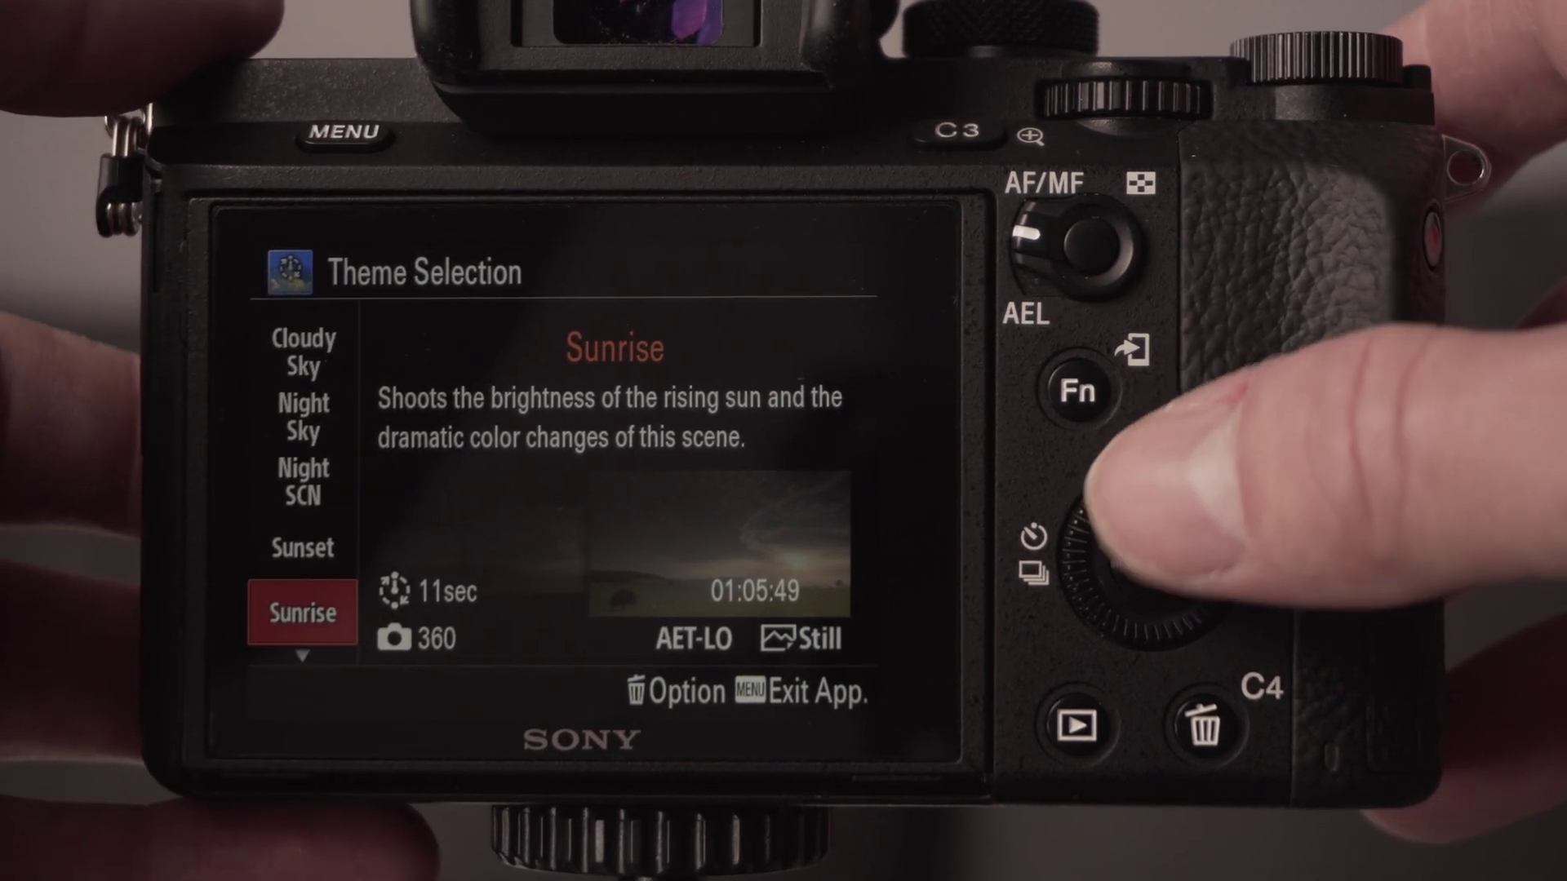
Browse the time-lapse themes up to Cloudy Sky, then return to Sunset (10sec, 240 shots).
{"action": "key", "text": "Up"}
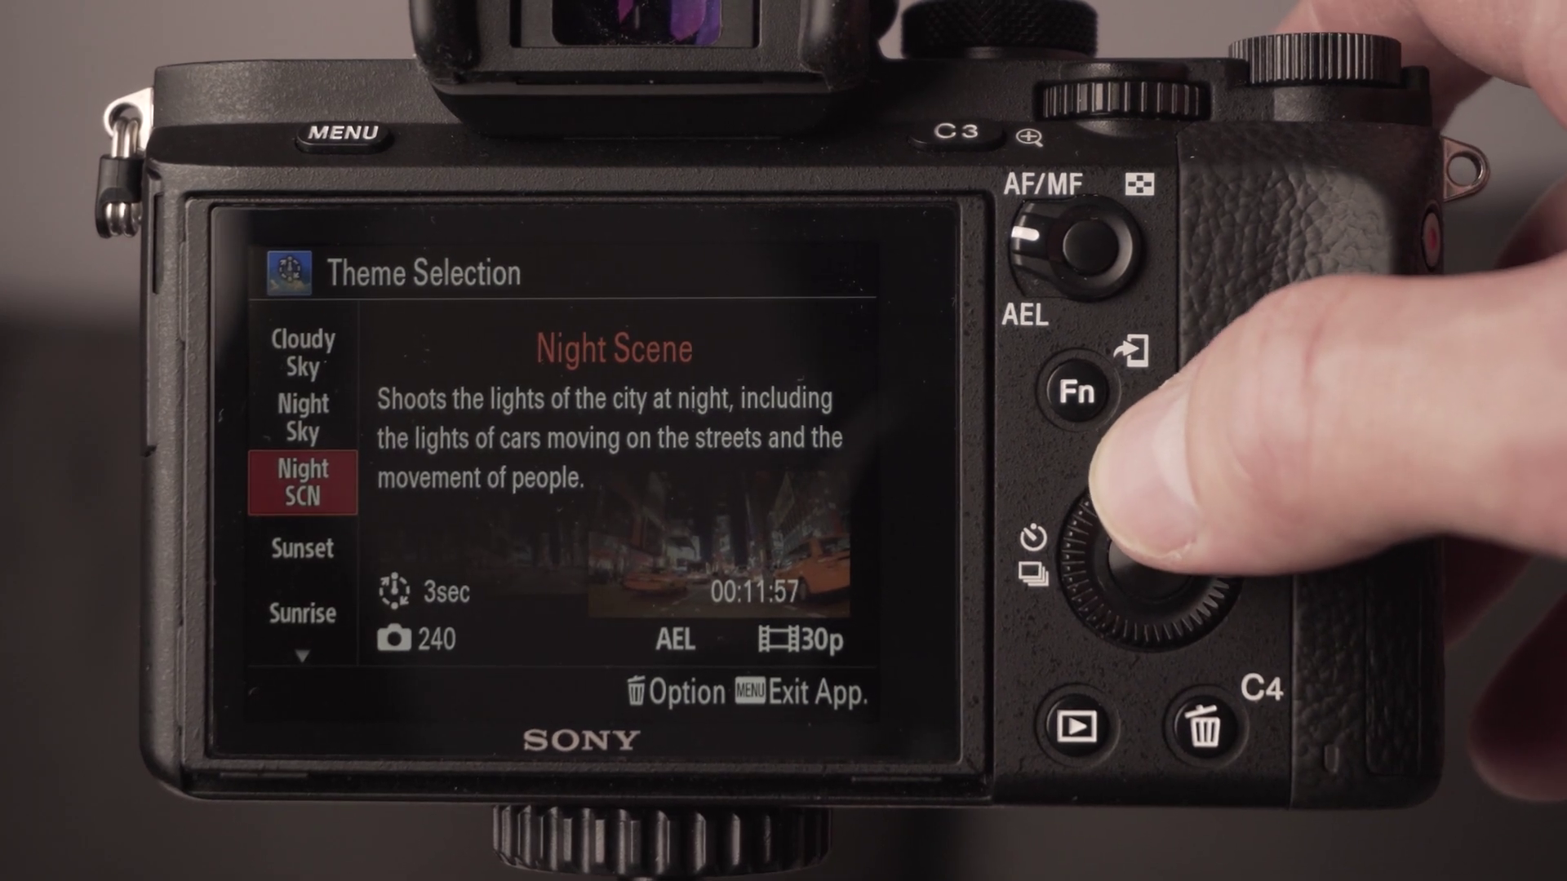
{"action": "key", "text": "Up"}
{"action": "key", "text": "Up"}
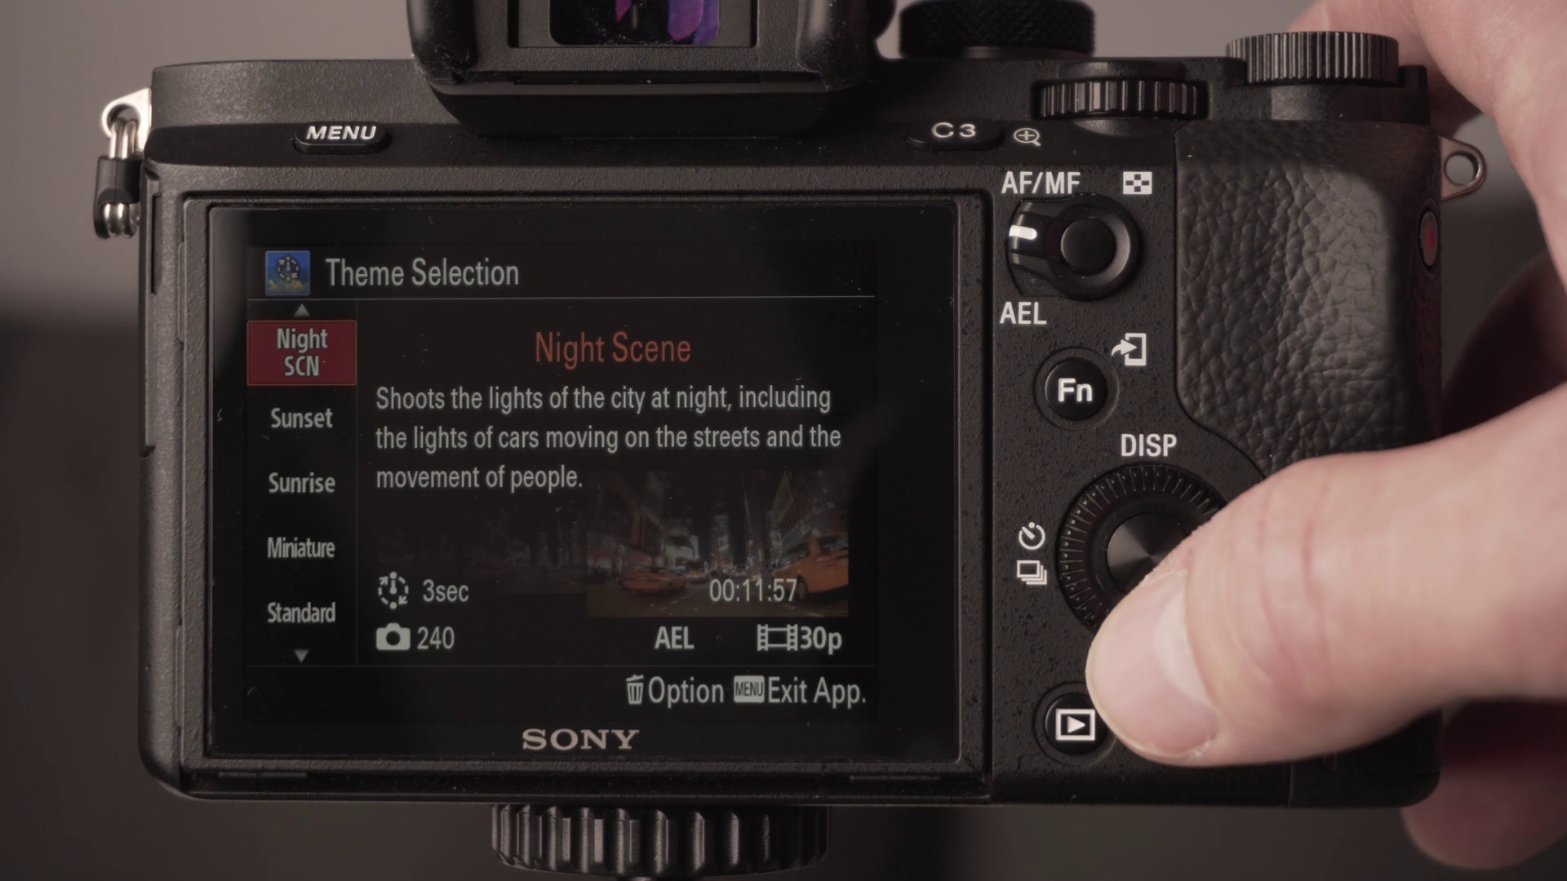
{"action": "key", "text": "Down"}
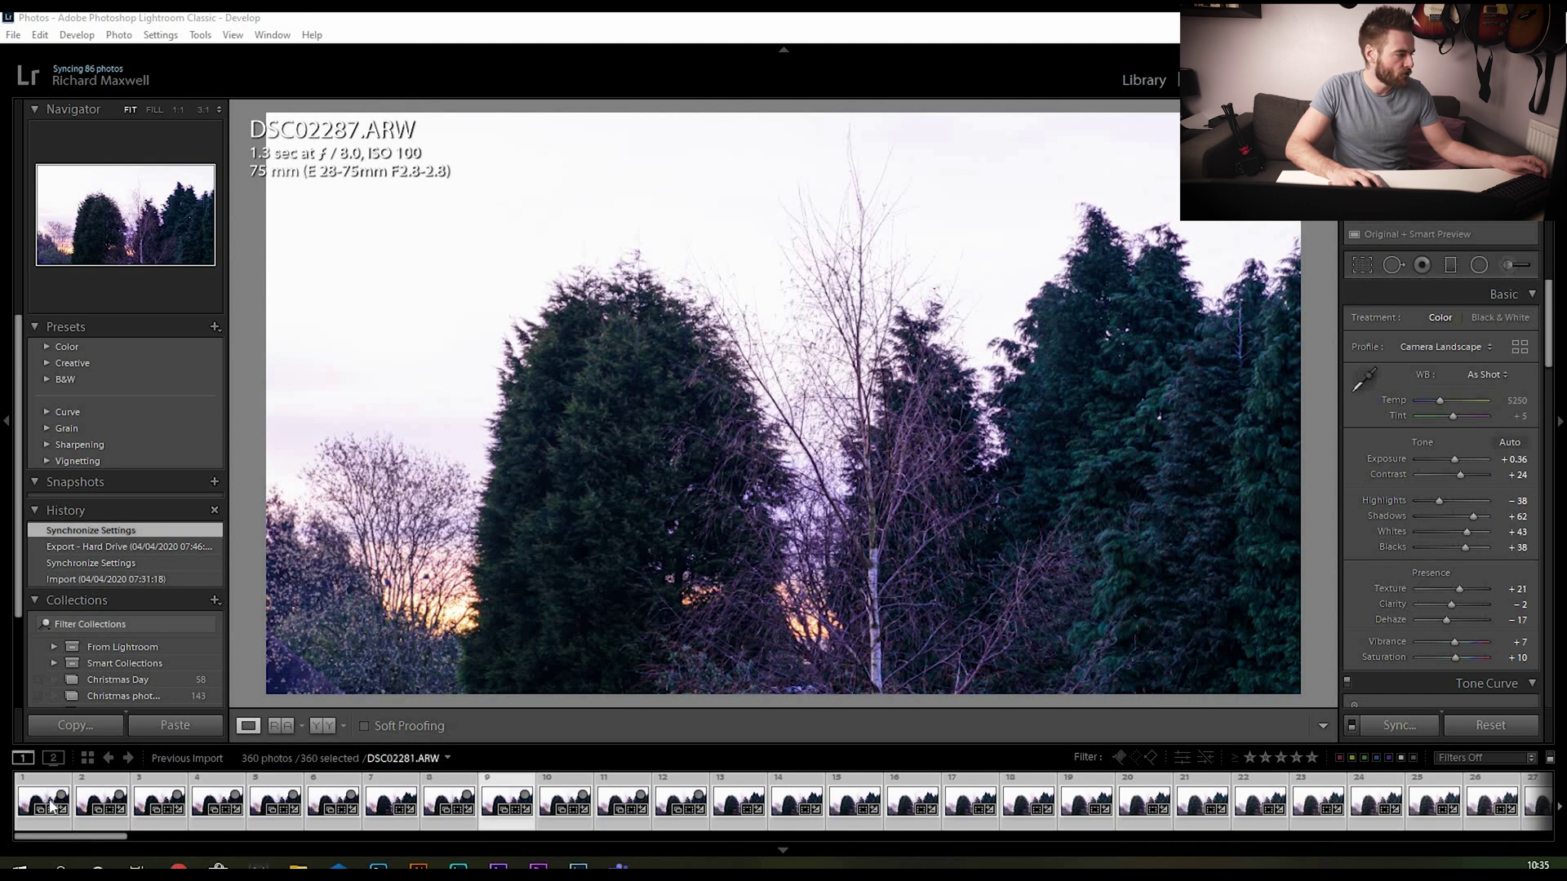
Open DSC02279.ARW, check detail at 1:1, return to Fit, and lower Highlights to -83.
{"action": "left_click", "coordinate": [40, 804]}
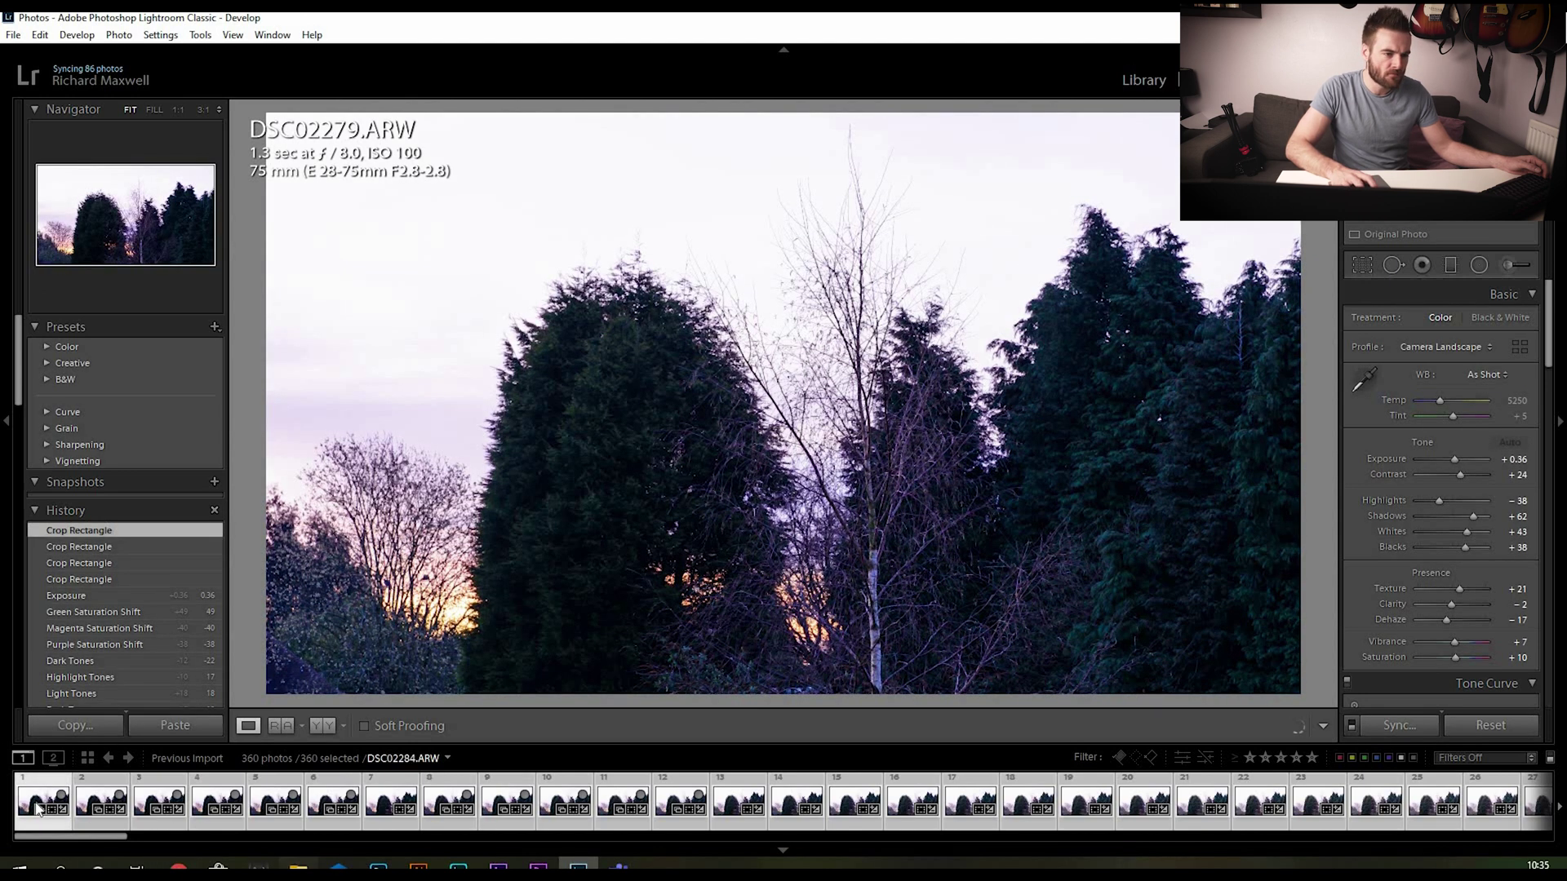
{"action": "scroll", "coordinate": [1534, 538], "scroll_direction": "down", "scroll_amount": 3}
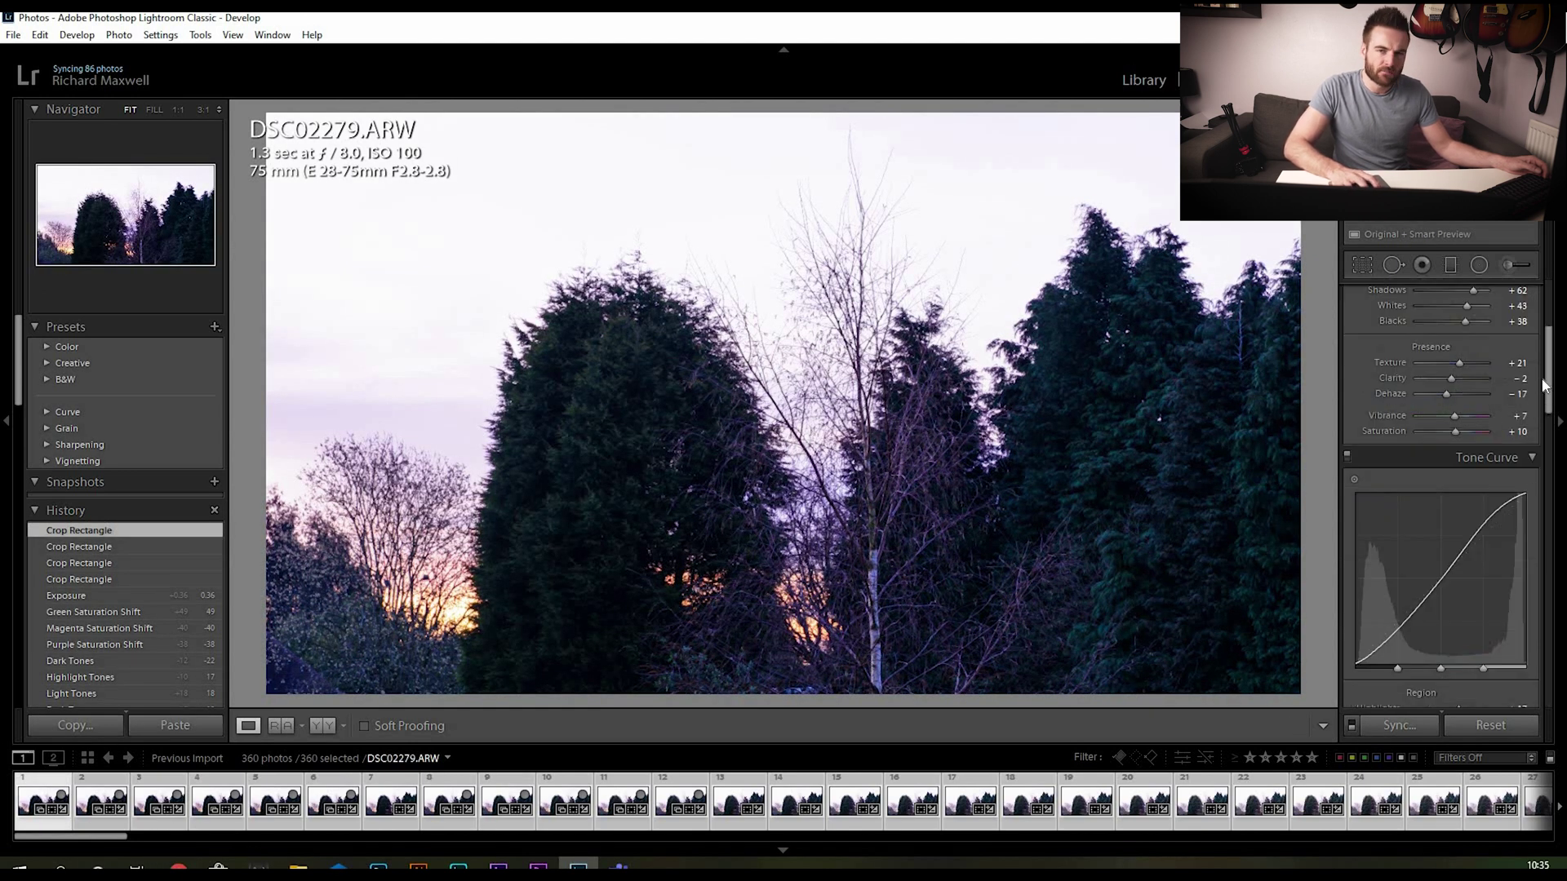
{"action": "scroll", "coordinate": [1533, 539], "scroll_direction": "up", "scroll_amount": 3}
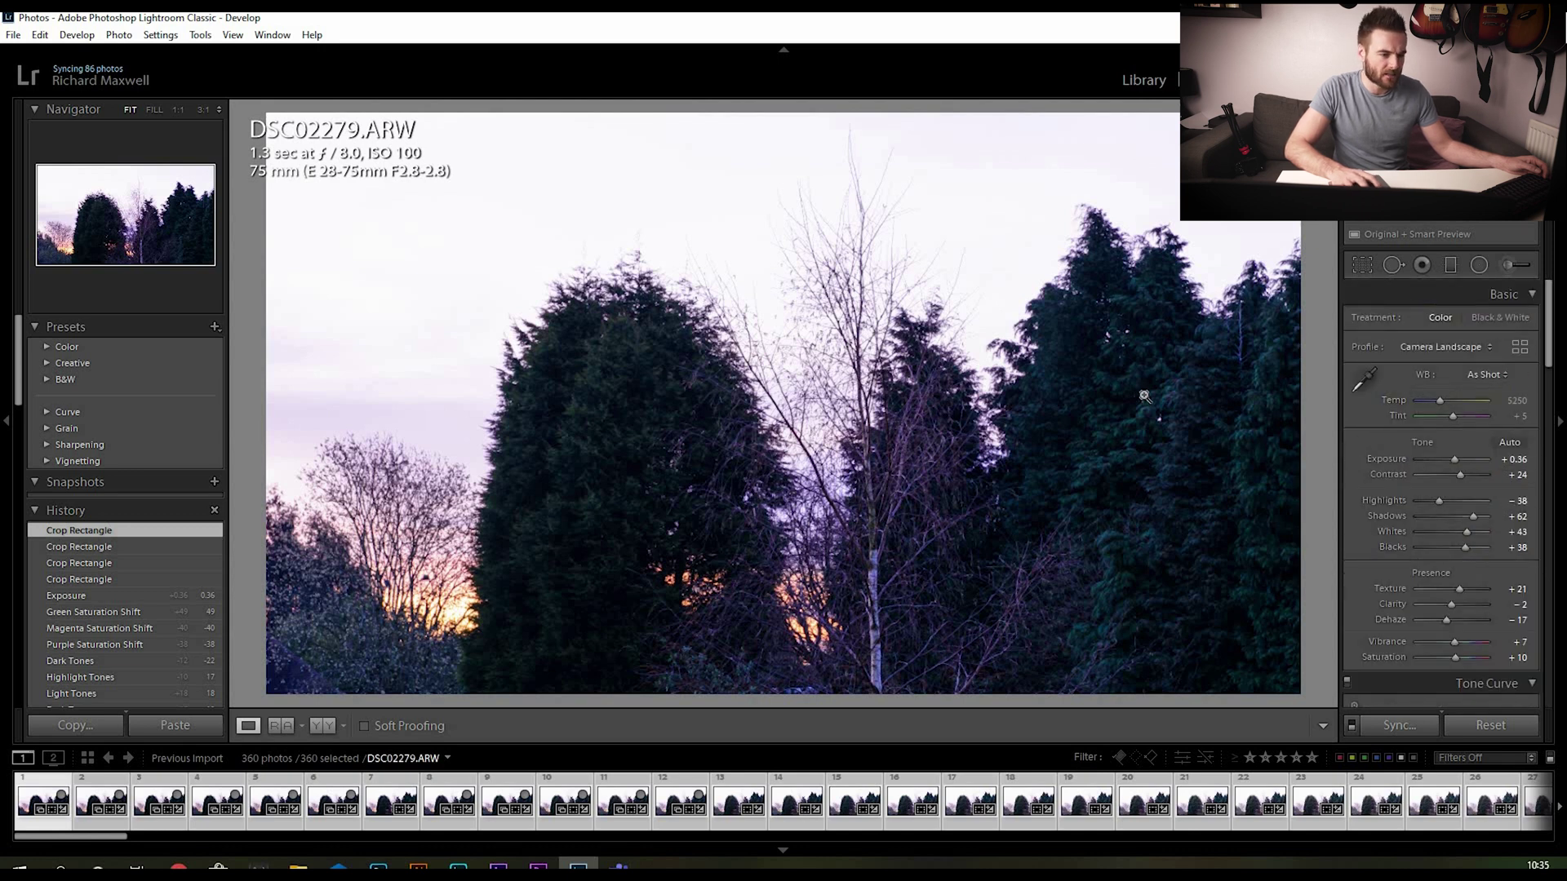
{"action": "left_click", "coordinate": [1325, 456]}
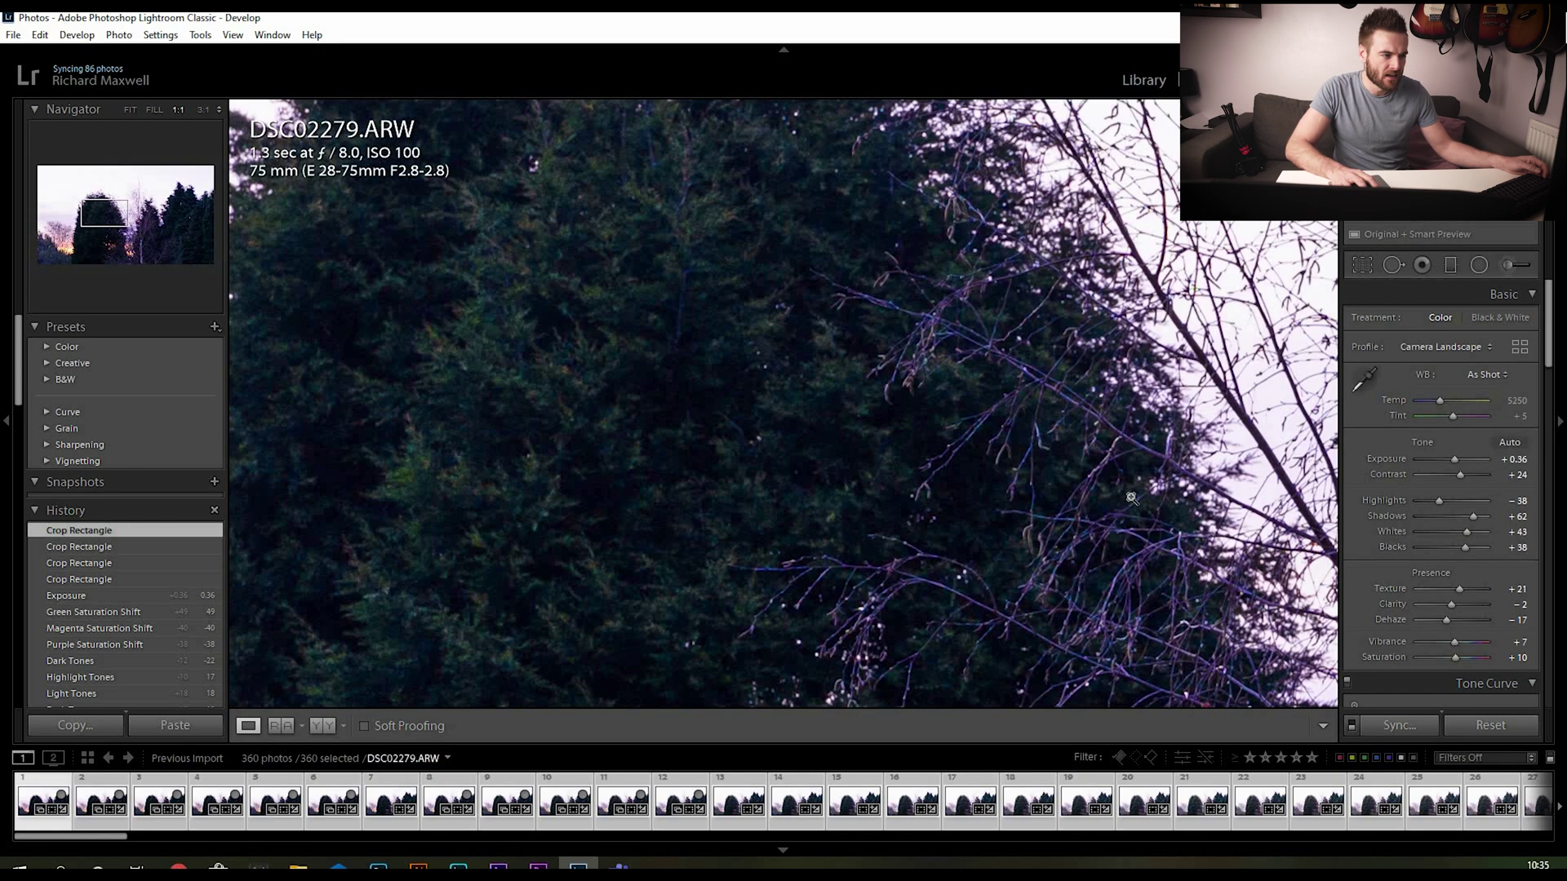
{"action": "key", "text": "z"}
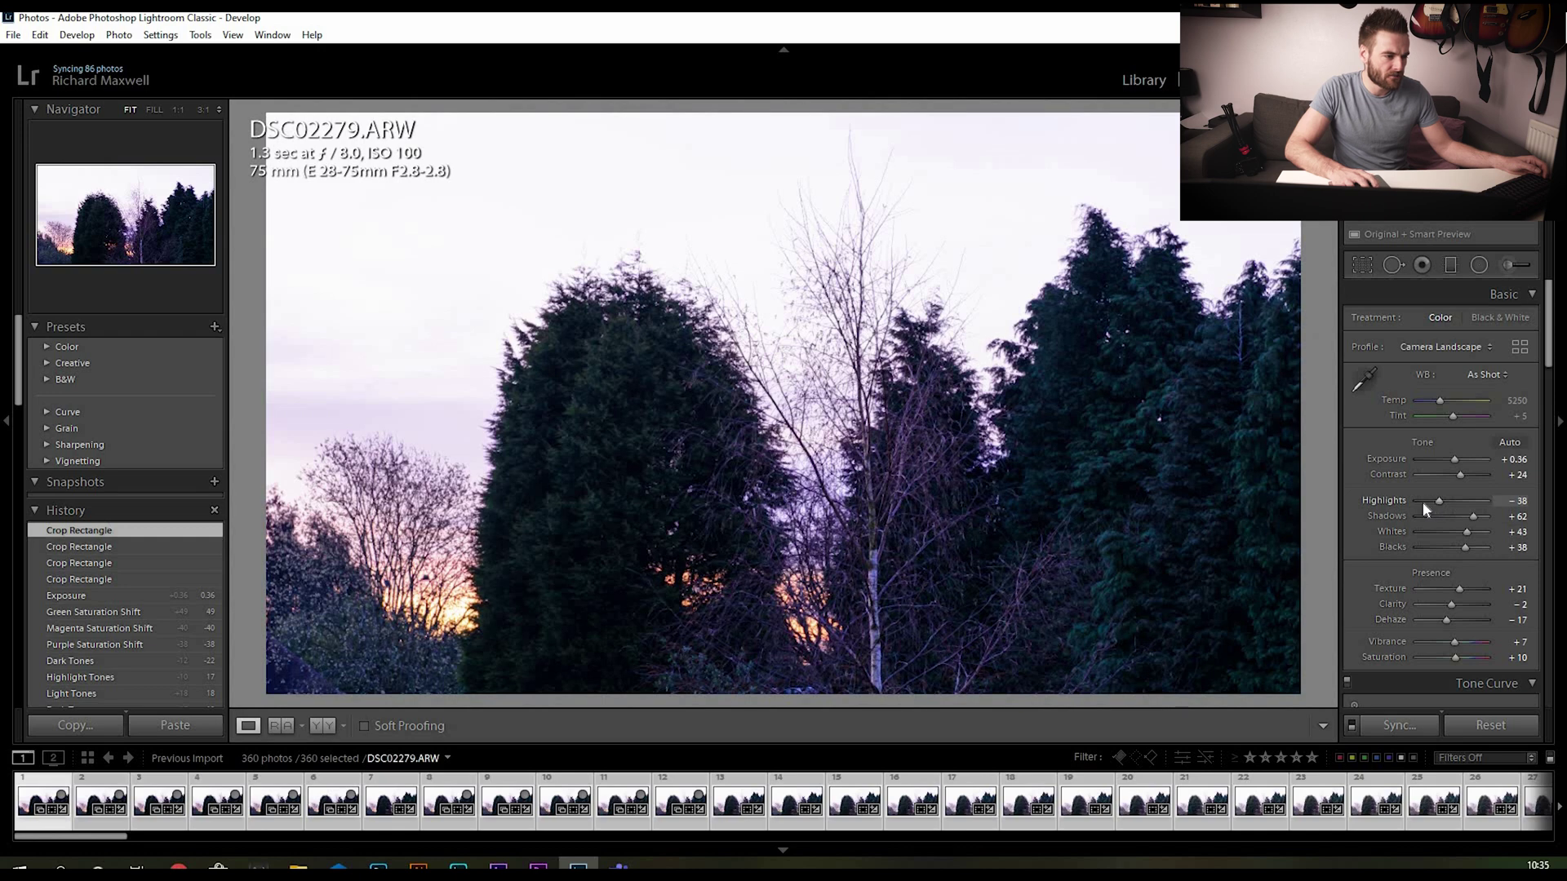
{"action": "left_click", "coordinate": [1423, 501]}
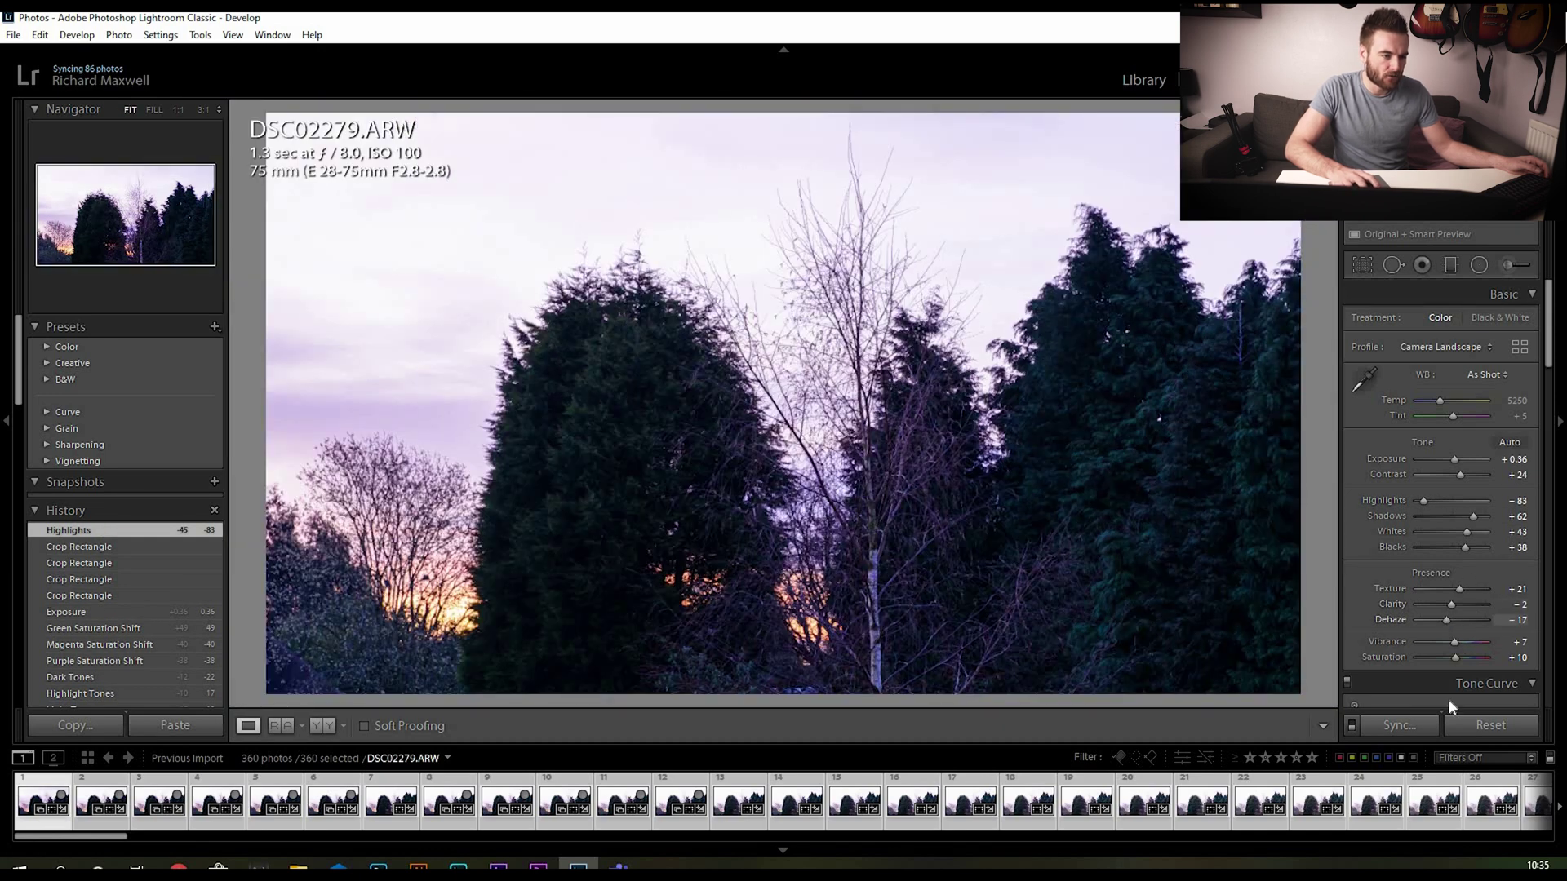
Reset DSC02279.ARW, then set Temp 5095, Exposure +0.71, Blacks +50, Clarity -26 and Texture +19.
{"action": "left_click", "coordinate": [1489, 724]}
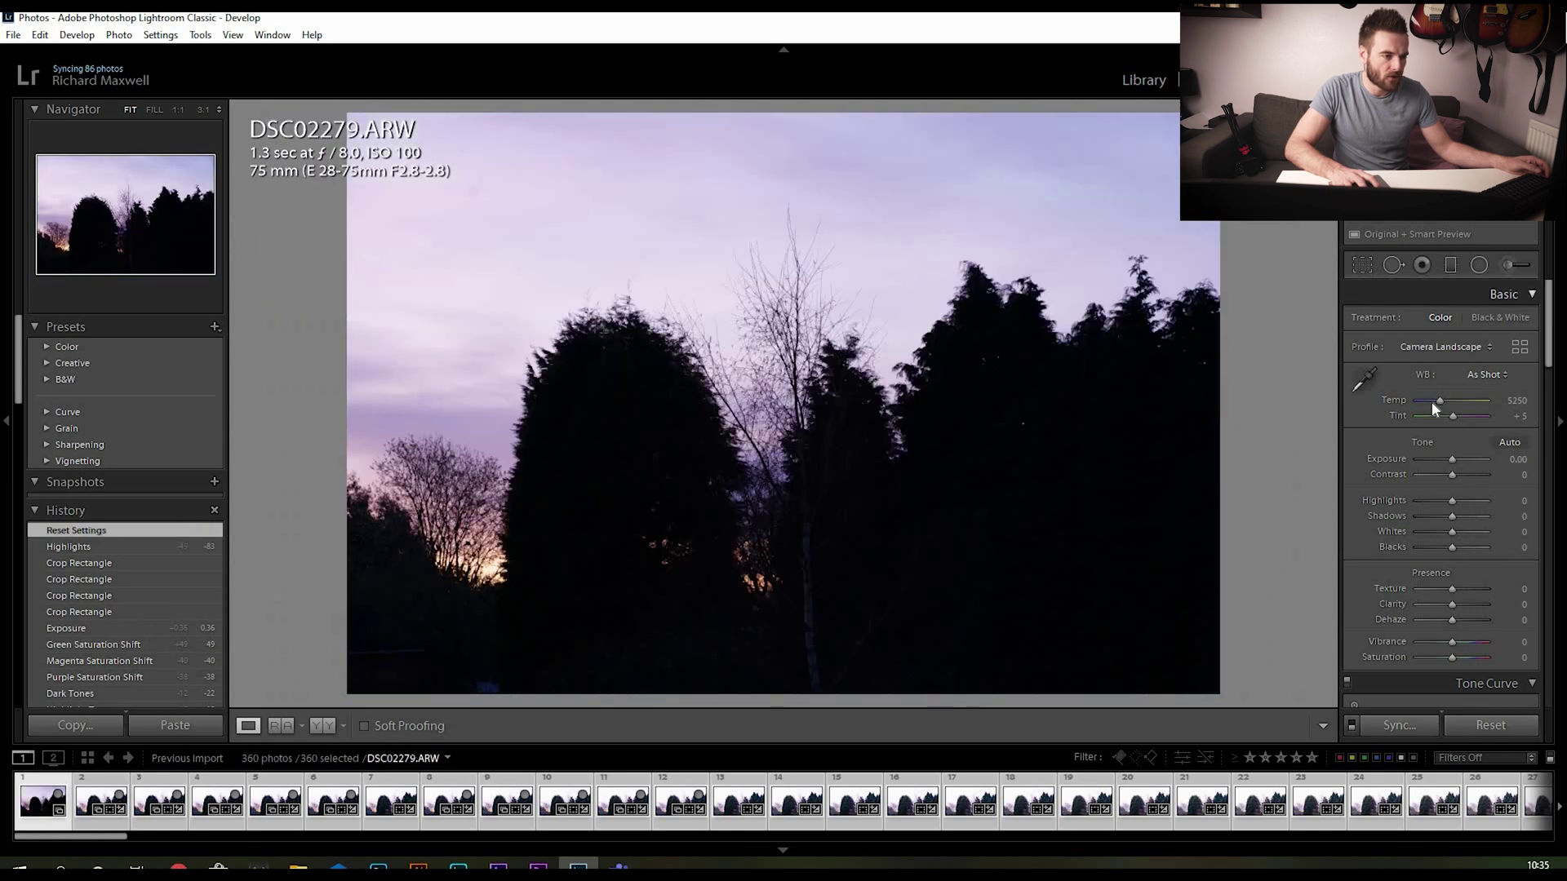
{"action": "left_click_drag", "start_coordinate": [1440, 402], "coordinate": [1437, 403]}
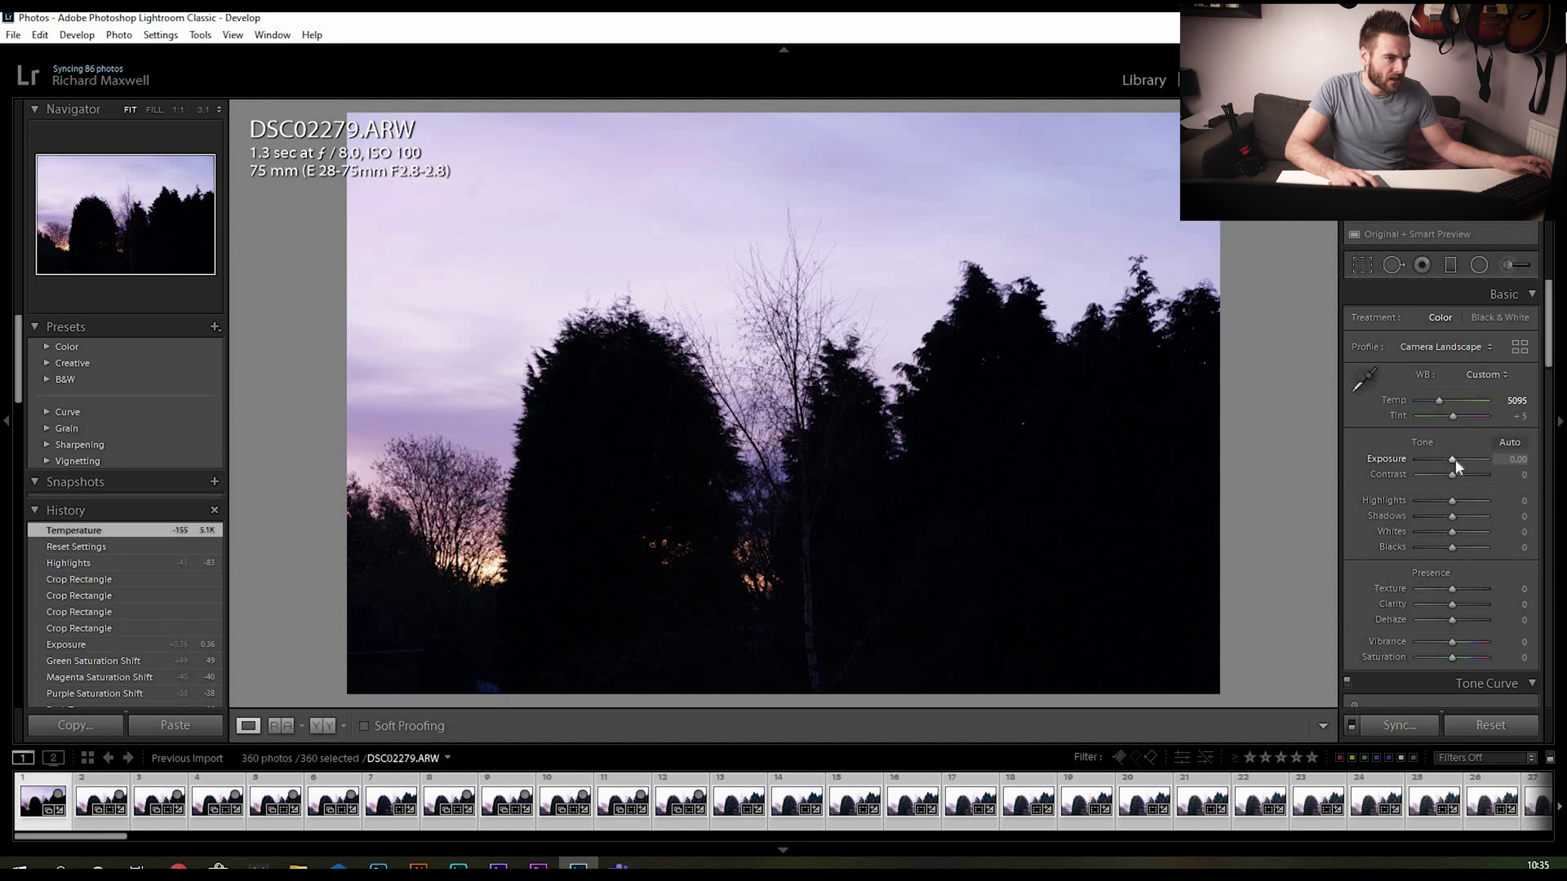
{"action": "left_click_drag", "start_coordinate": [1456, 458], "coordinate": [1458, 460]}
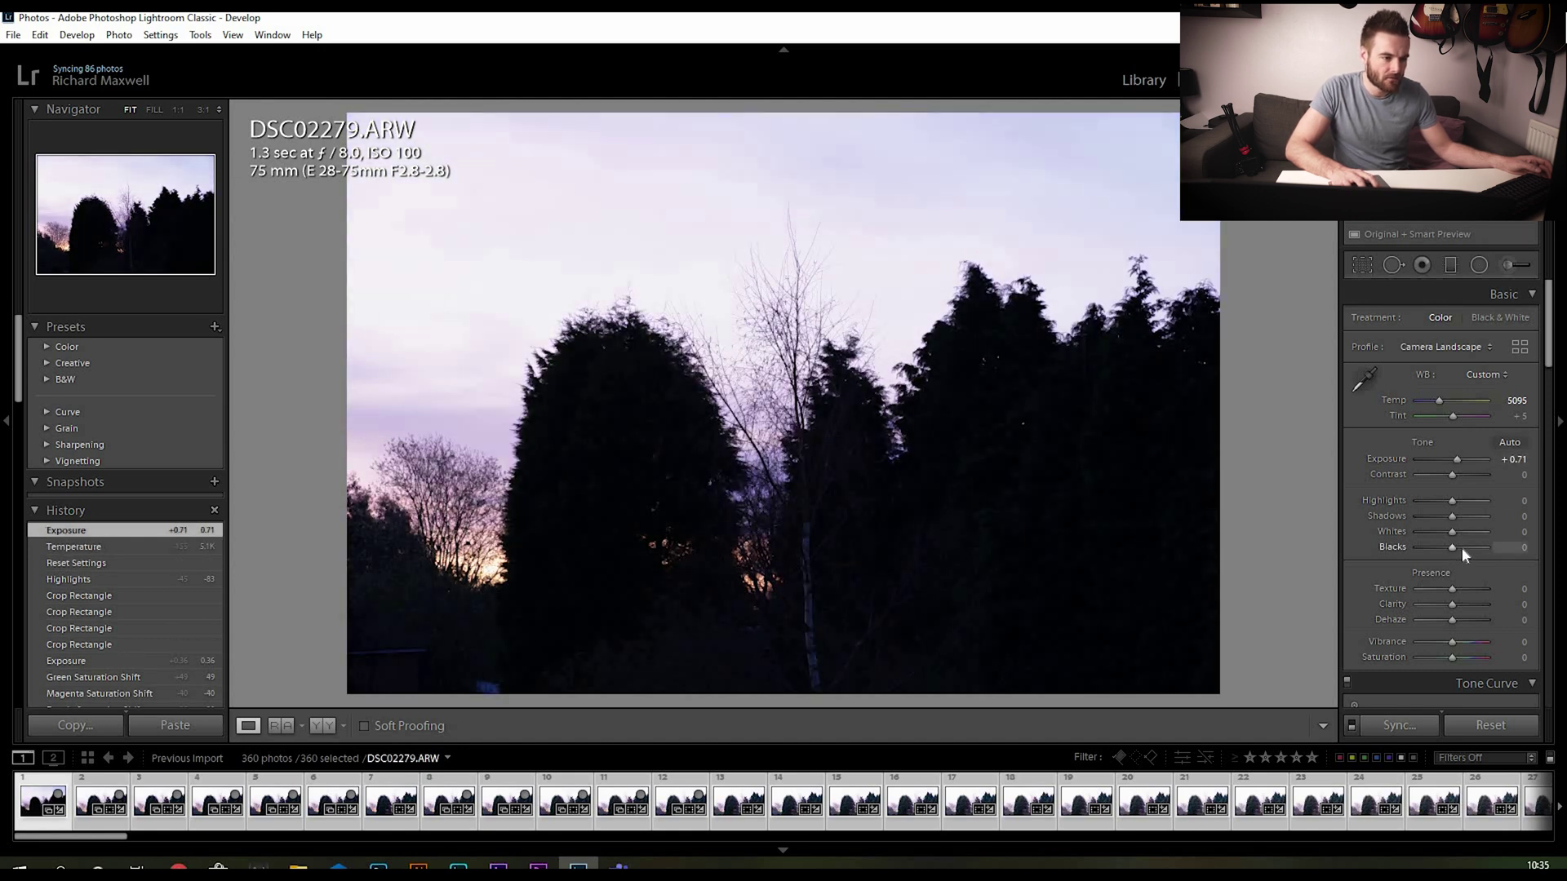
{"action": "mouse_move", "coordinate": [1452, 547]}
{"action": "left_mouse_down"}
{"action": "mouse_move", "coordinate": [1470, 518]}
{"action": "mouse_move", "coordinate": [1427, 507]}
{"action": "mouse_move", "coordinate": [1441, 532]}
{"action": "left_mouse_up"}
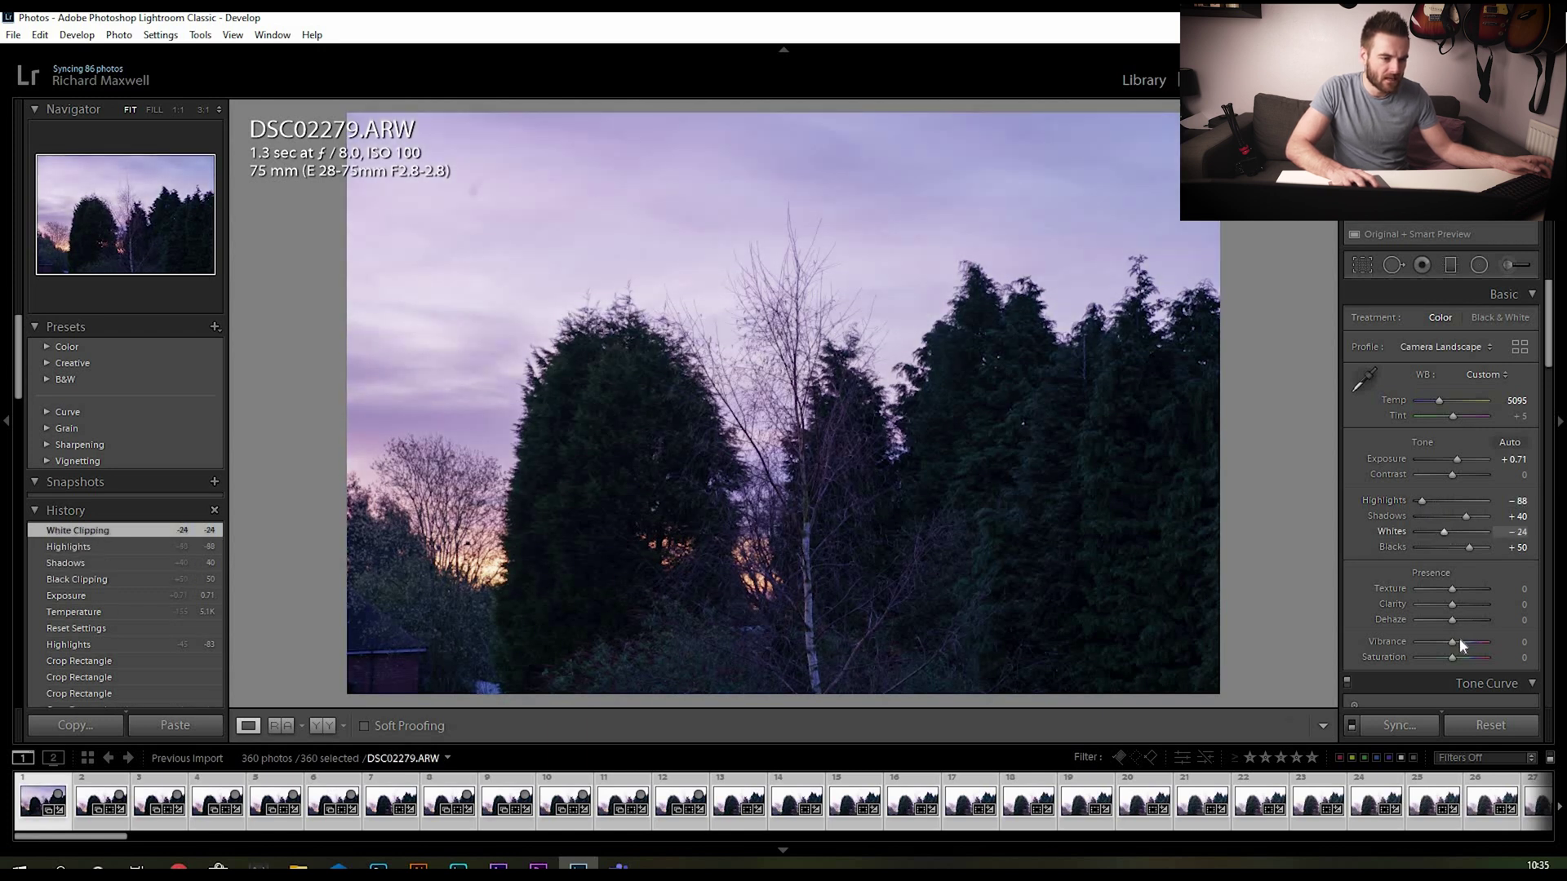
{"action": "left_click_drag", "start_coordinate": [1451, 602], "coordinate": [1443, 604]}
{"action": "left_click_drag", "start_coordinate": [1452, 588], "coordinate": [1482, 658]}
Set the tone curve to Highlights +43, Lights +12 and Darks -15.
{"action": "scroll", "coordinate": [1478, 652], "scroll_direction": "down", "scroll_amount": 2}
{"action": "scroll", "coordinate": [1482, 658], "scroll_direction": "down", "scroll_amount": 3}
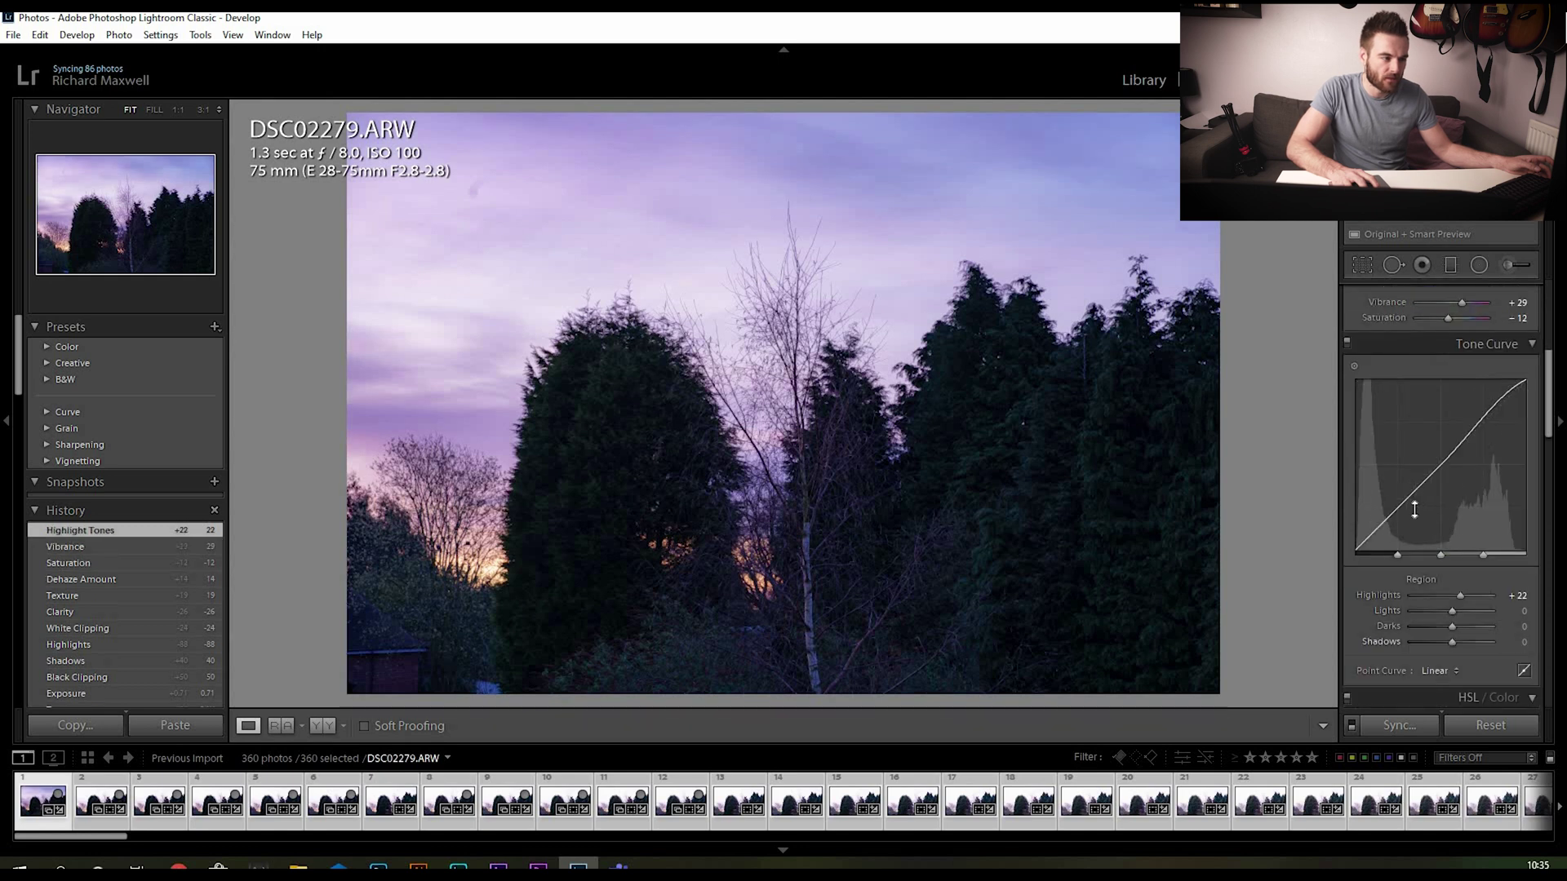
{"action": "left_click_drag", "start_coordinate": [1412, 500], "coordinate": [1433, 464]}
{"action": "left_click_drag", "start_coordinate": [1484, 413], "coordinate": [1484, 402]}
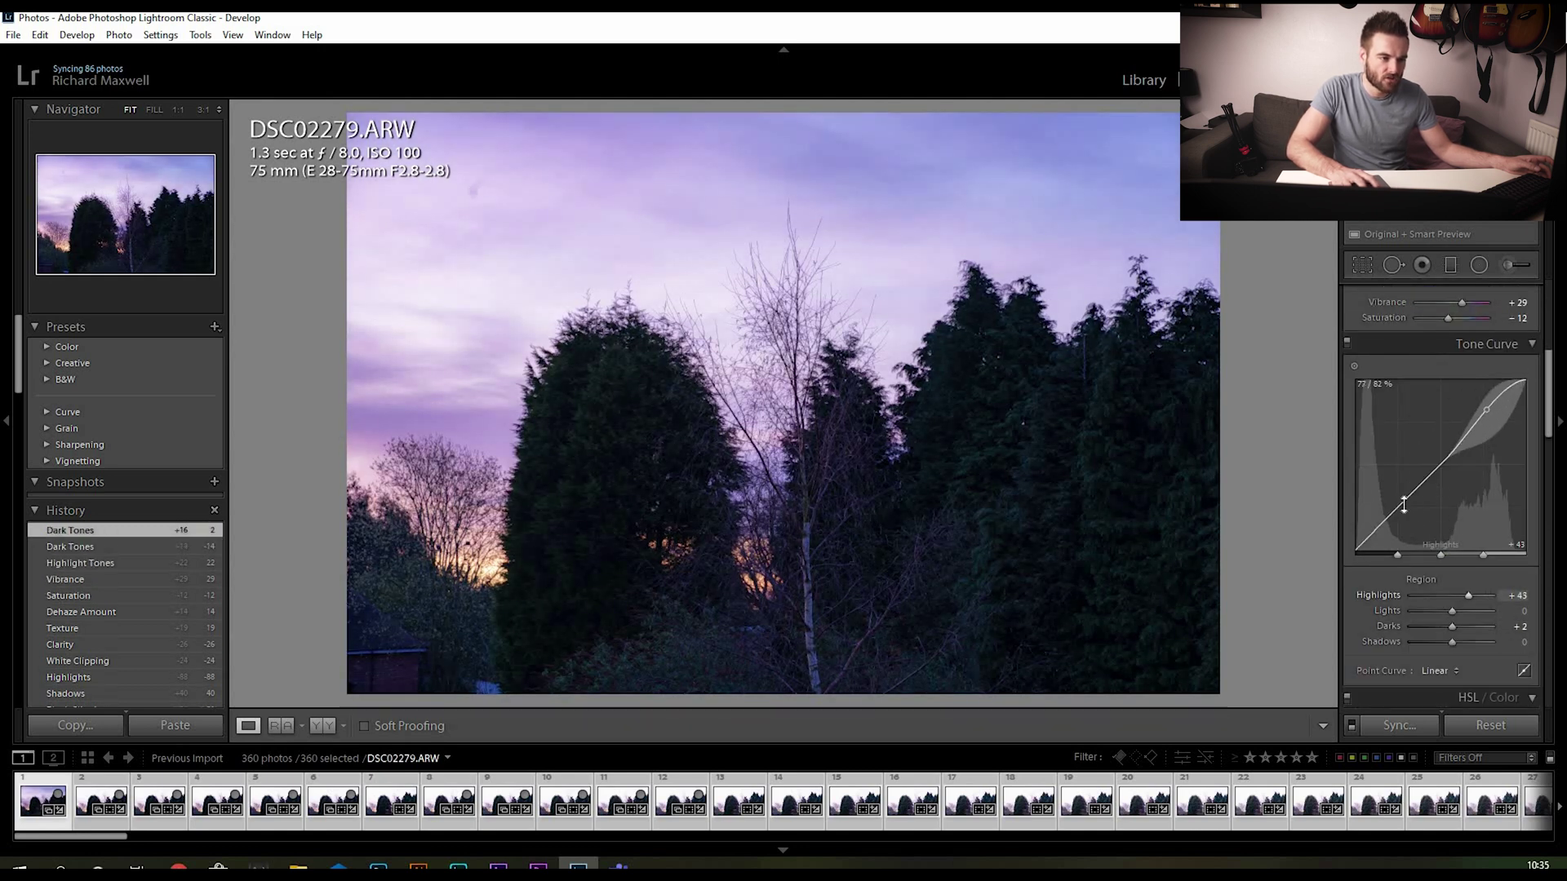
{"action": "left_click_drag", "start_coordinate": [1403, 504], "coordinate": [1475, 416]}
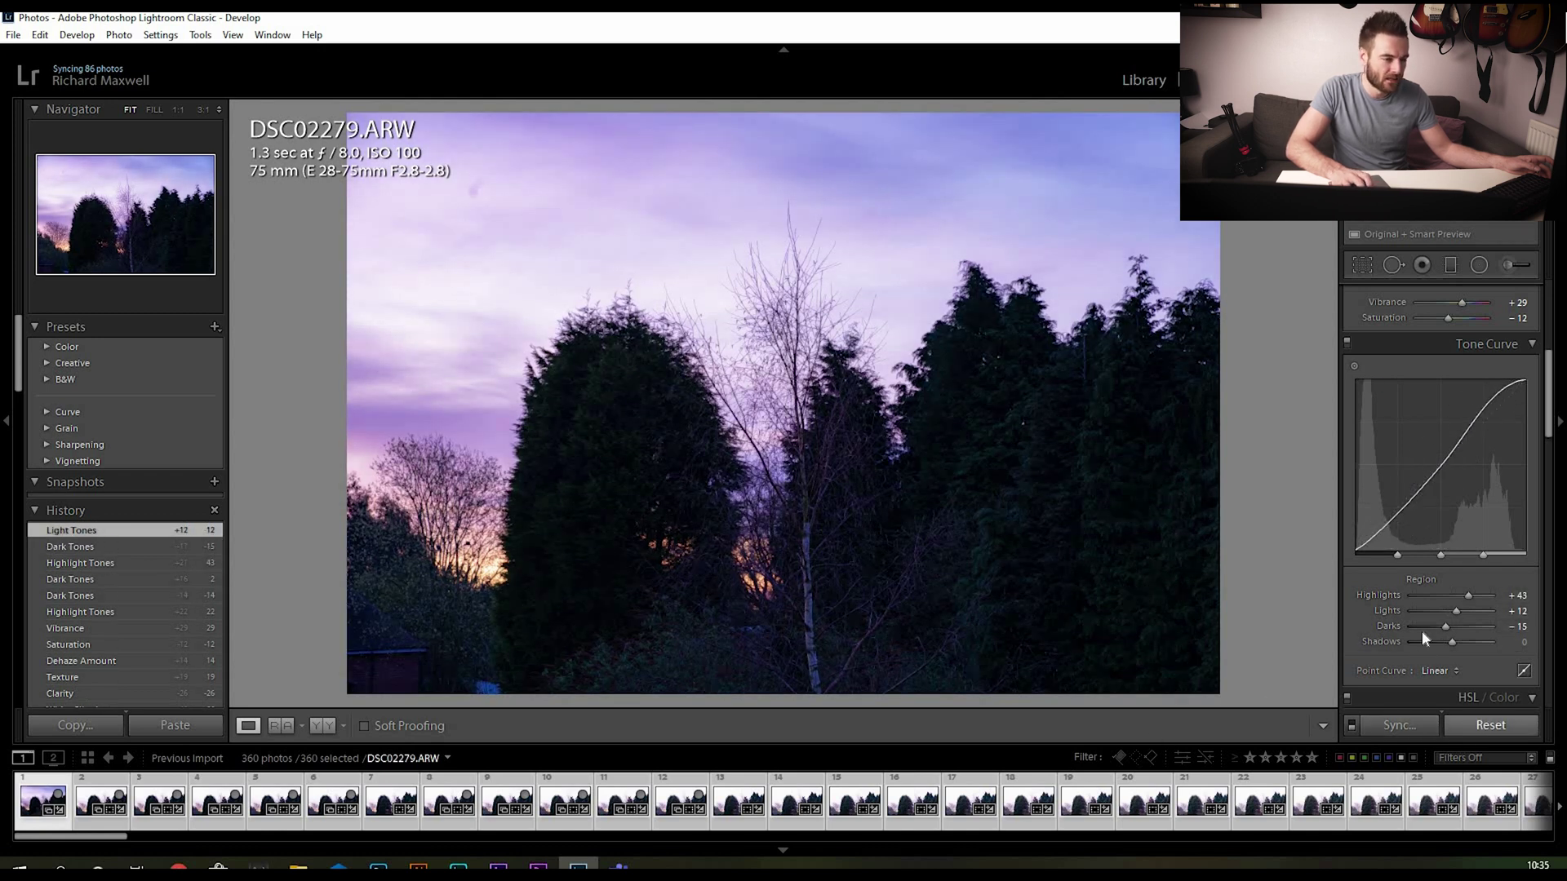
Enable lens profile corrections, applying the Tamron 28-75mm profile.
{"action": "scroll", "coordinate": [1428, 645], "scroll_direction": "down", "scroll_amount": 3}
{"action": "scroll", "coordinate": [1428, 644], "scroll_direction": "down", "scroll_amount": 10}
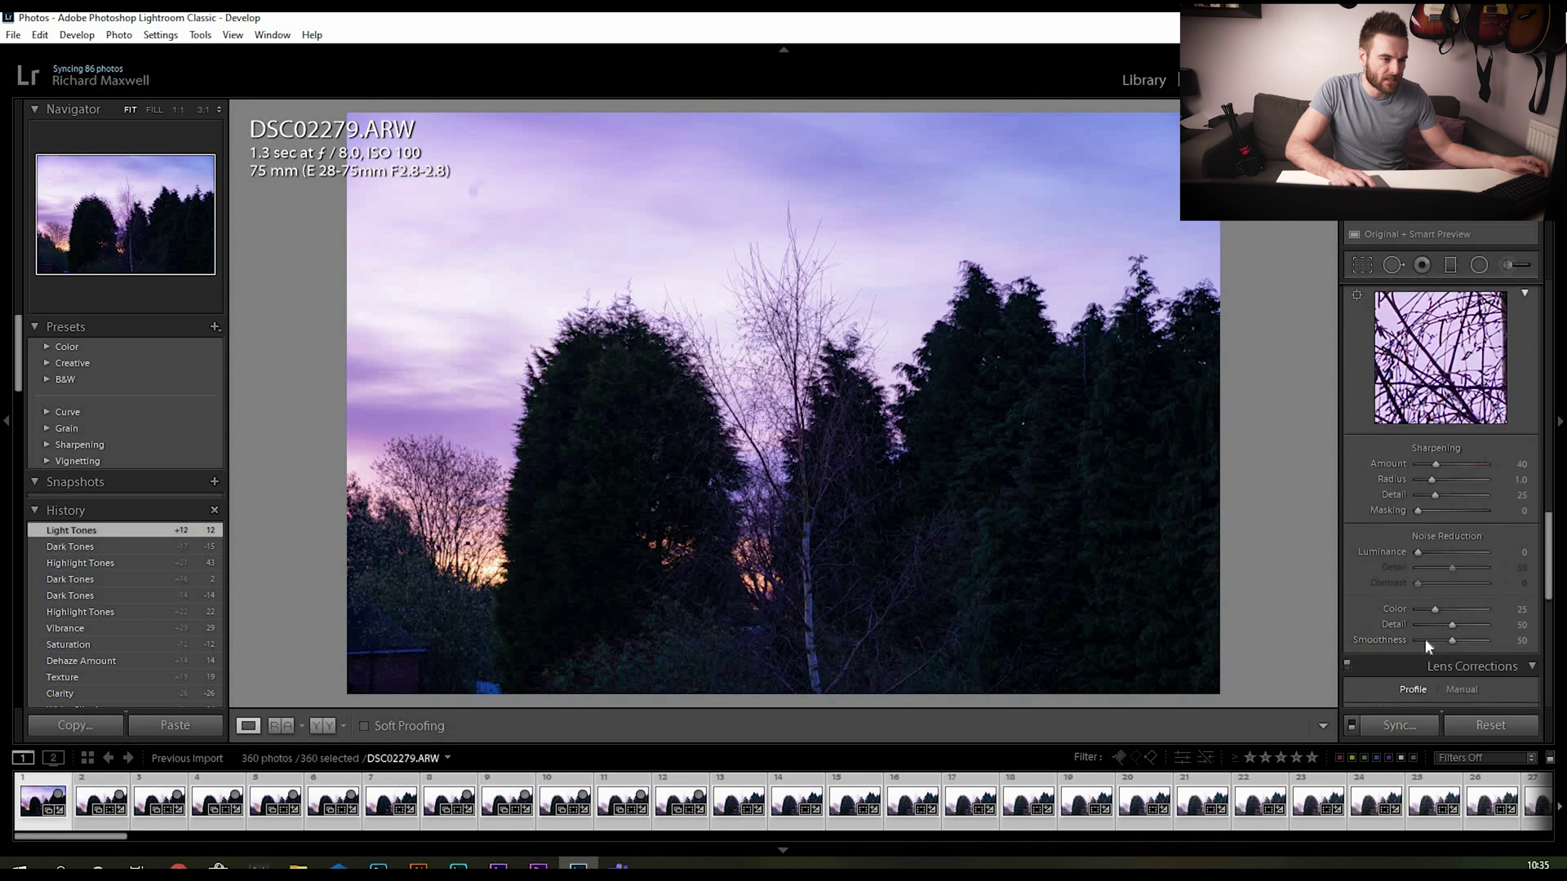
{"action": "left_click", "coordinate": [1357, 391]}
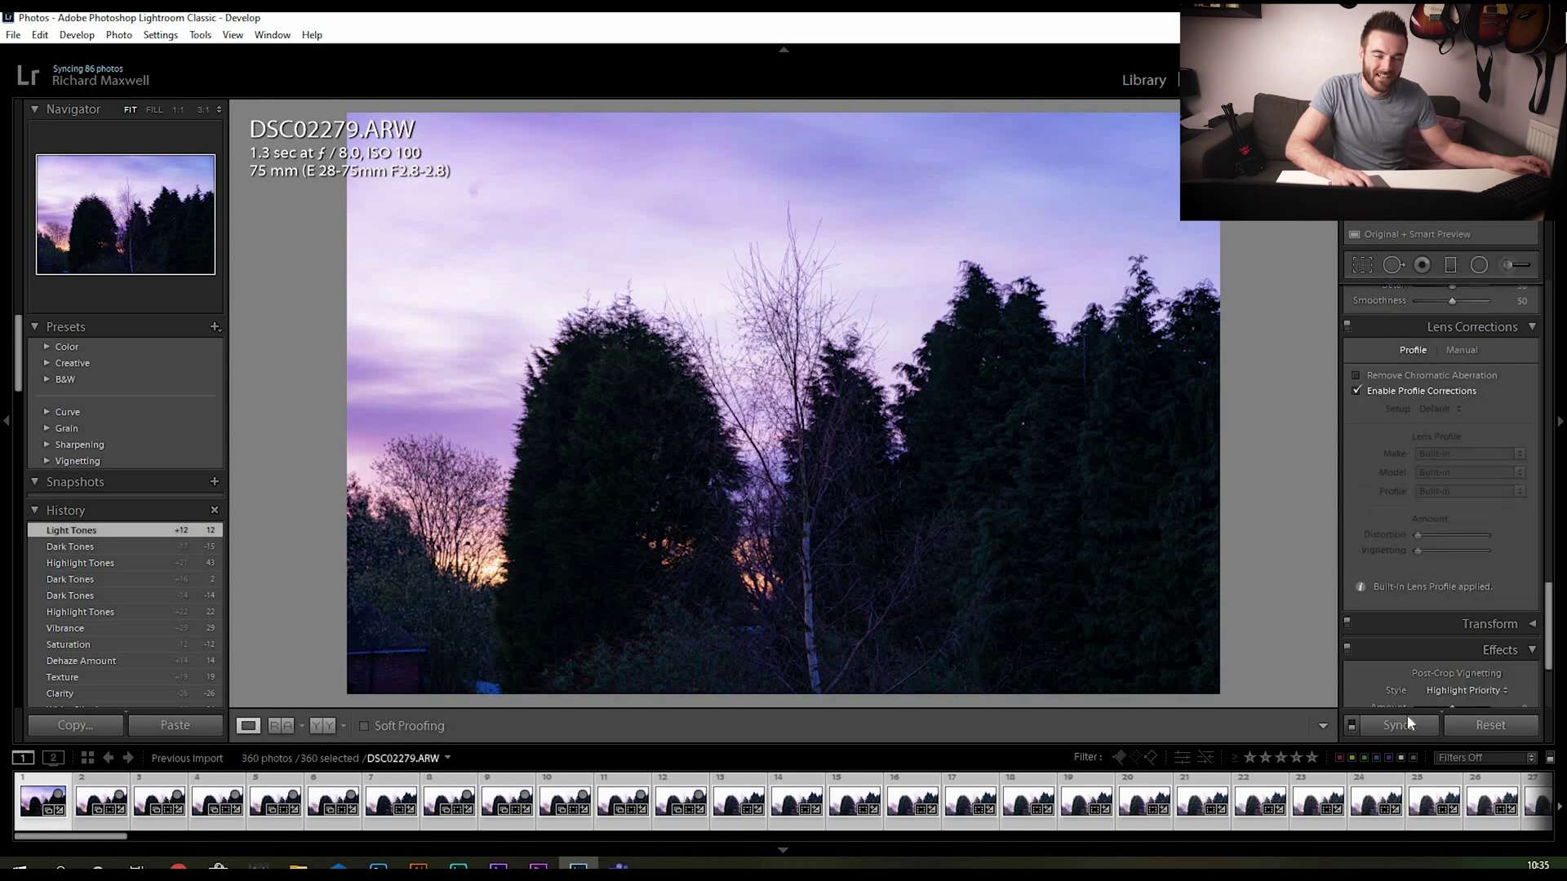
{"action": "scroll", "coordinate": [1432, 605], "scroll_direction": "down", "scroll_amount": 2}
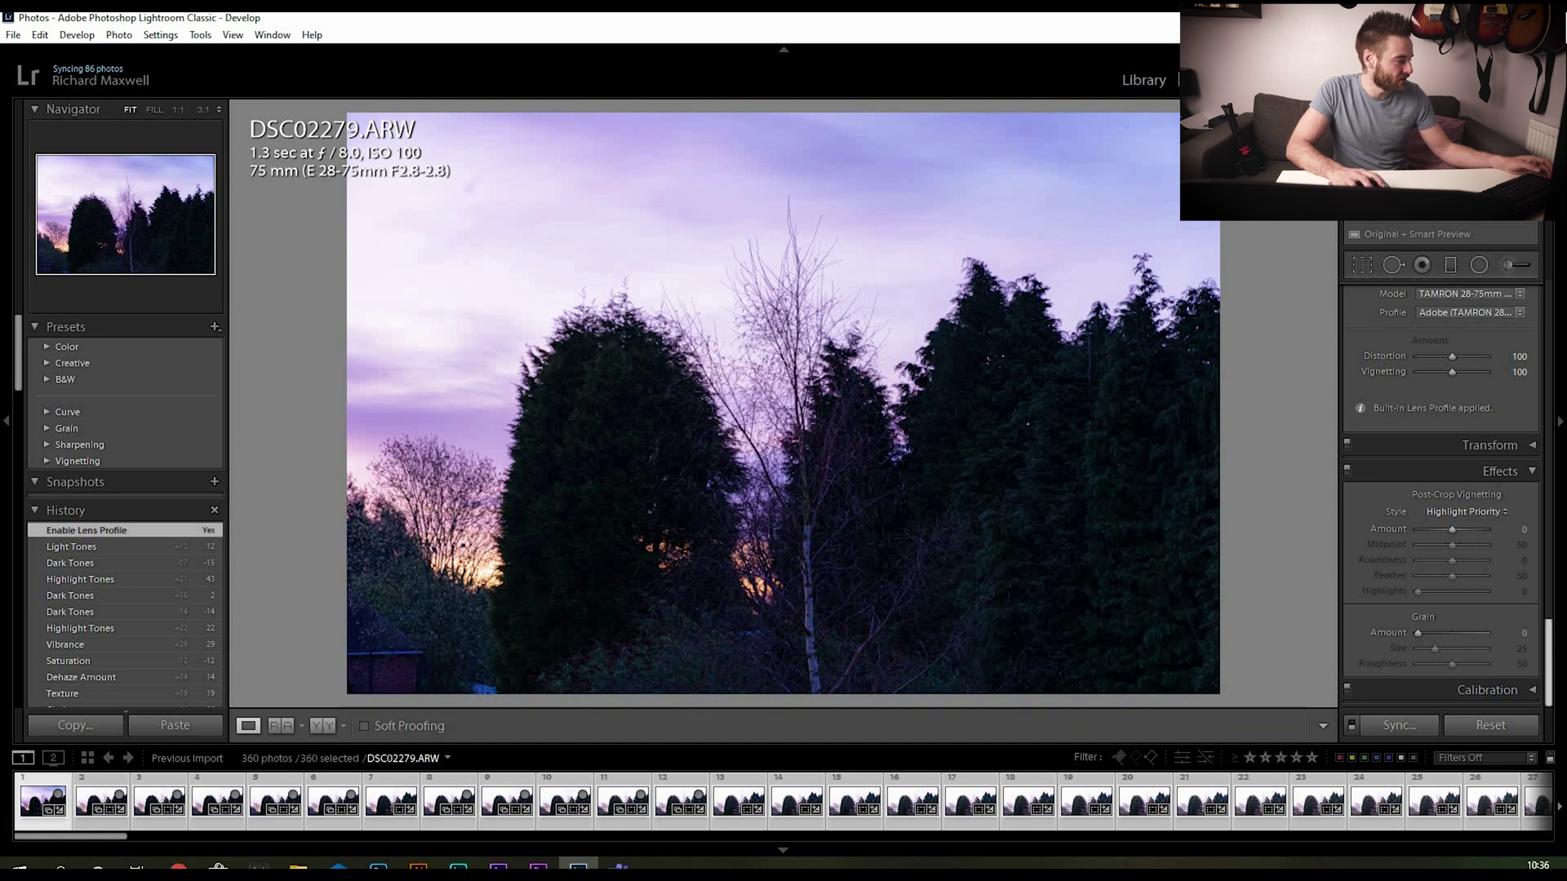
{"action": "left_click_drag", "start_coordinate": [1548, 652], "coordinate": [1548, 318]}
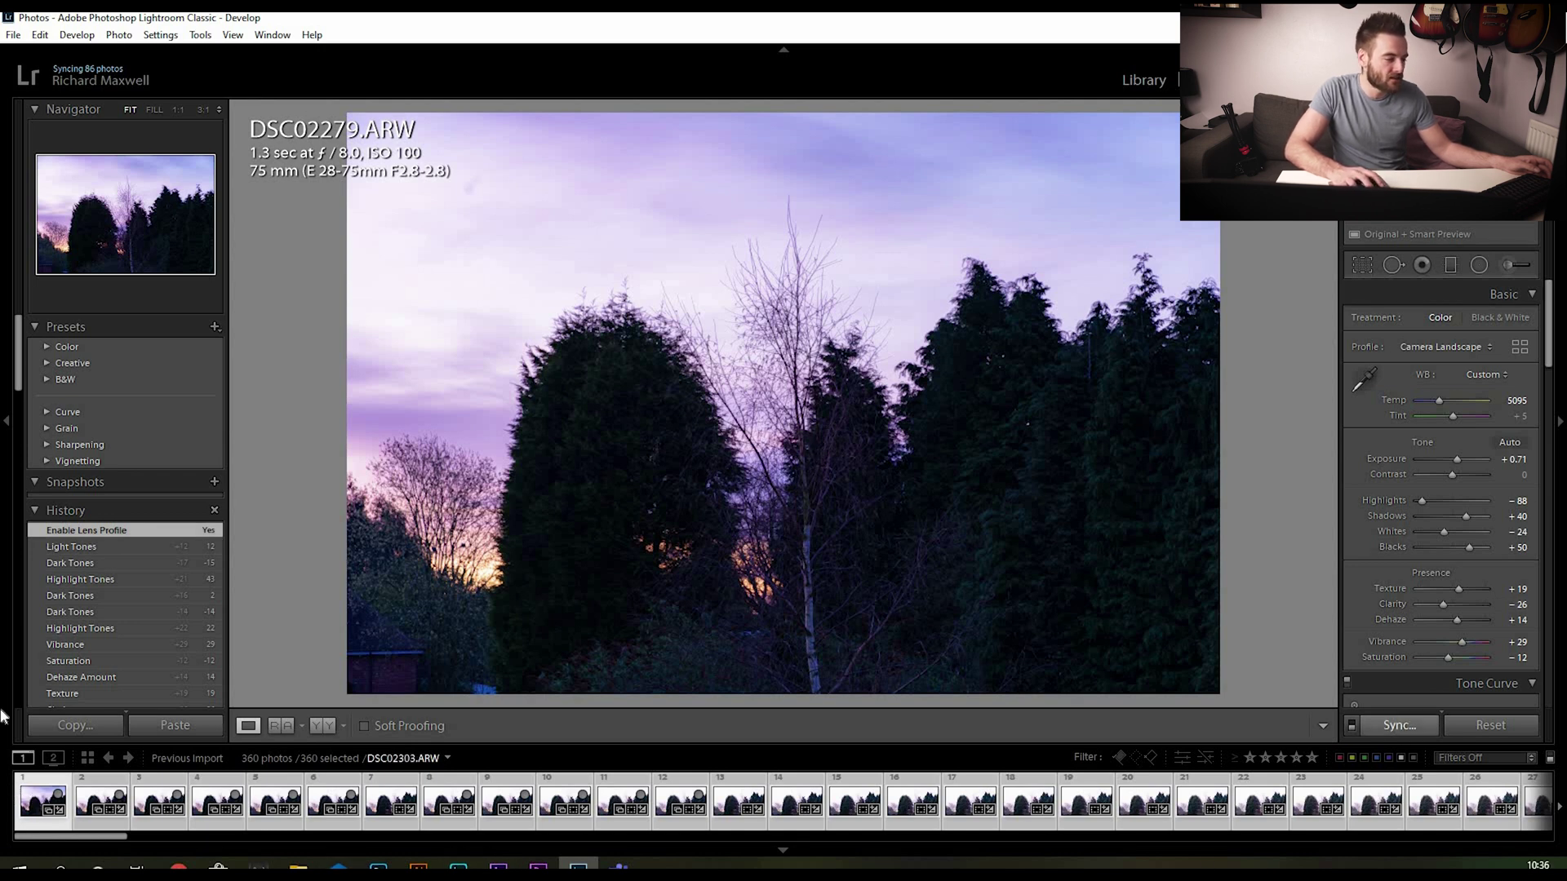
{"action": "left_click", "coordinate": [26, 790]}
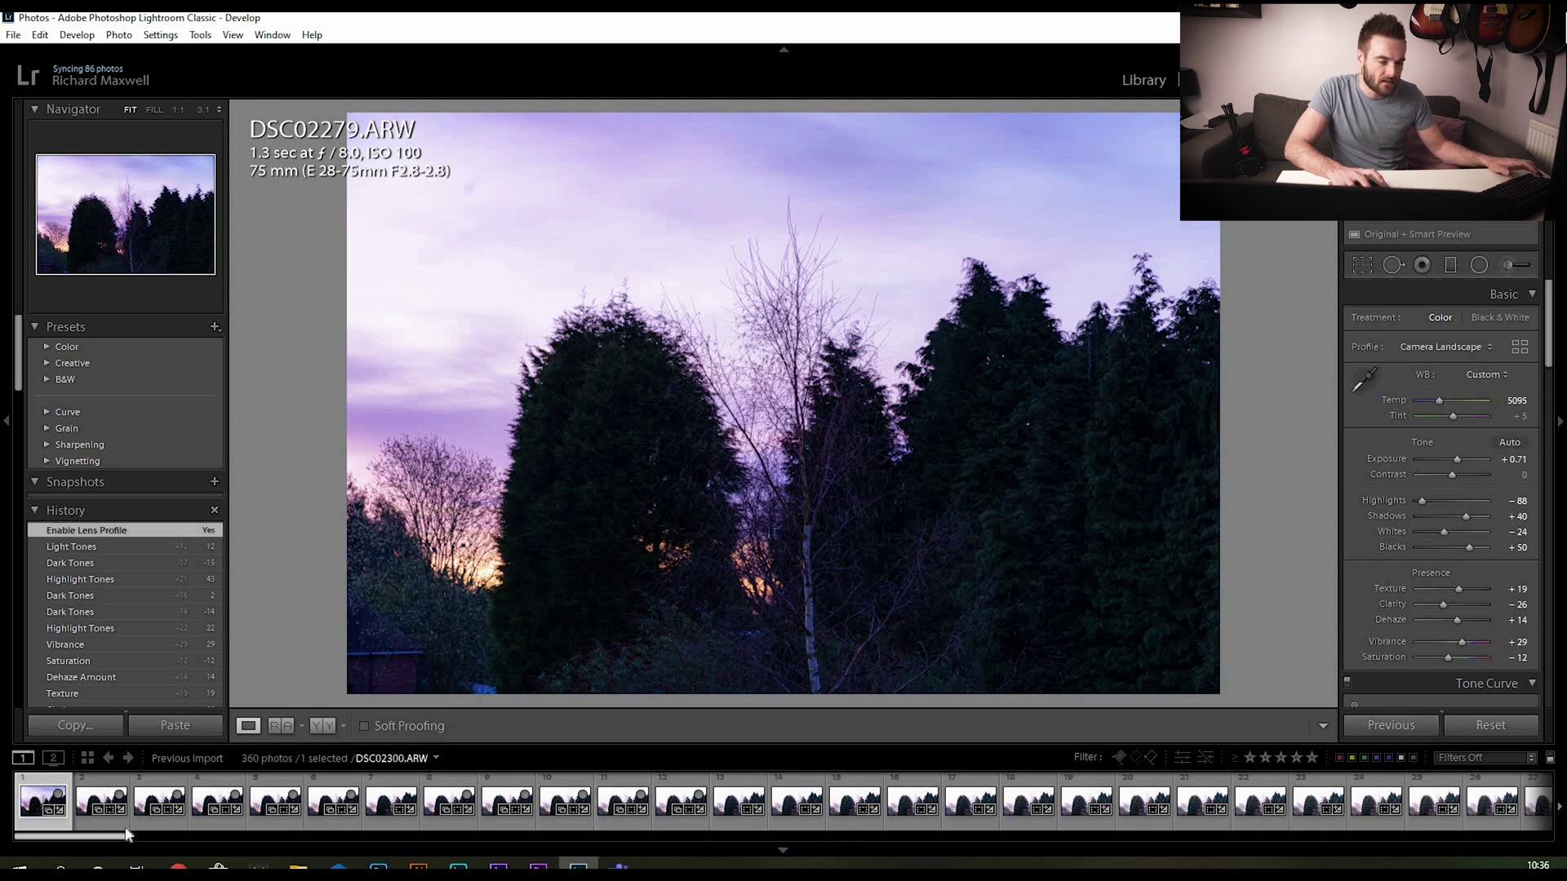
{"action": "left_click_drag", "start_coordinate": [74, 837], "coordinate": [1494, 836]}
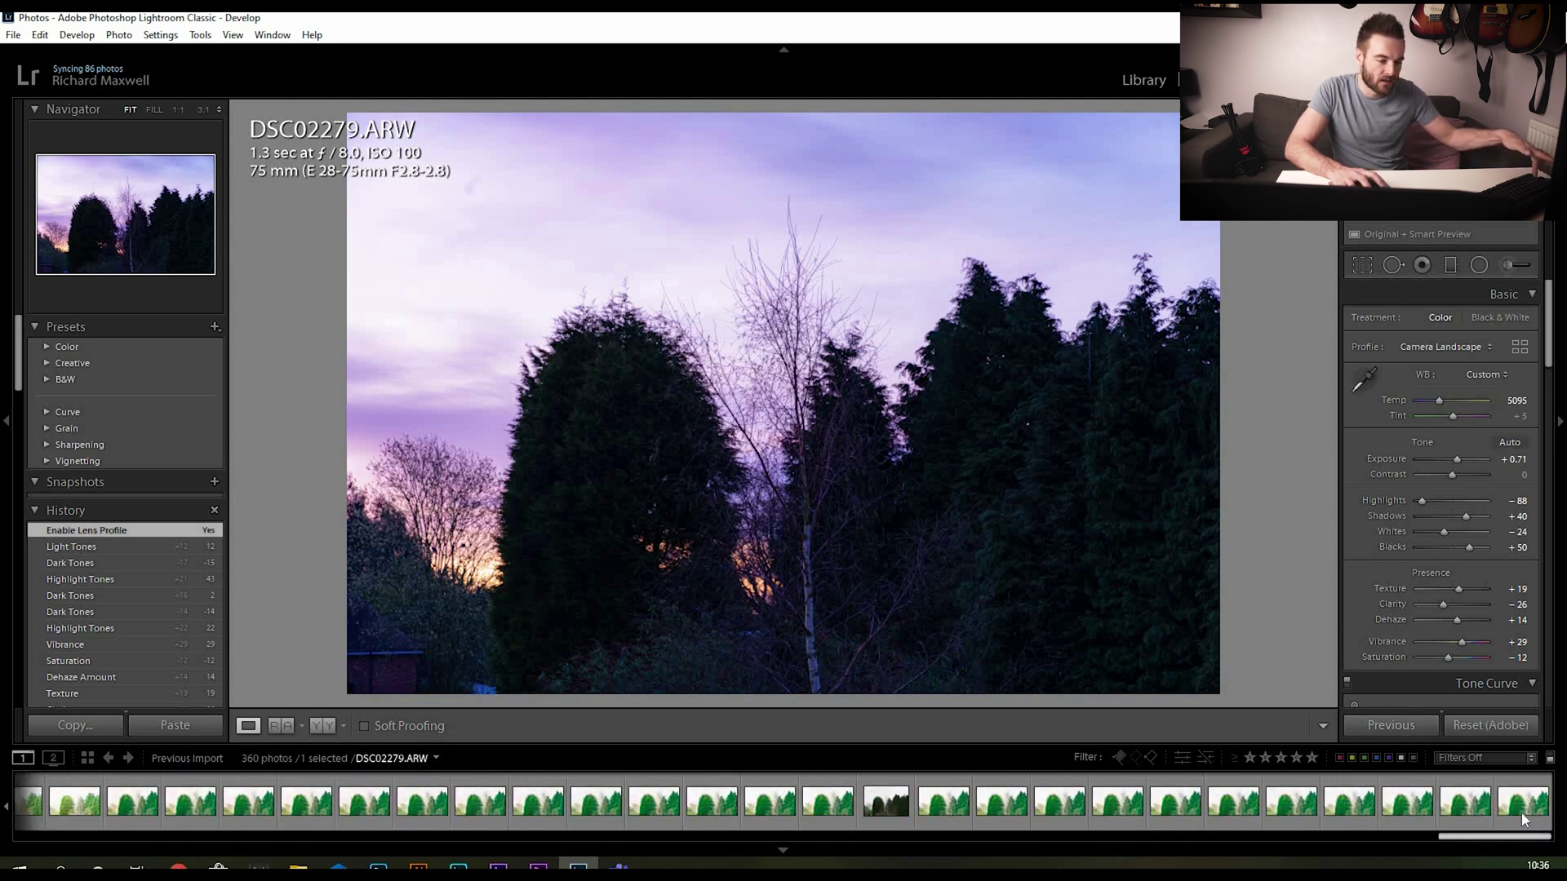
{"action": "left_click", "coordinate": [1517, 810]}
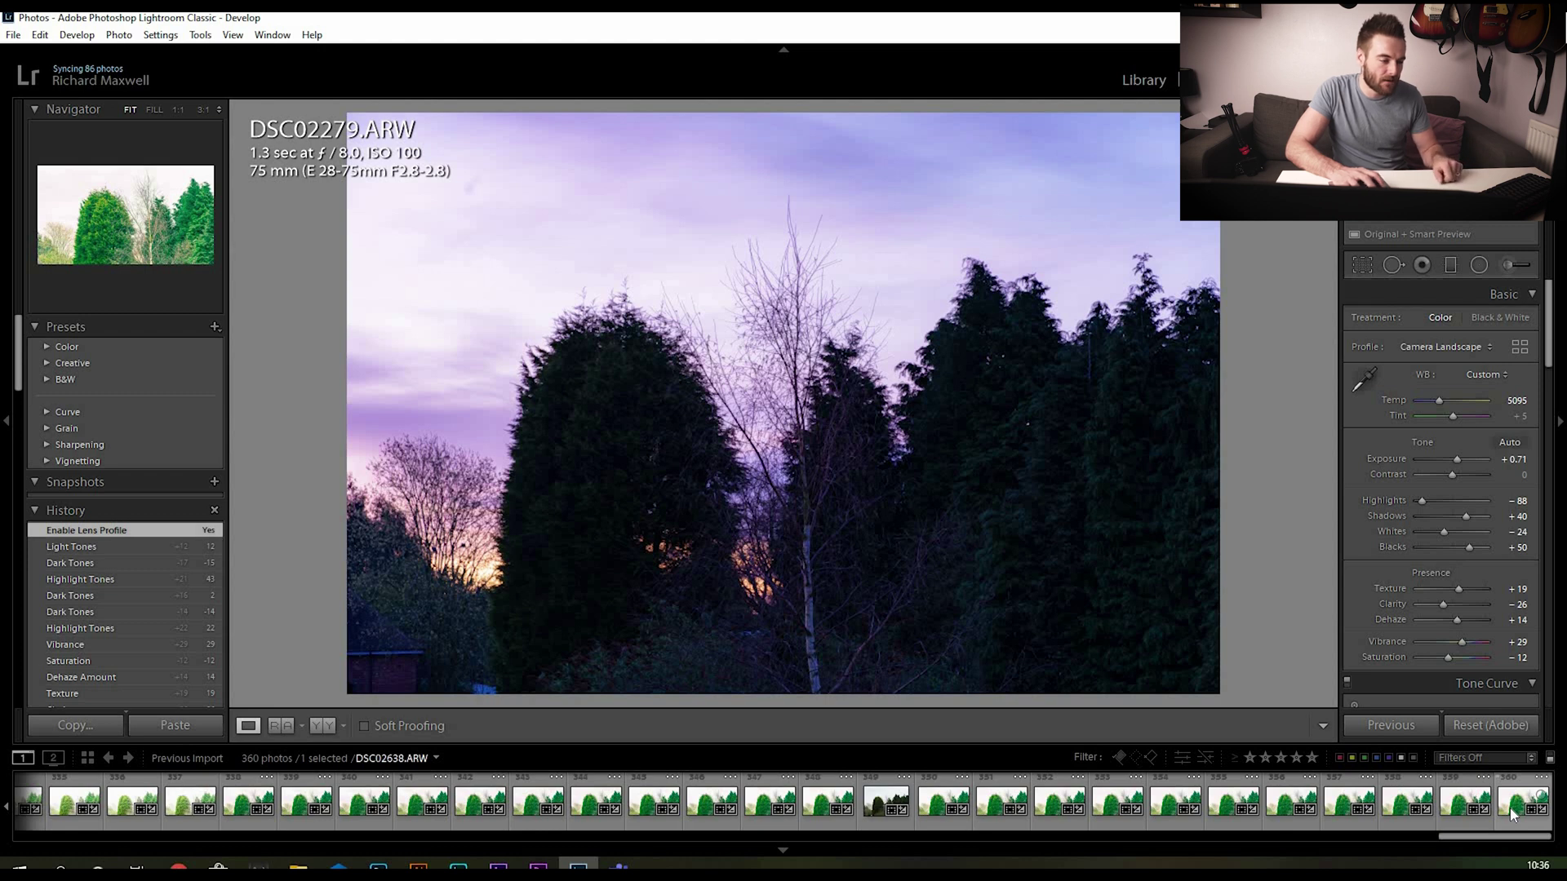
{"action": "key", "text": "ctrl+a"}
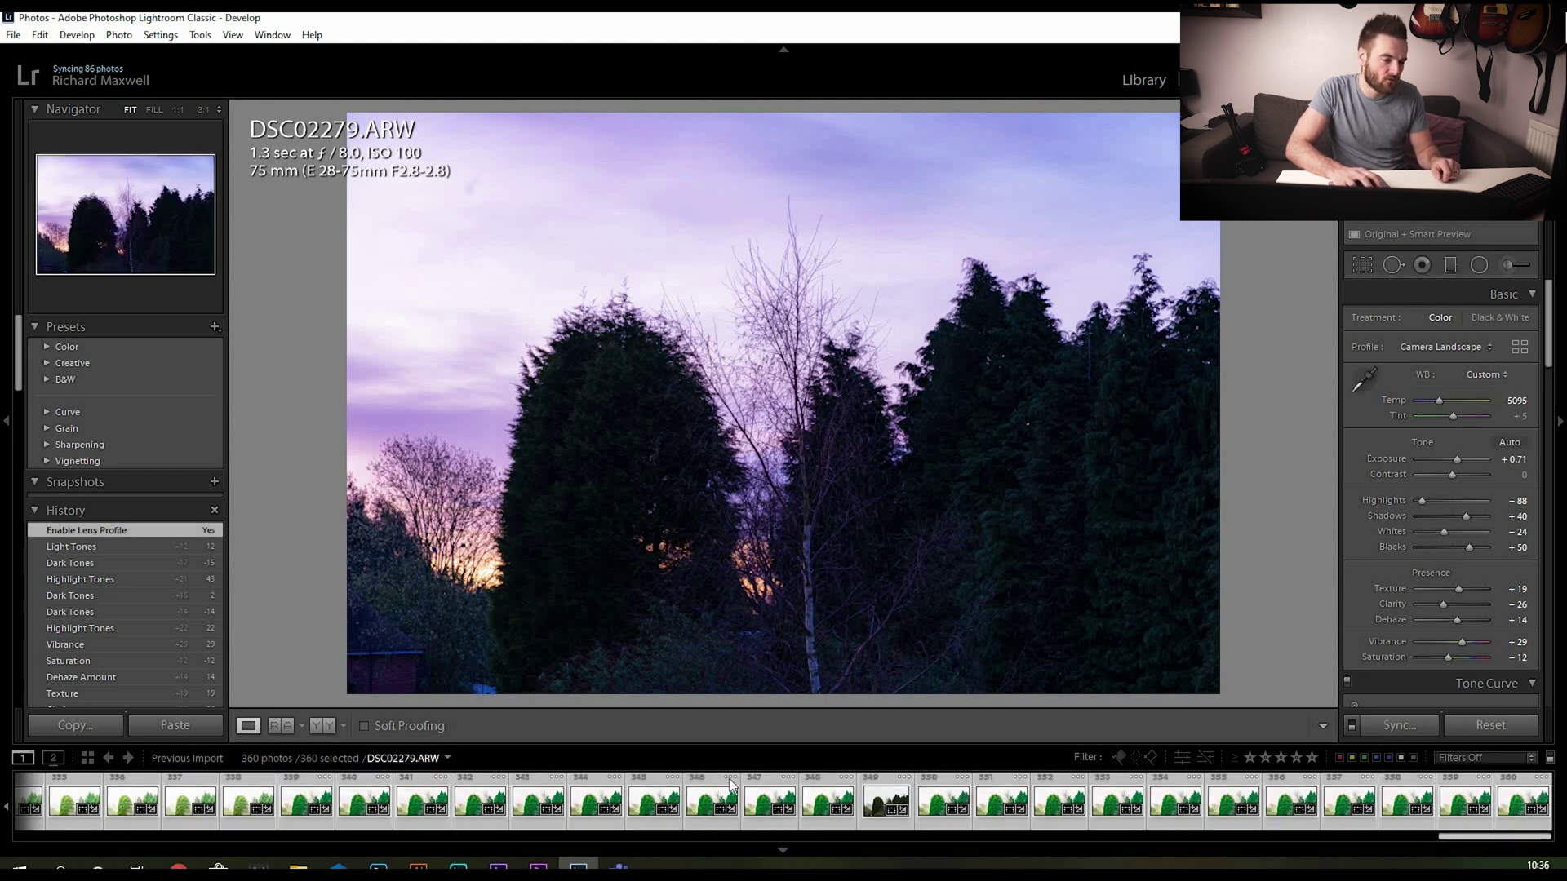
{"action": "left_click_drag", "start_coordinate": [1507, 838], "coordinate": [84, 836]}
{"action": "left_click_drag", "start_coordinate": [722, 837], "coordinate": [1501, 836]}
{"action": "left_click", "coordinate": [1412, 733]}
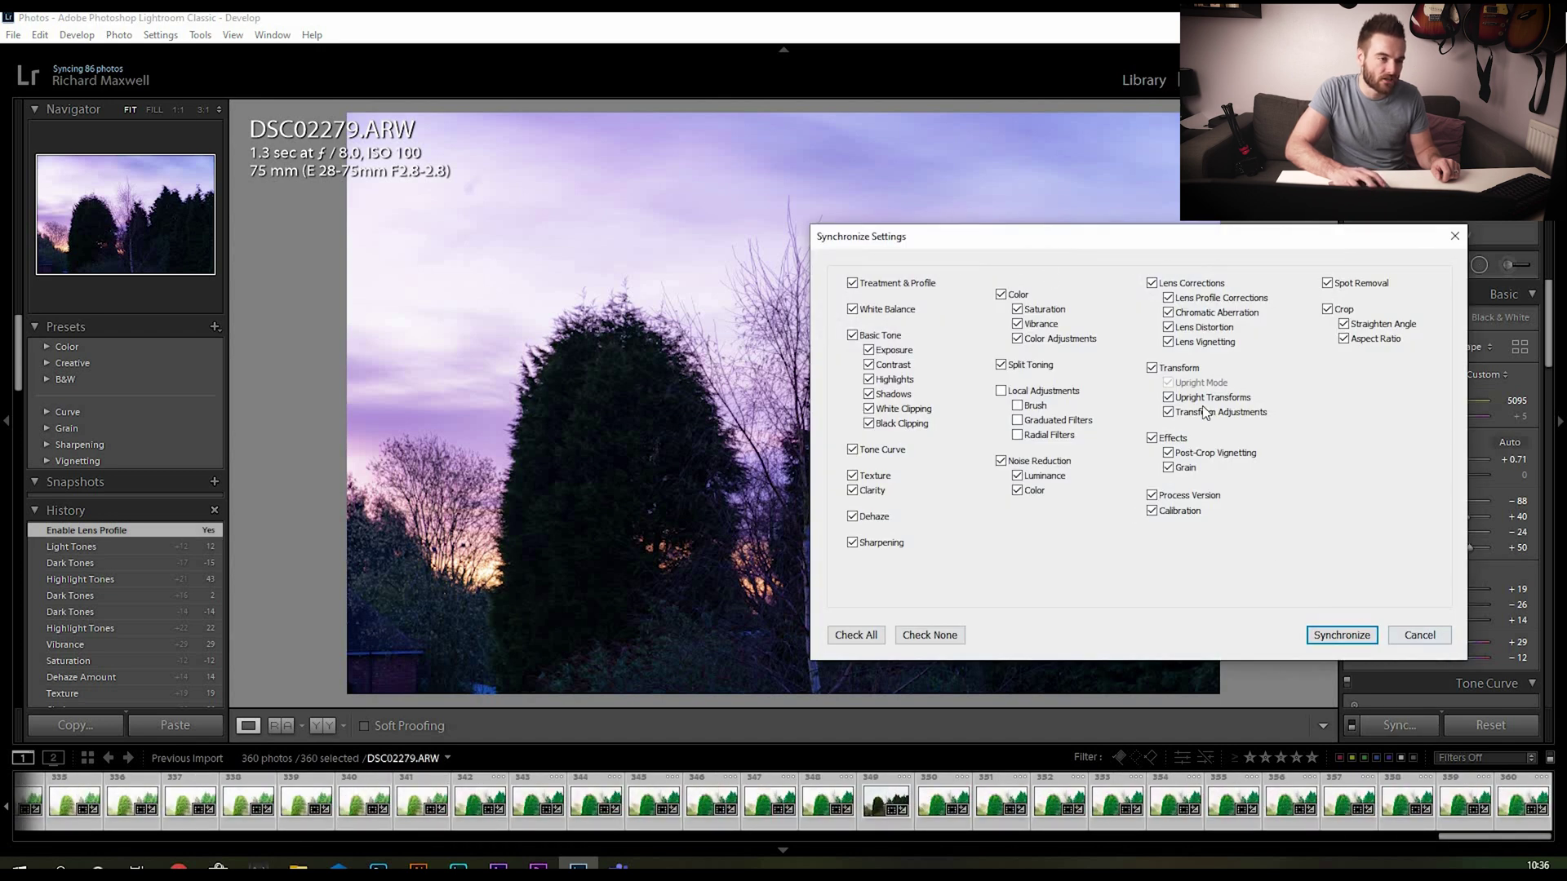
{"action": "left_click", "coordinate": [1418, 635]}
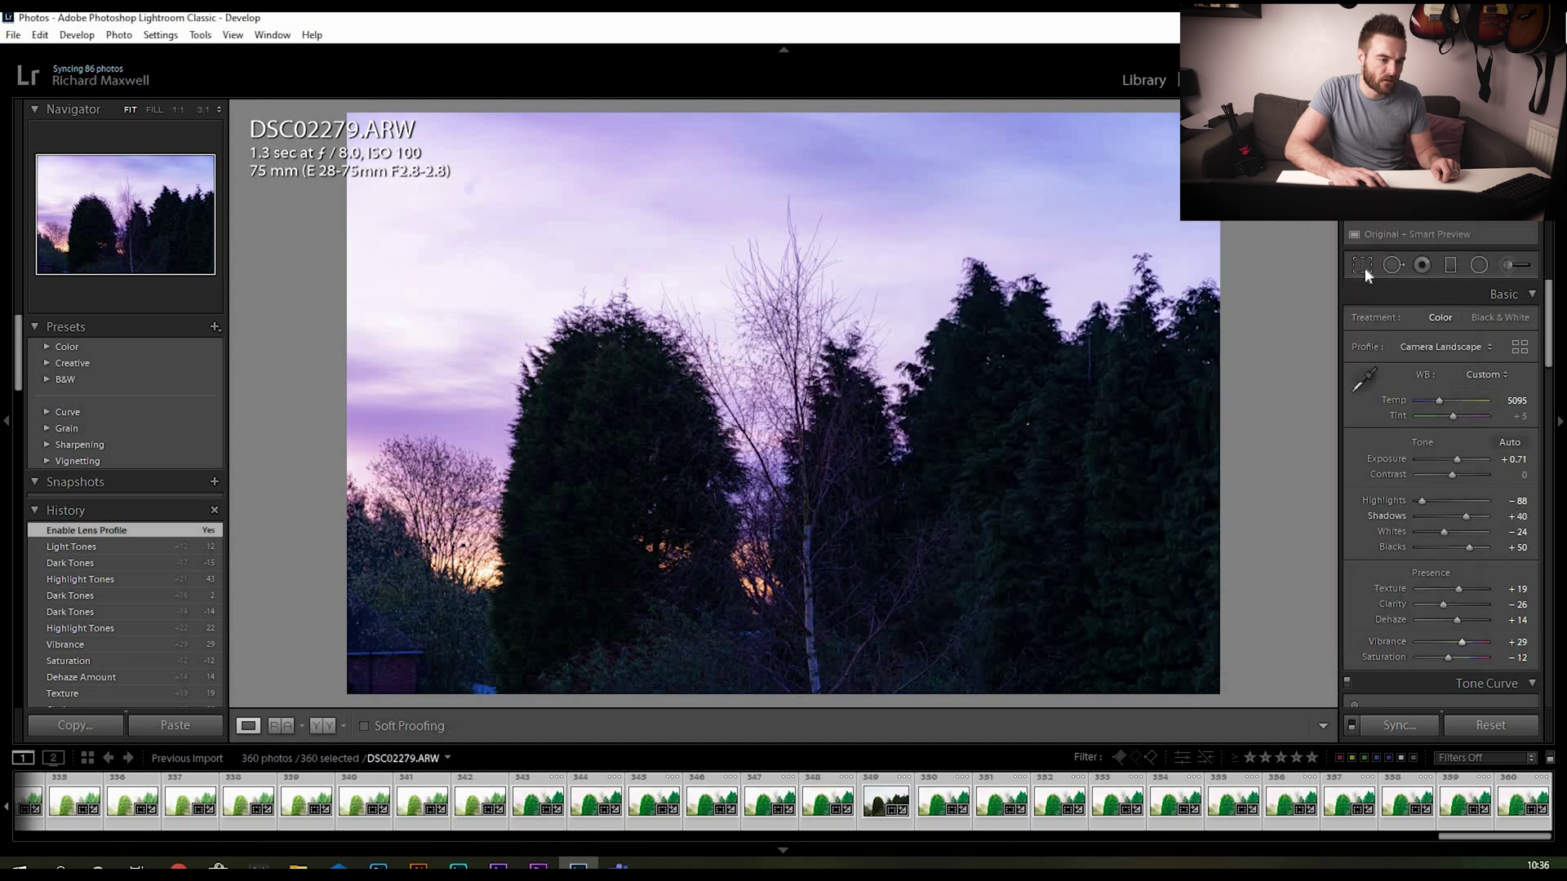
Crop DSC02279 to a 16:9 aspect ratio, shrinking and repositioning the crop box.
{"action": "left_click", "coordinate": [1362, 265]}
{"action": "left_click", "coordinate": [1480, 322]}
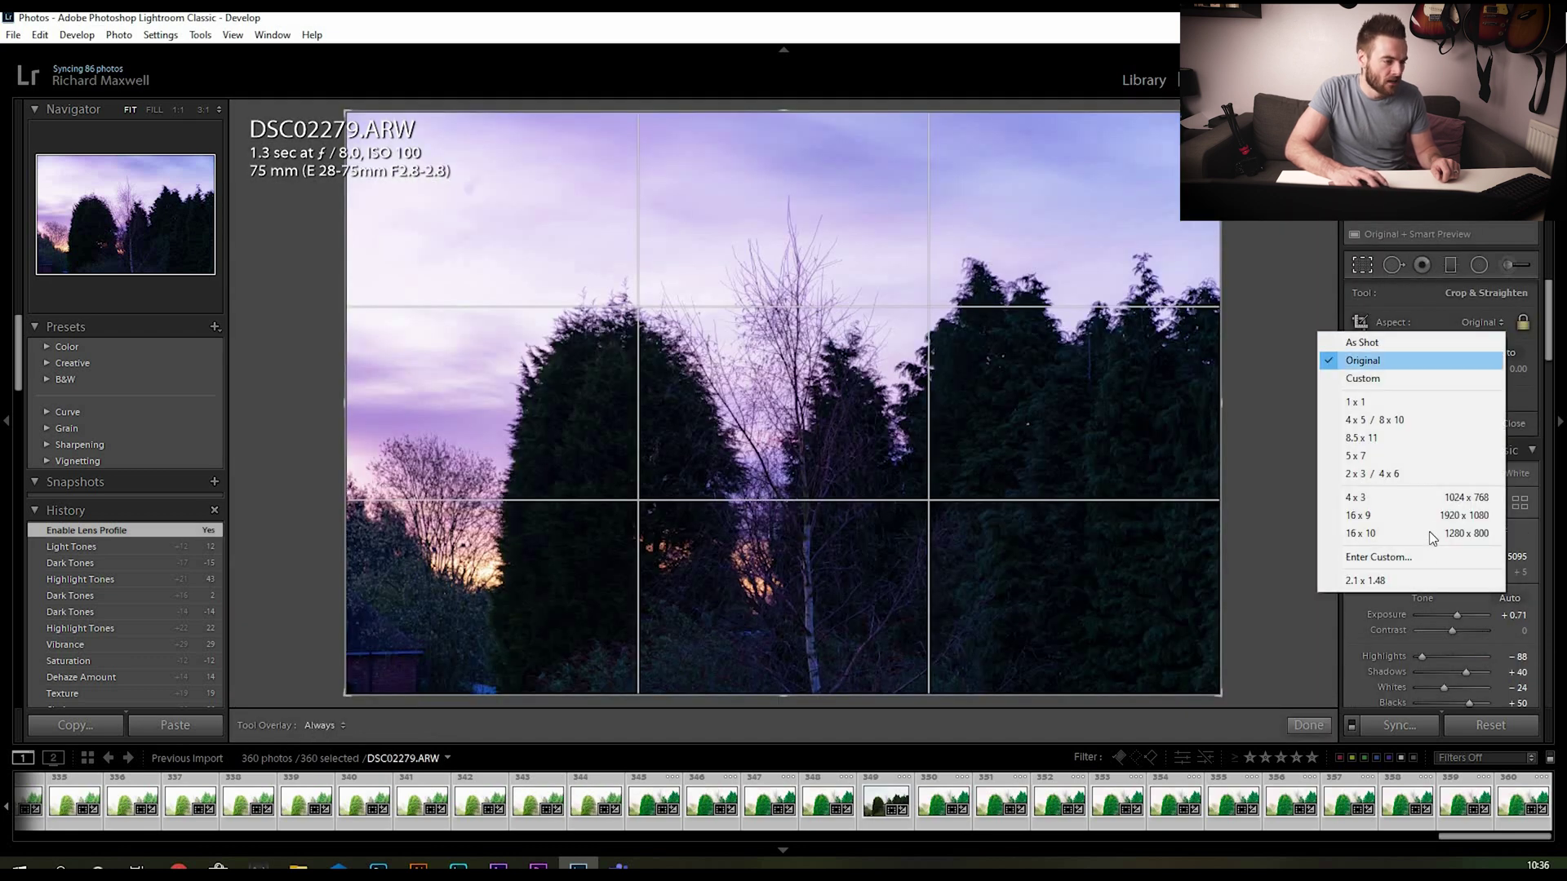
{"action": "left_click", "coordinate": [1431, 530]}
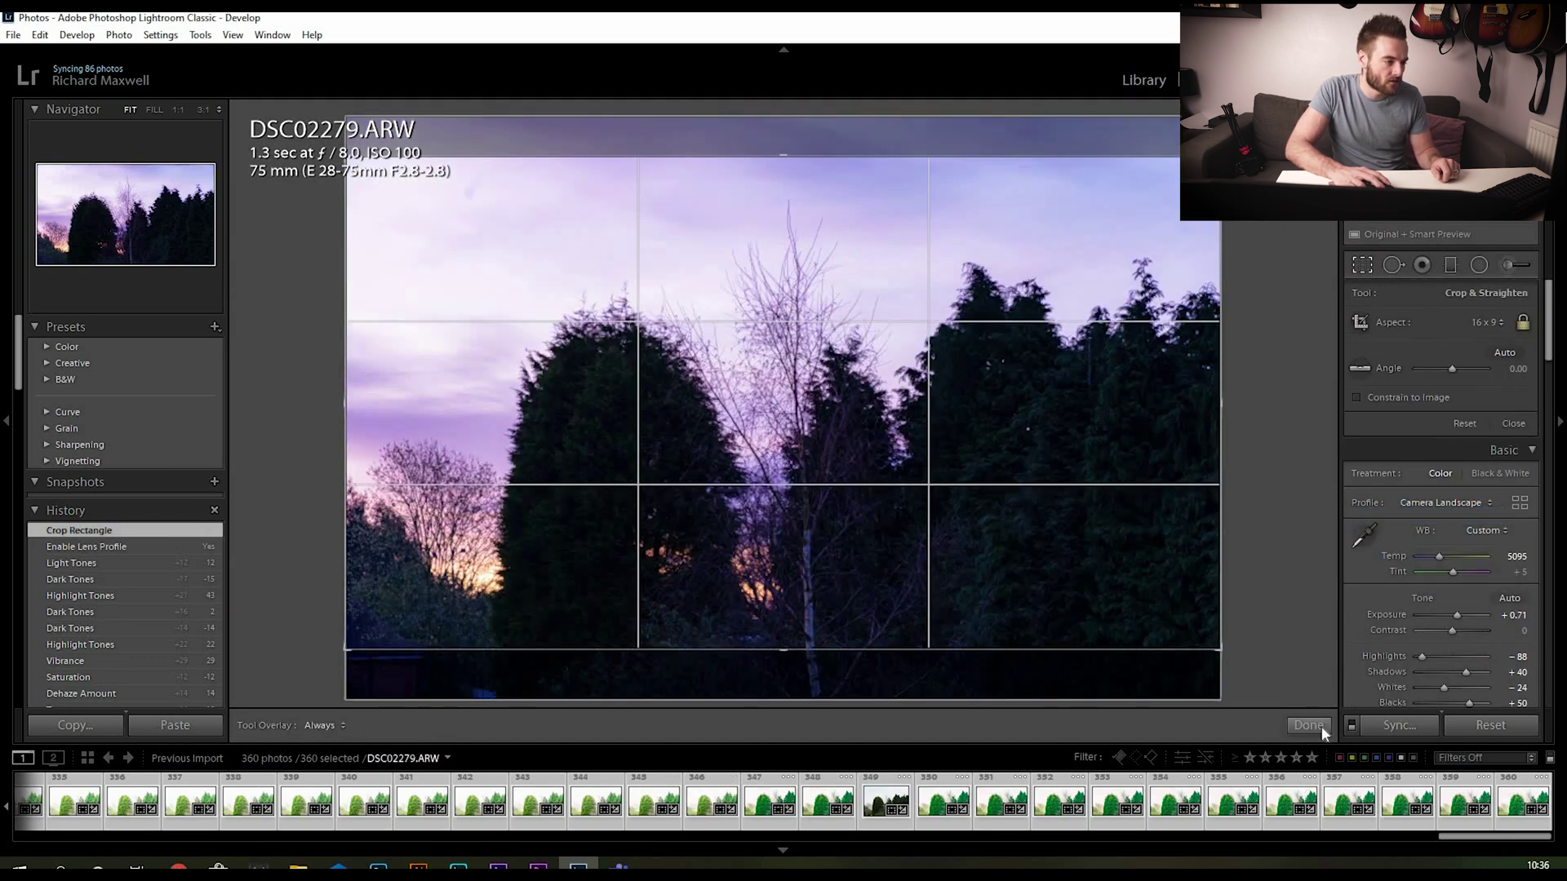
{"action": "left_click_drag", "start_coordinate": [1219, 650], "coordinate": [1174, 613]}
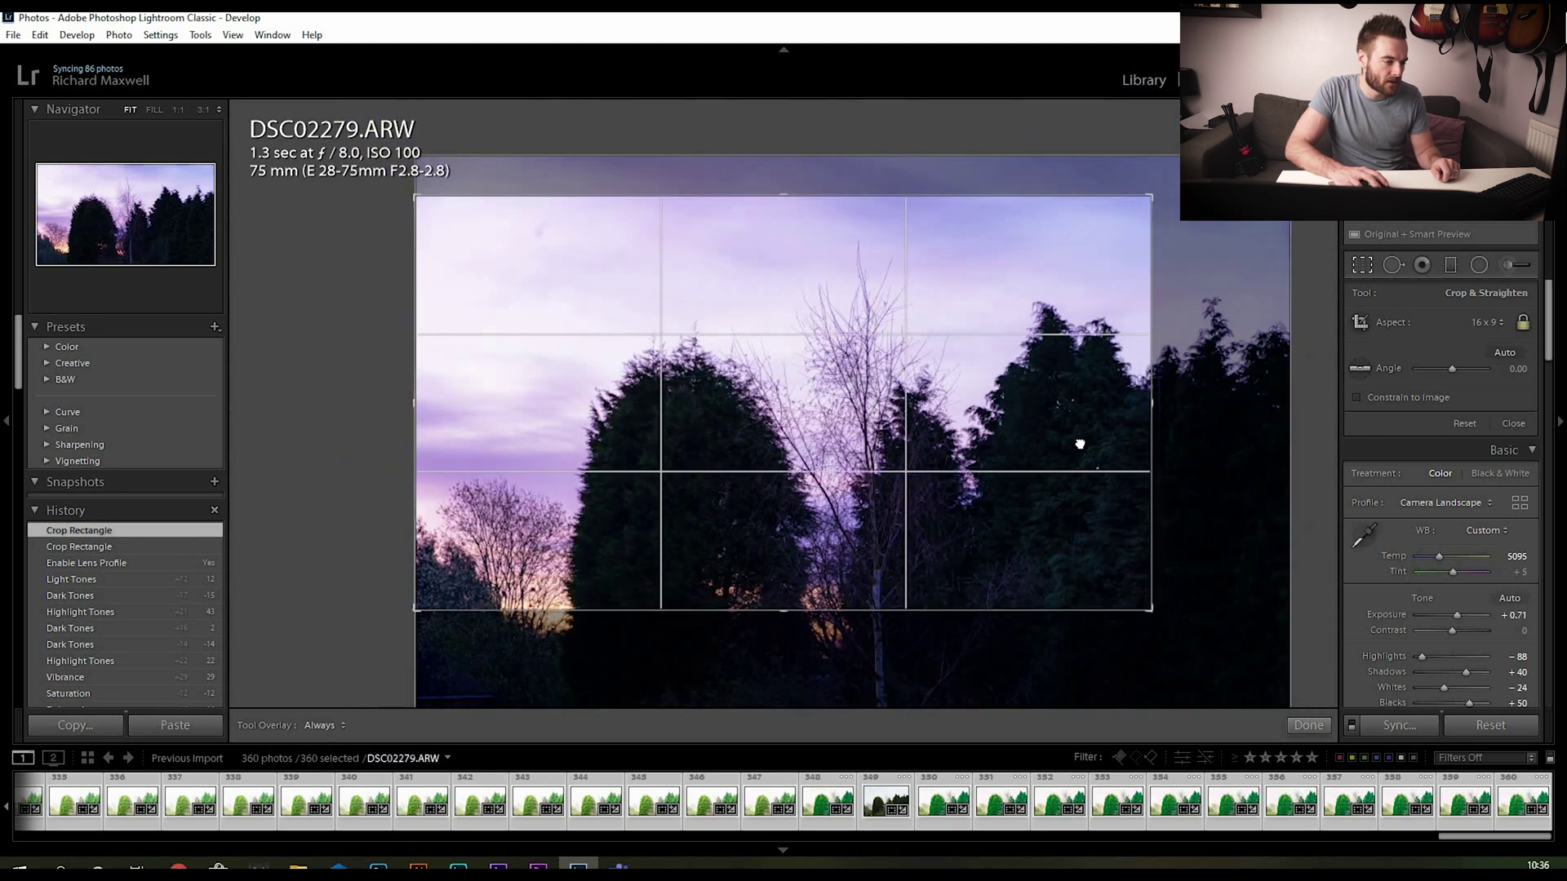
{"action": "left_click_drag", "start_coordinate": [1080, 444], "coordinate": [1091, 430]}
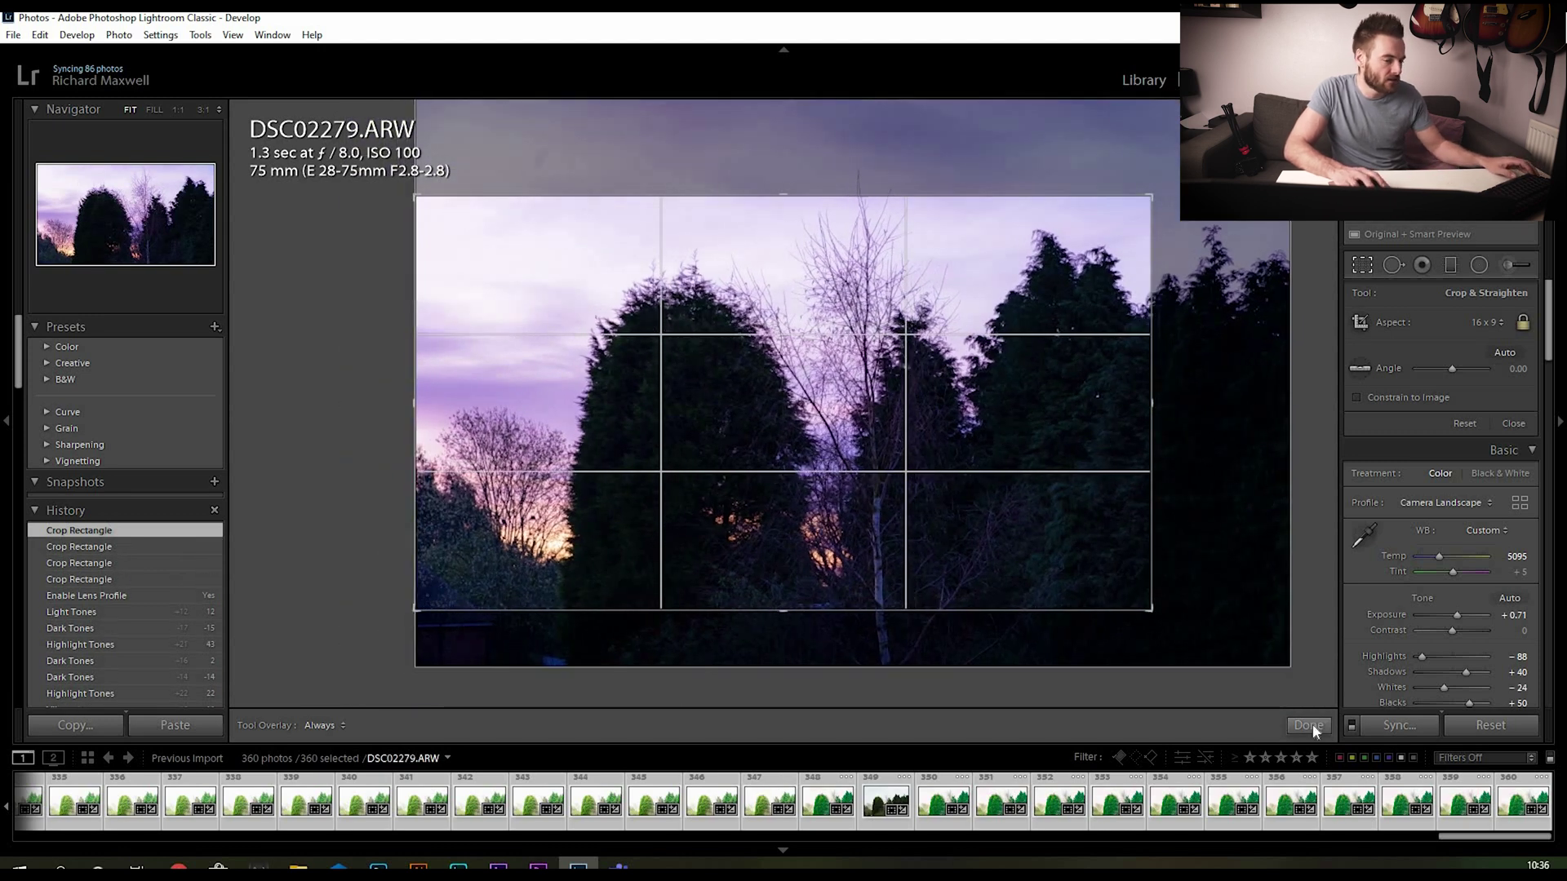
{"action": "left_click", "coordinate": [1308, 726]}
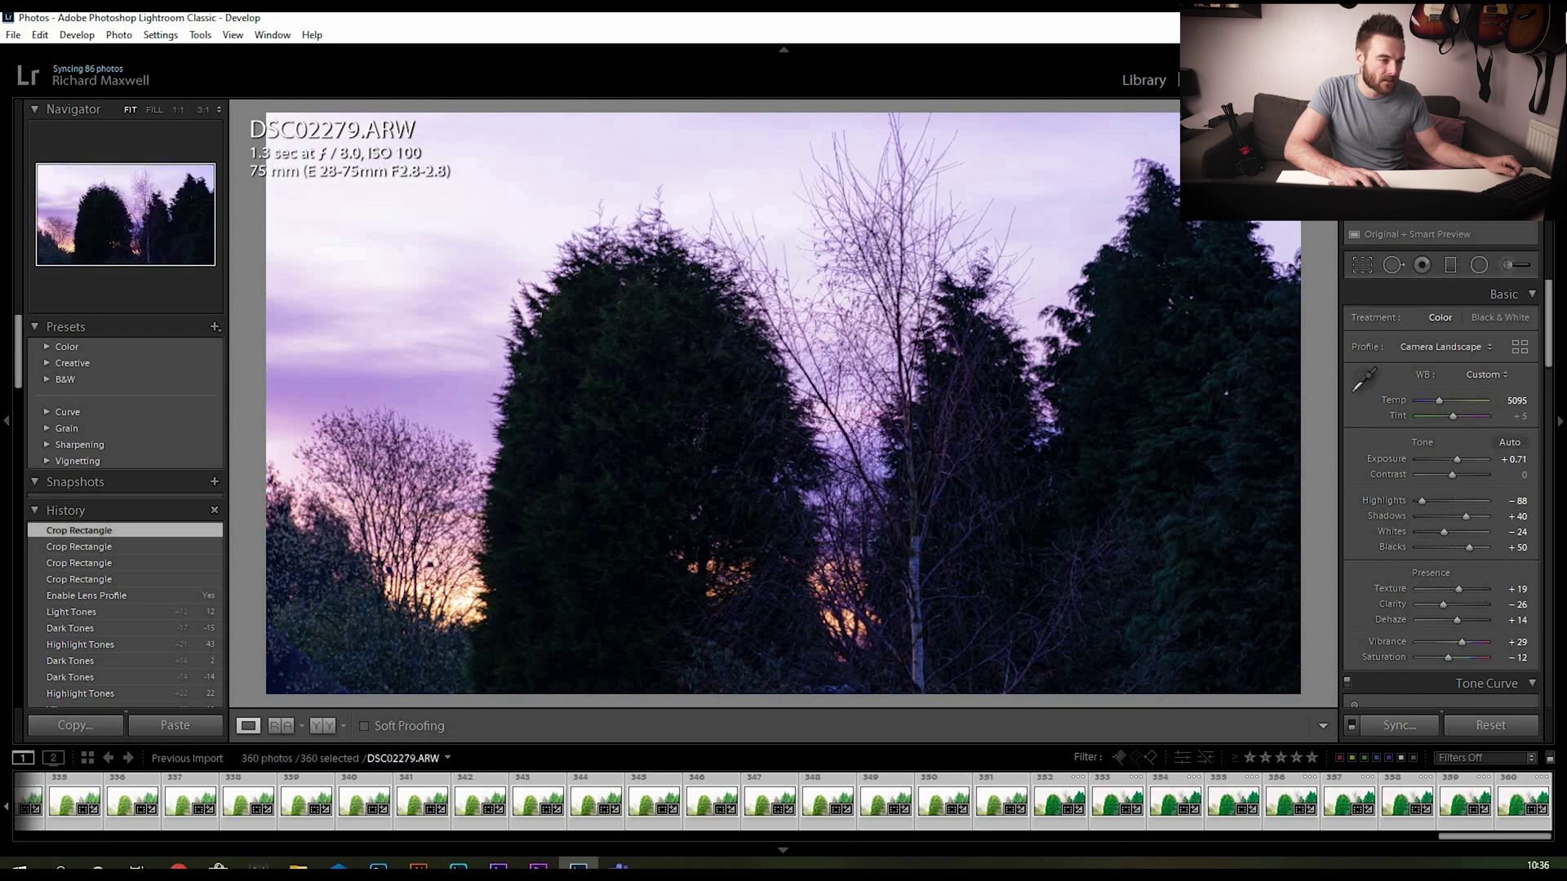
Synchronize all edits, including the crop aspect ratio, to the 360 selected photos.
{"action": "left_click", "coordinate": [1423, 724]}
{"action": "left_click", "coordinate": [1343, 339]}
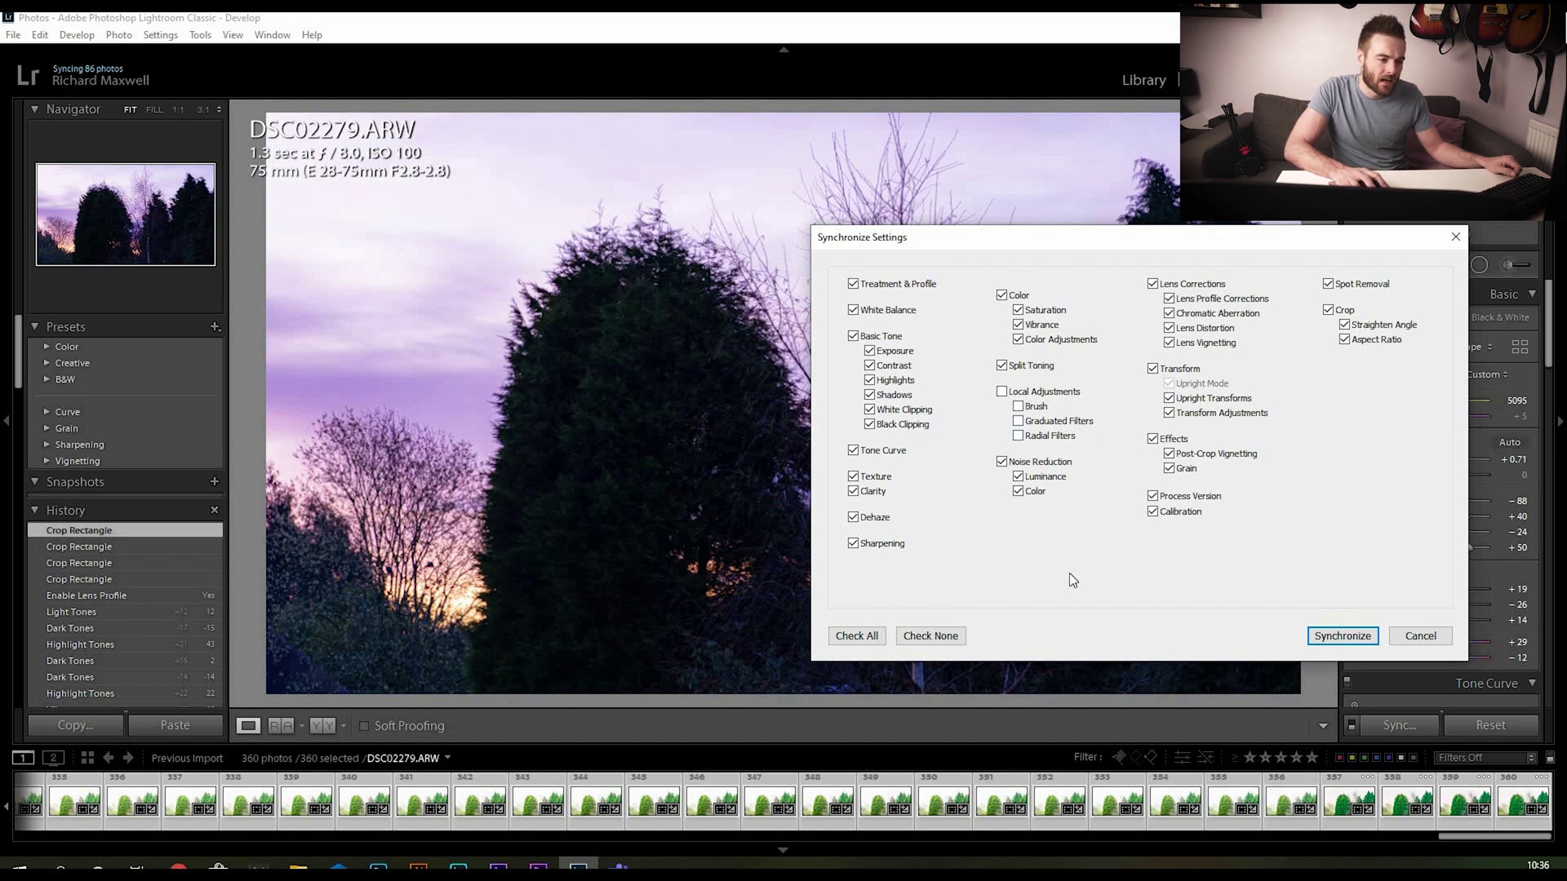
{"action": "left_click", "coordinate": [1319, 641]}
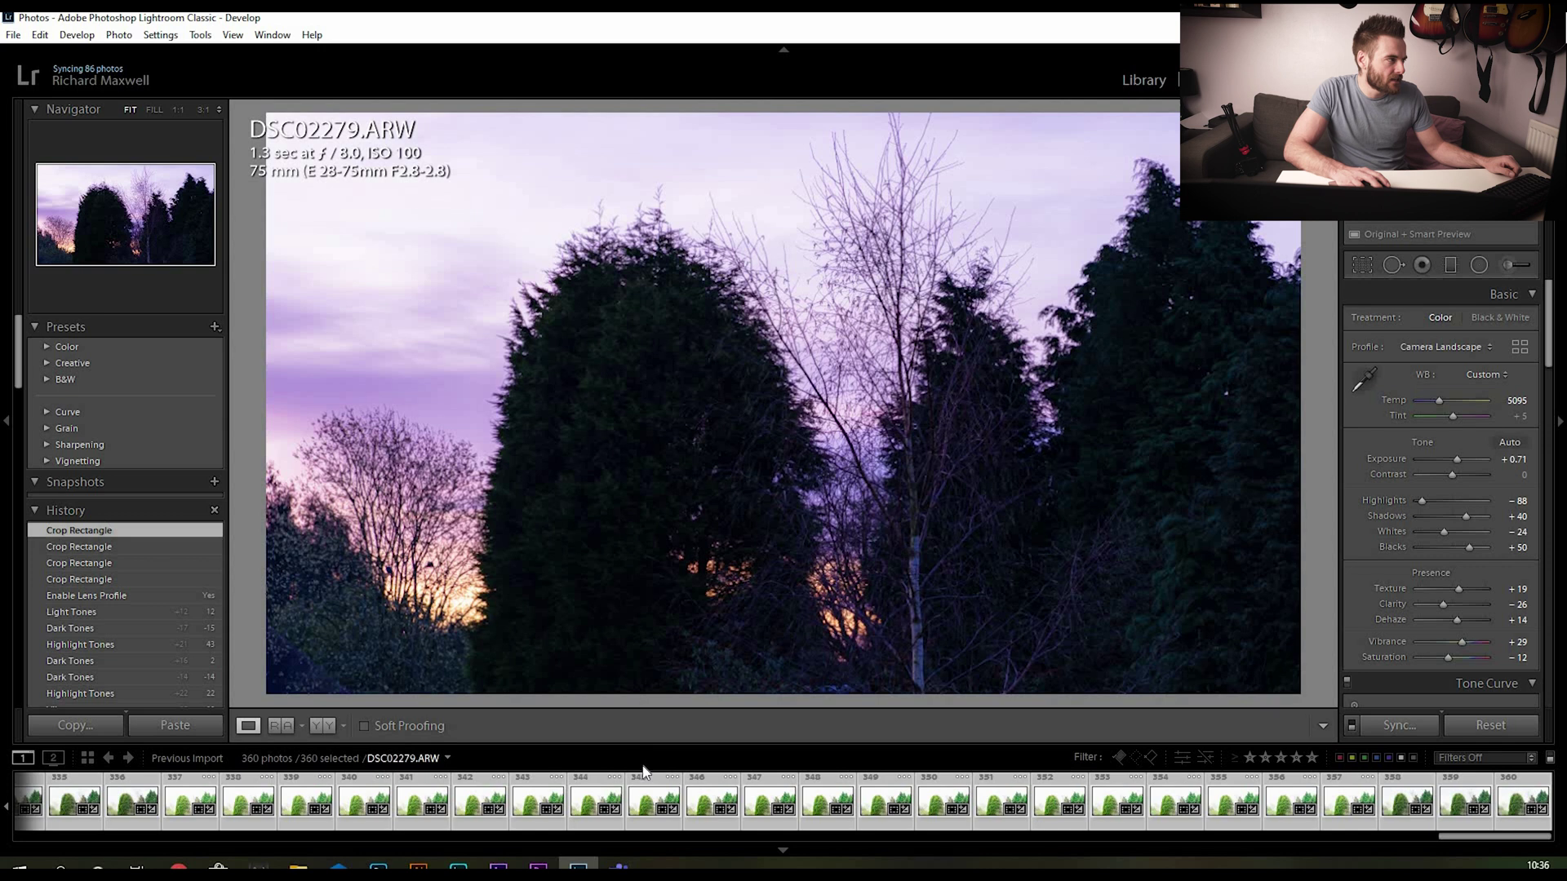
Dismiss the menus and view frames DSC02634, DSC02625 and DSC02620 to check the synced edits.
{"action": "left_click", "coordinate": [13, 35]}
{"action": "key", "text": "Right"}
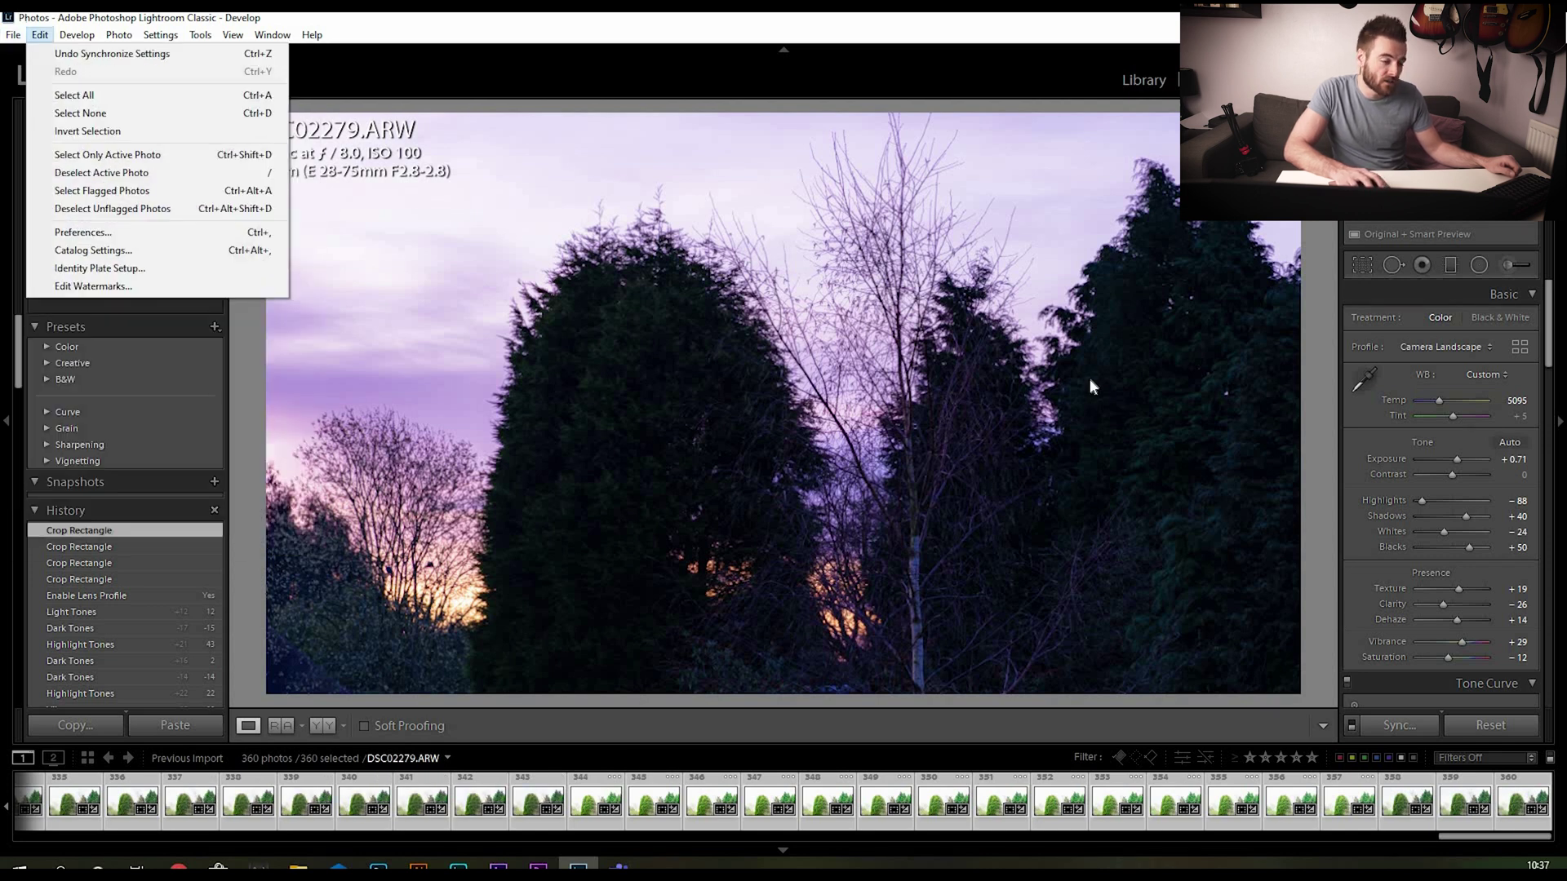
{"action": "left_click", "coordinate": [1083, 210]}
{"action": "left_click", "coordinate": [1105, 531]}
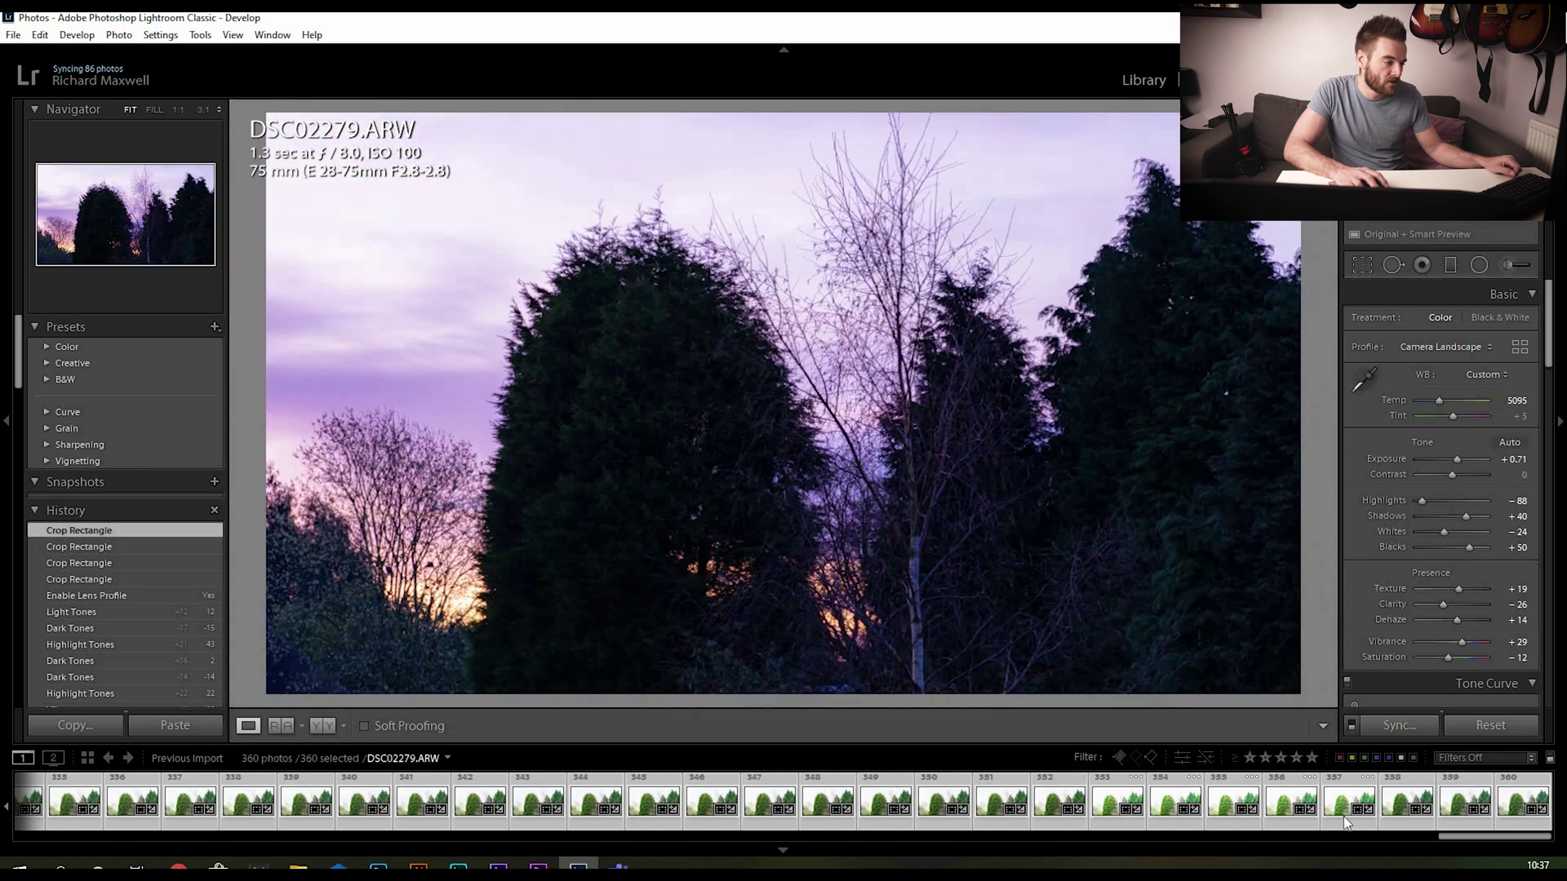
{"action": "left_click", "coordinate": [1278, 803]}
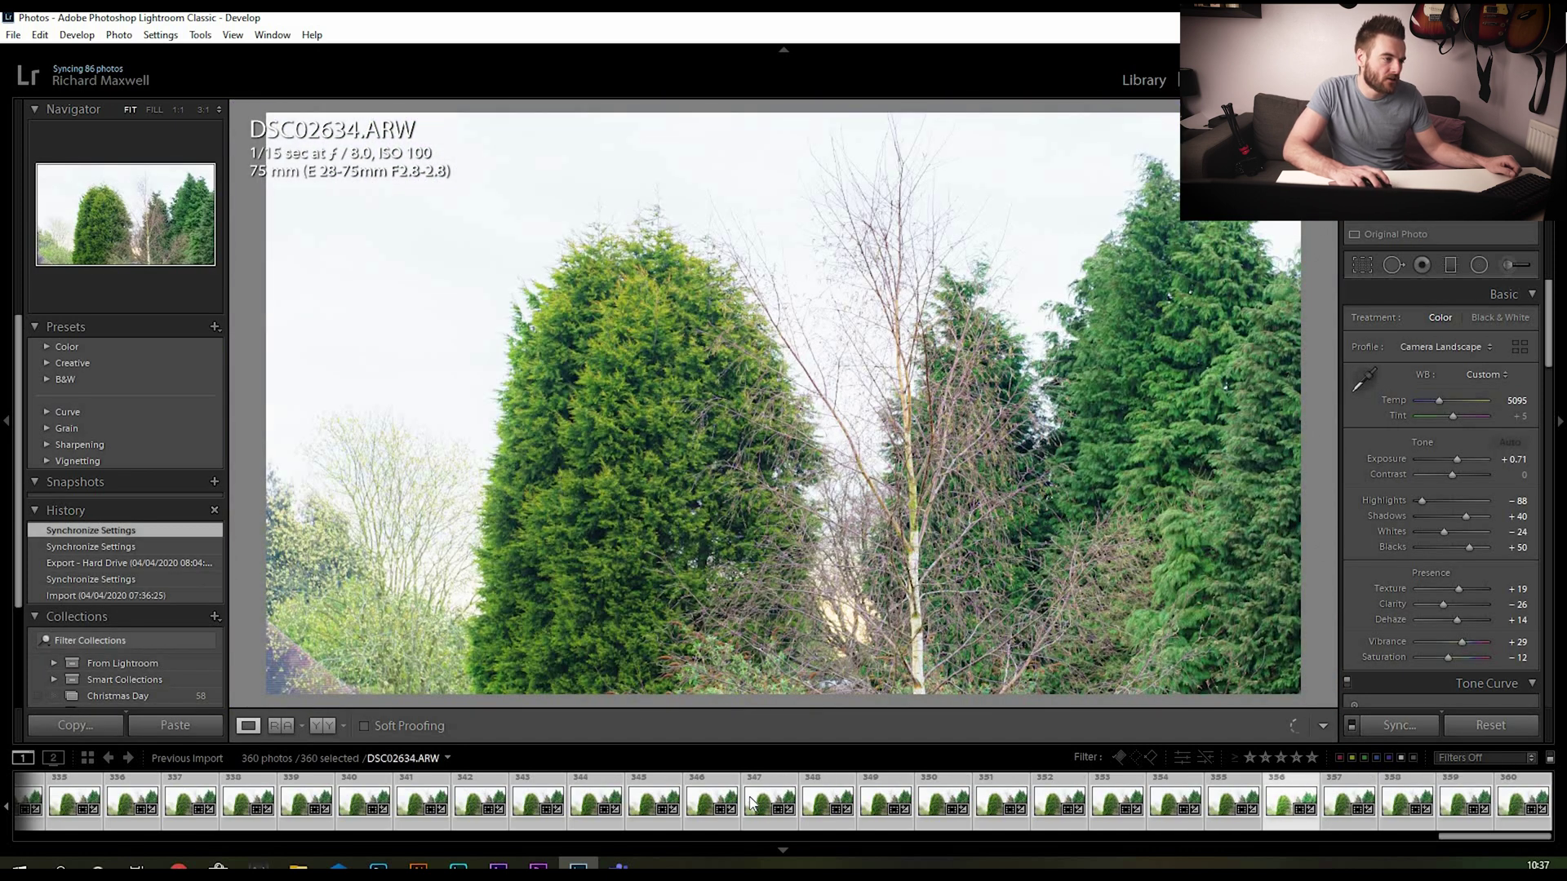
{"action": "left_click", "coordinate": [751, 804]}
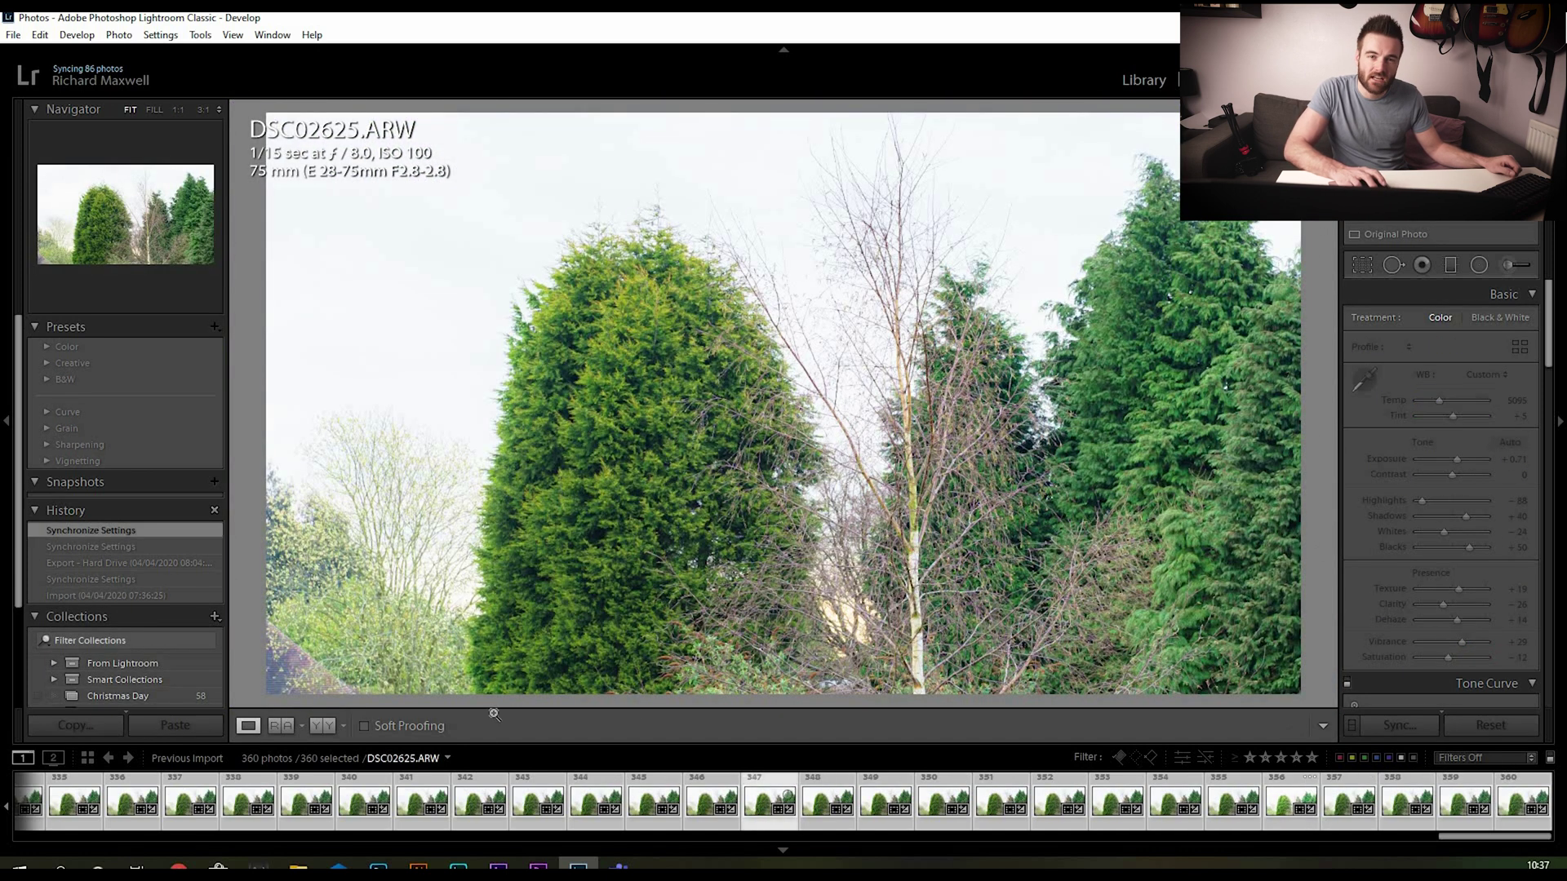
{"action": "left_click", "coordinate": [478, 795]}
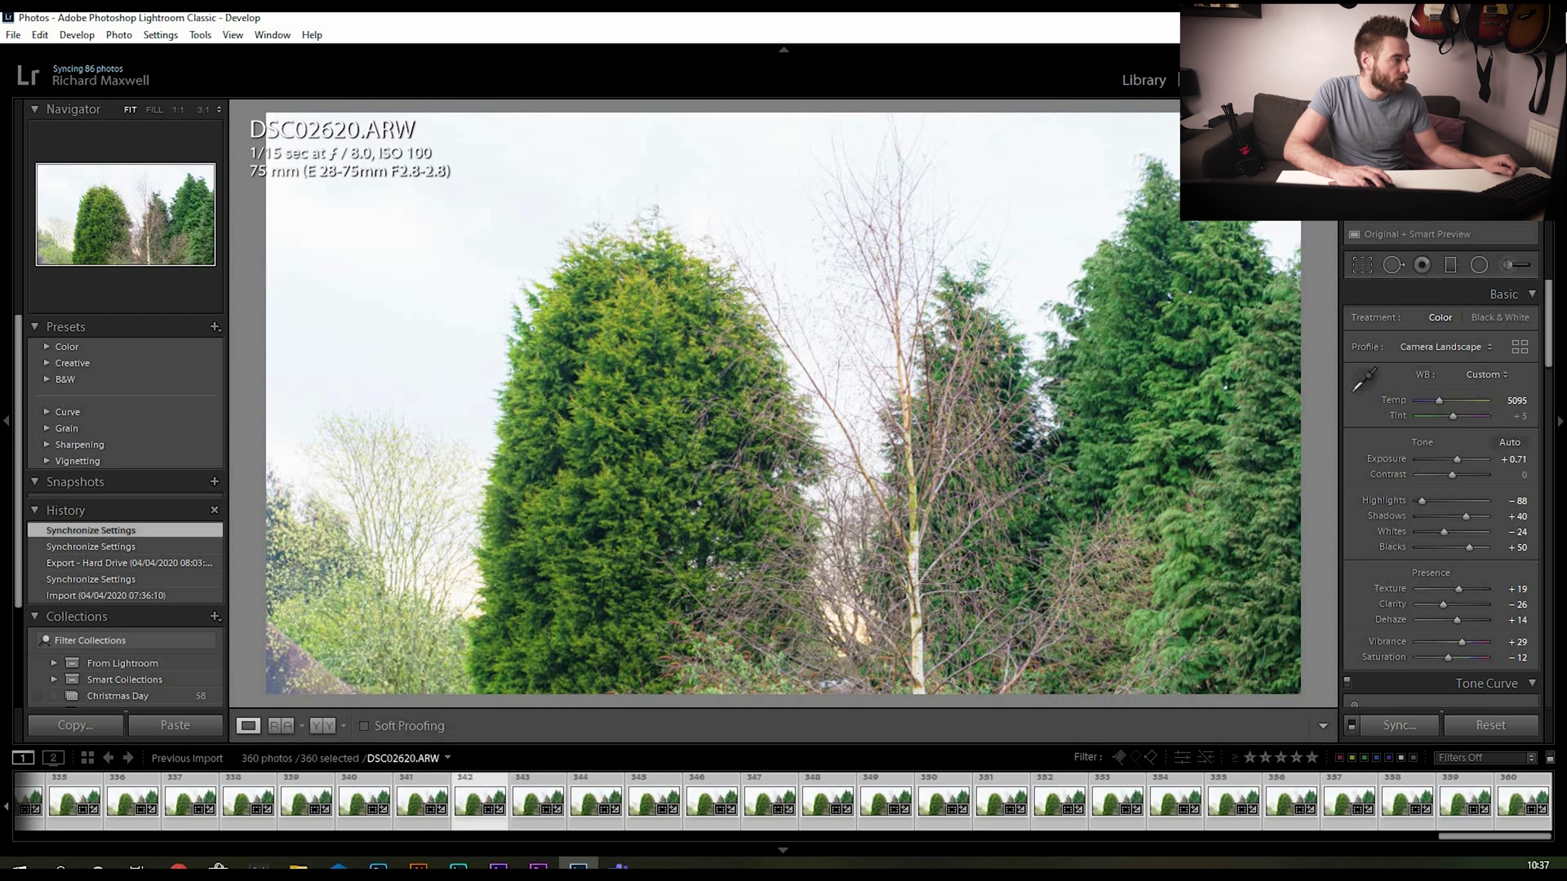
{"action": "left_click", "coordinate": [13, 34]}
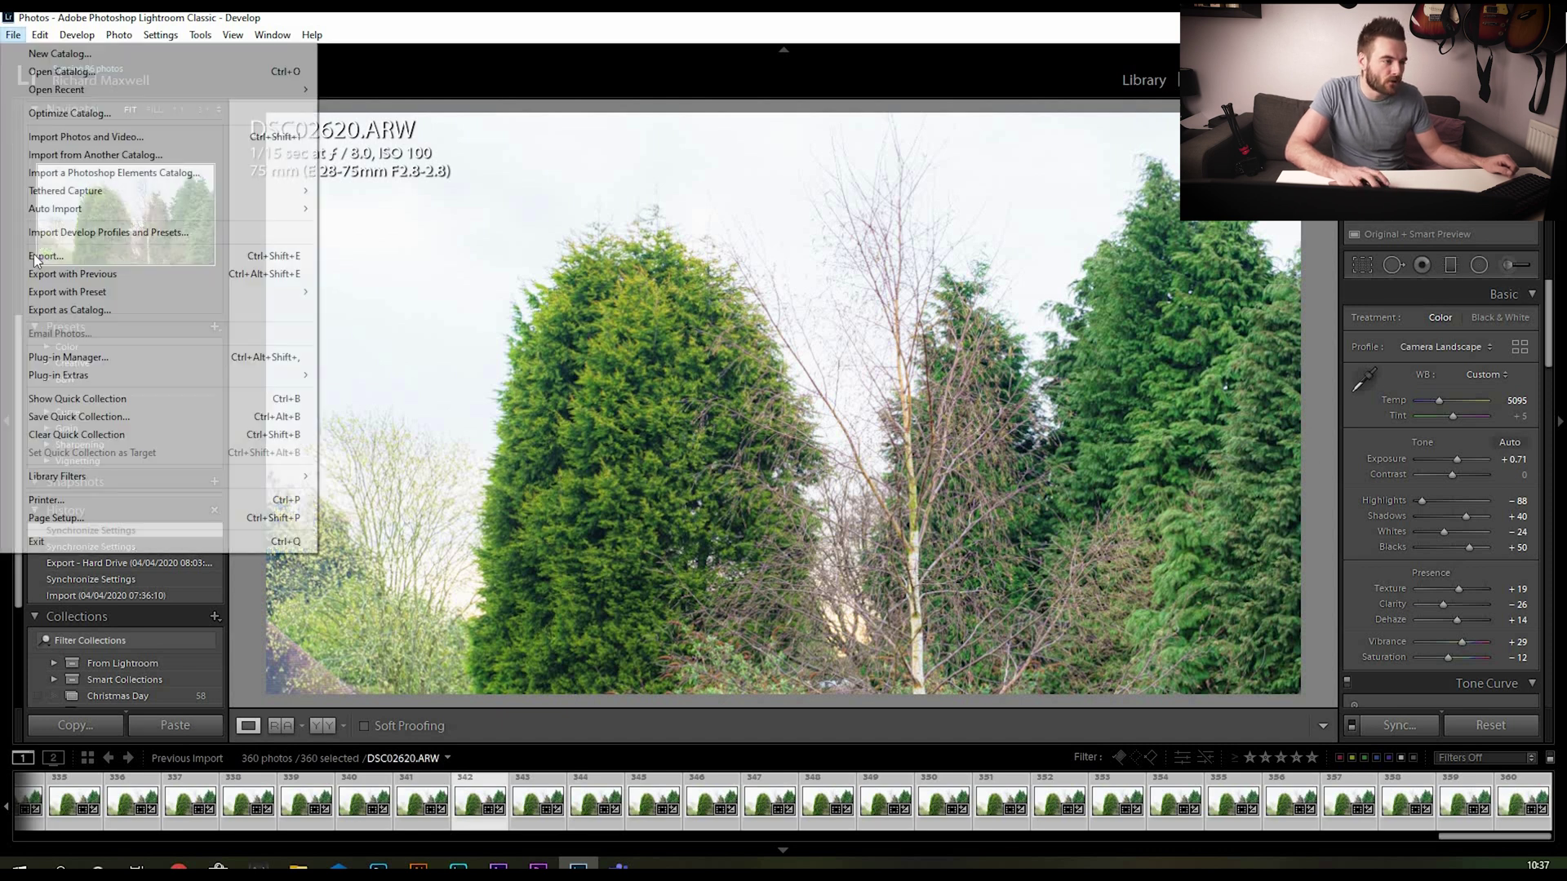
{"action": "left_click", "coordinate": [39, 255]}
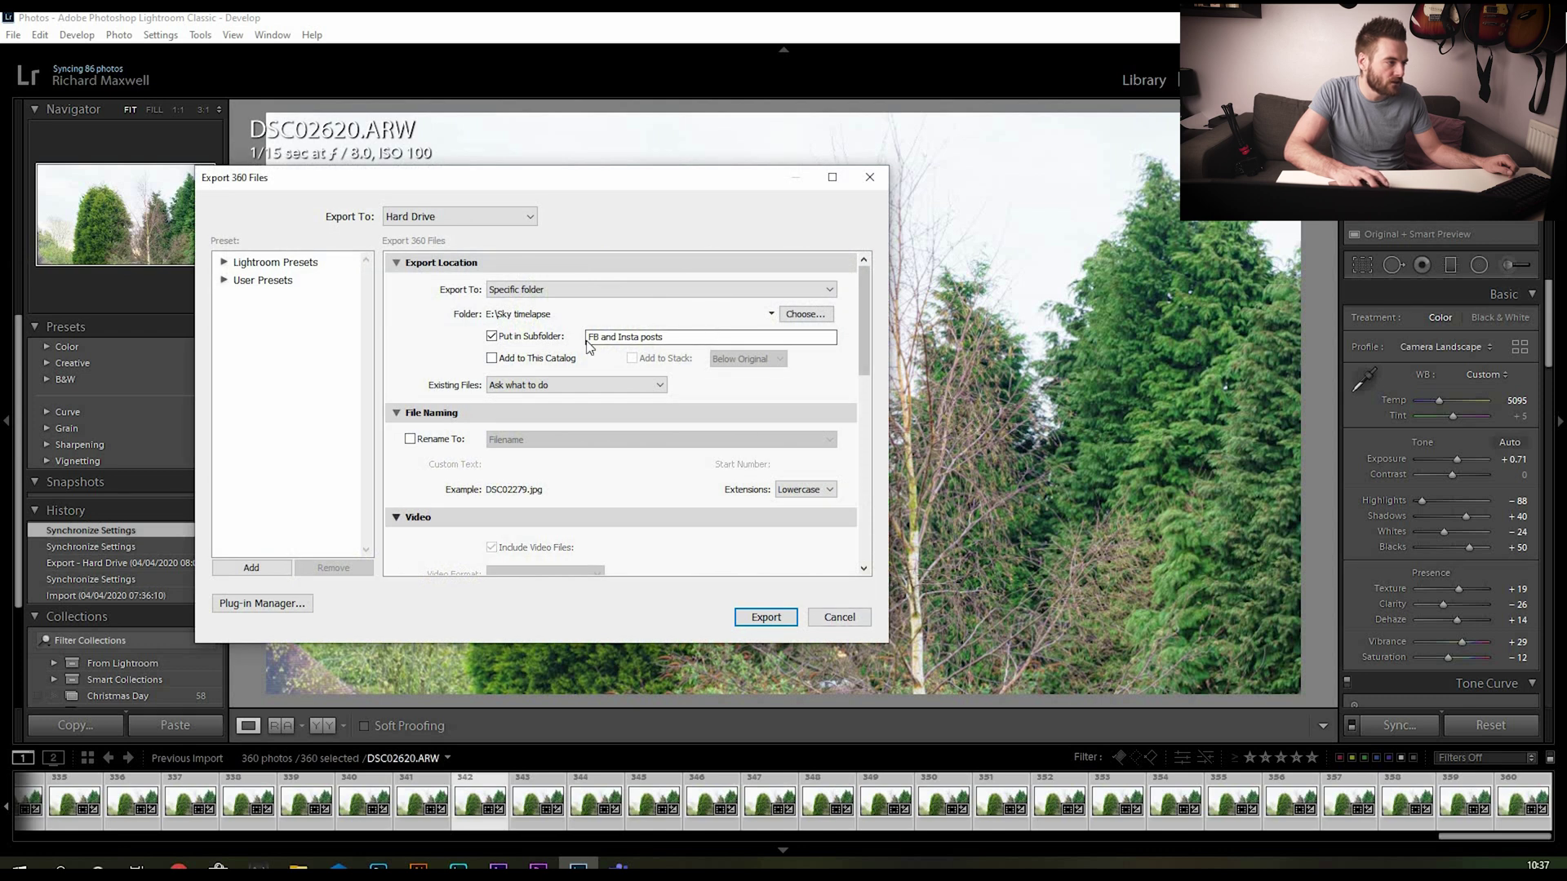
{"action": "left_click", "coordinate": [565, 318]}
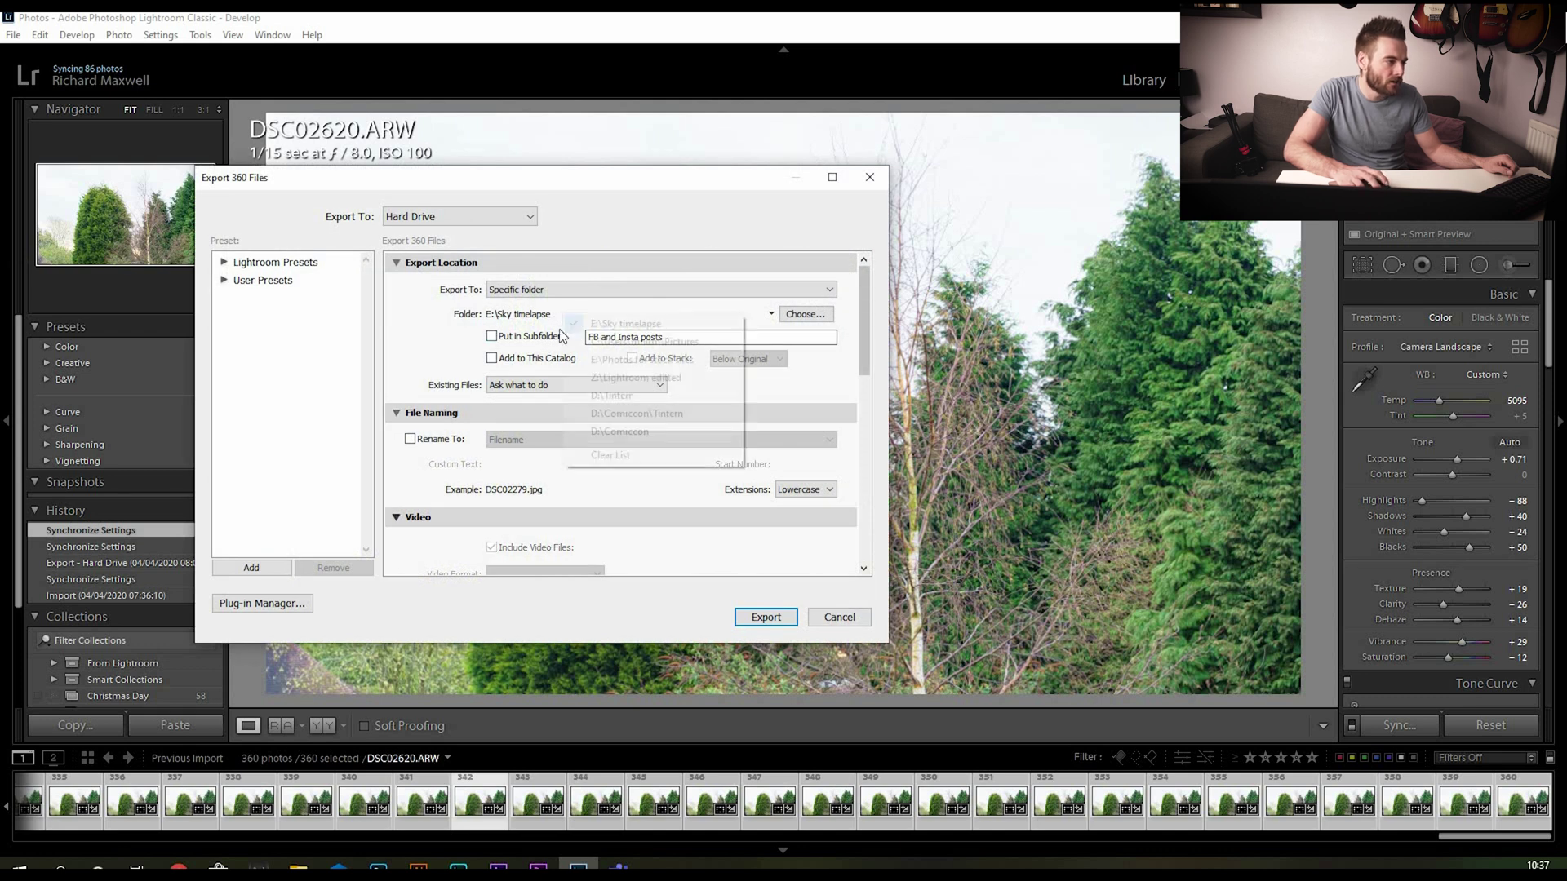
{"action": "left_click", "coordinate": [519, 502]}
{"action": "scroll", "coordinate": [519, 503], "scroll_direction": "down", "scroll_amount": 5}
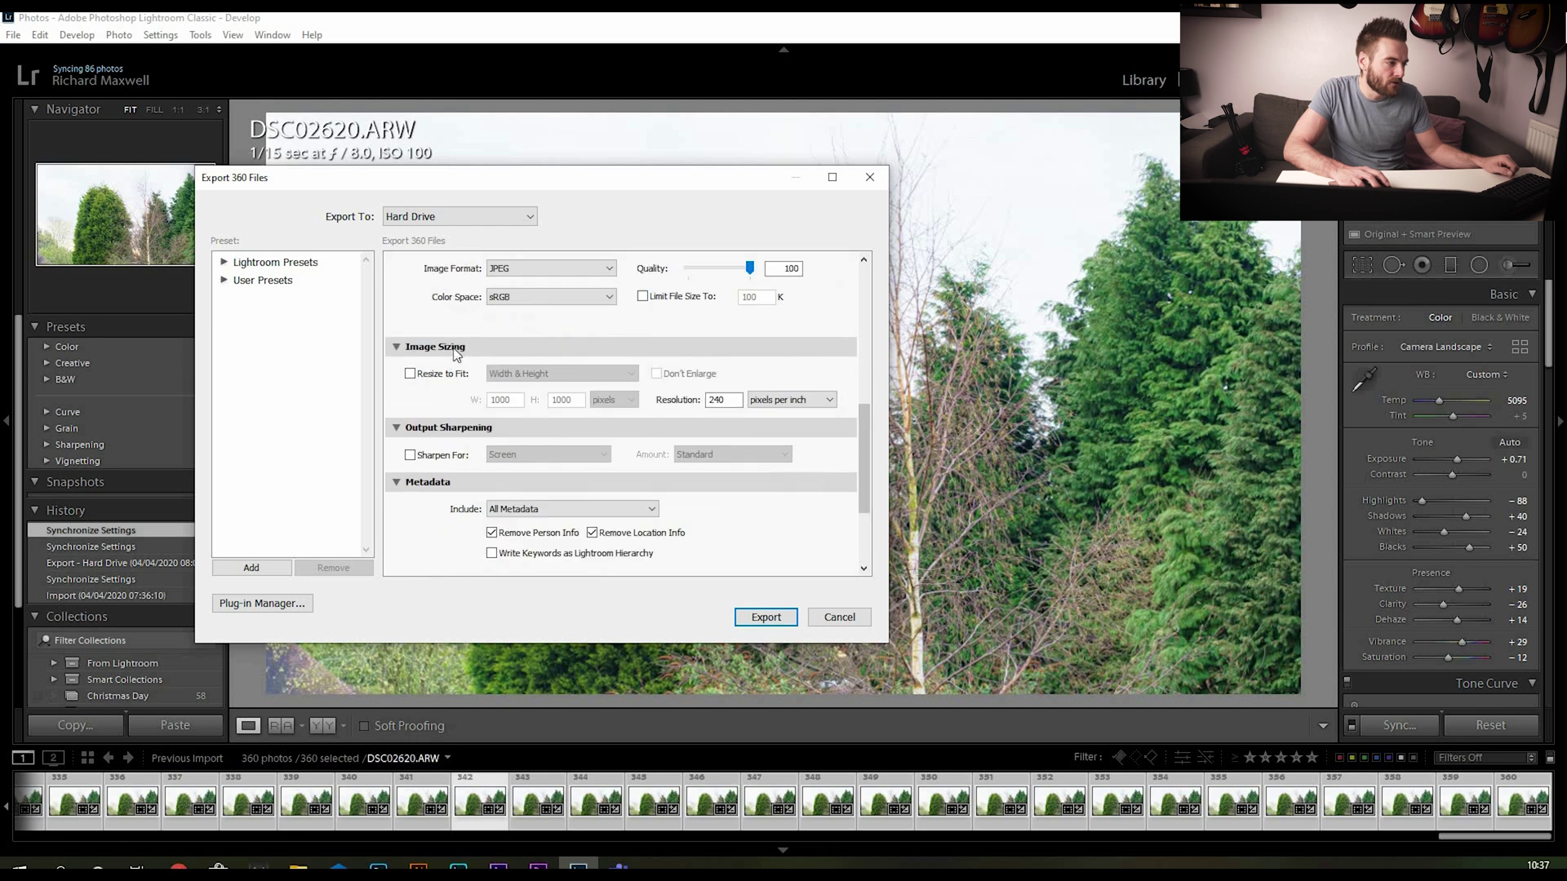
{"action": "scroll", "coordinate": [464, 408], "scroll_direction": "up", "scroll_amount": 5}
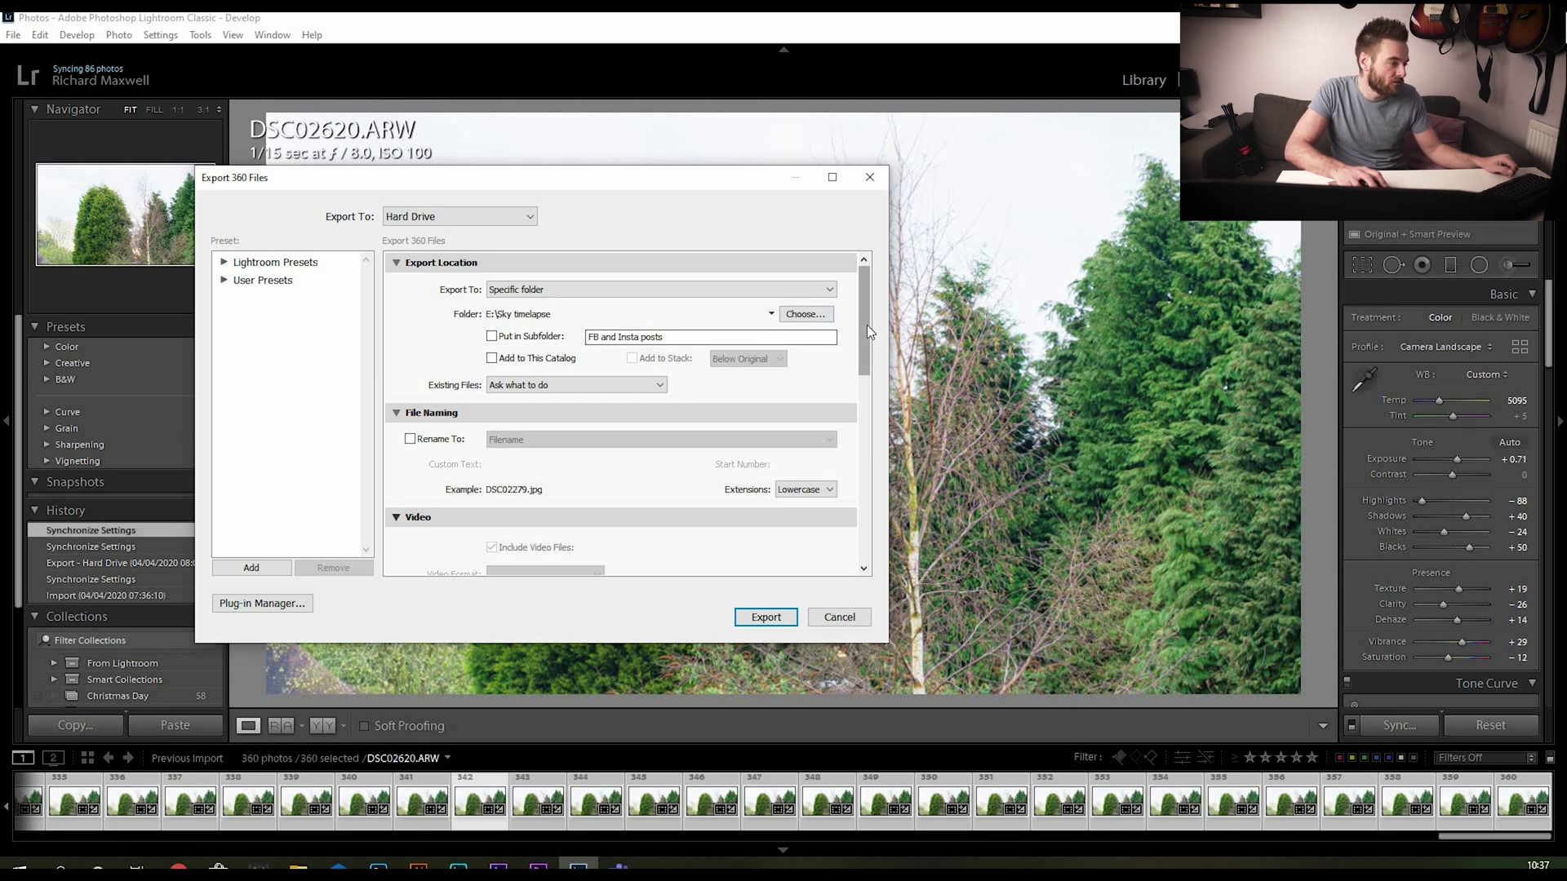
{"action": "left_click_drag", "start_coordinate": [867, 325], "coordinate": [860, 389]}
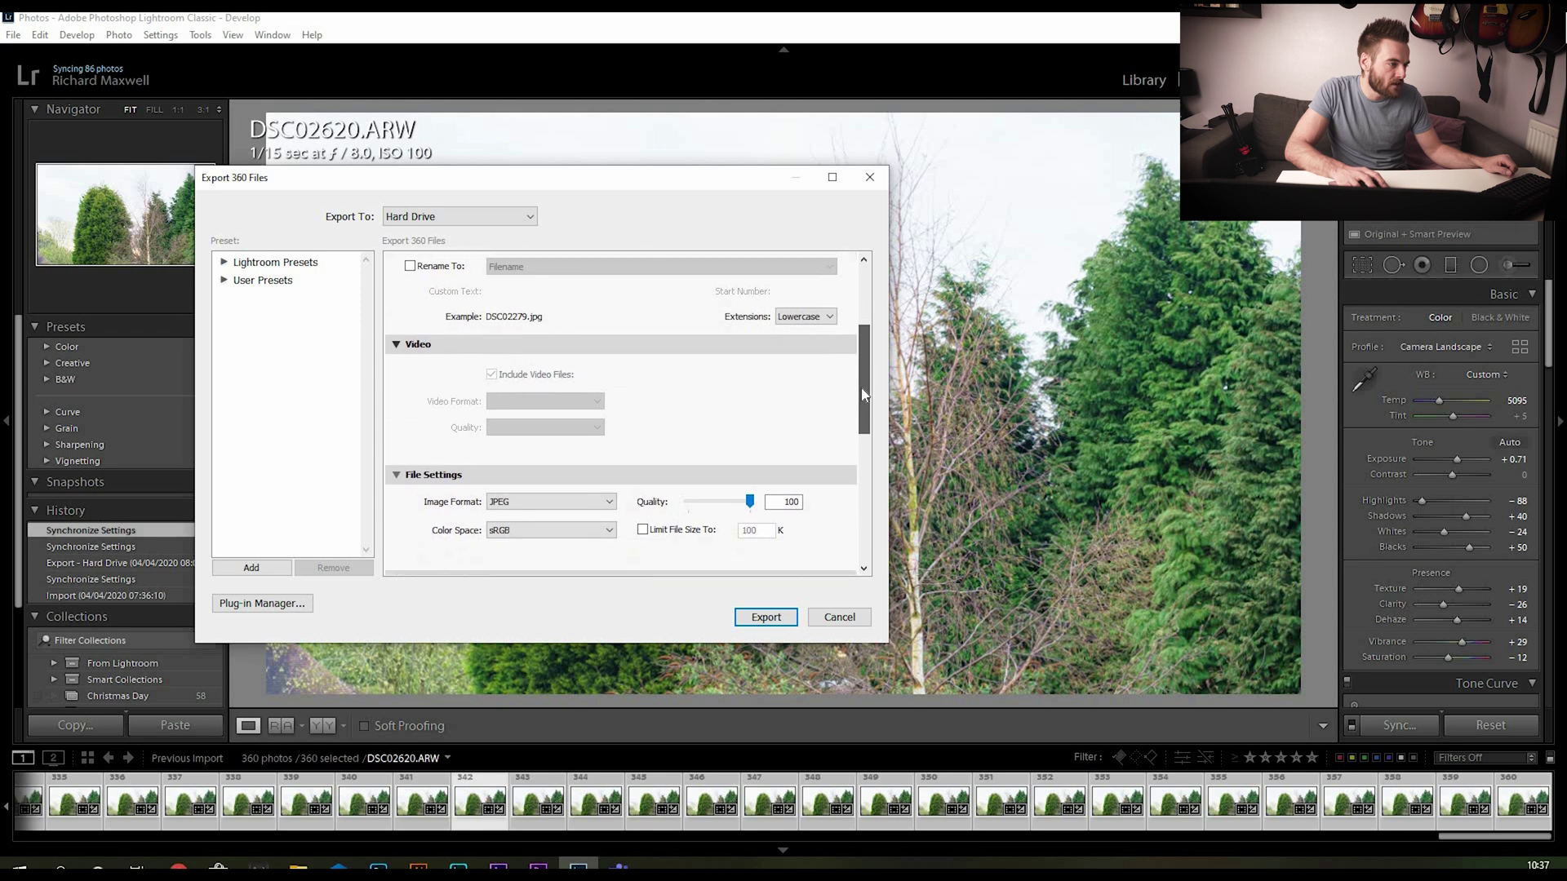
{"action": "scroll", "coordinate": [860, 388], "scroll_direction": "down", "scroll_amount": 1}
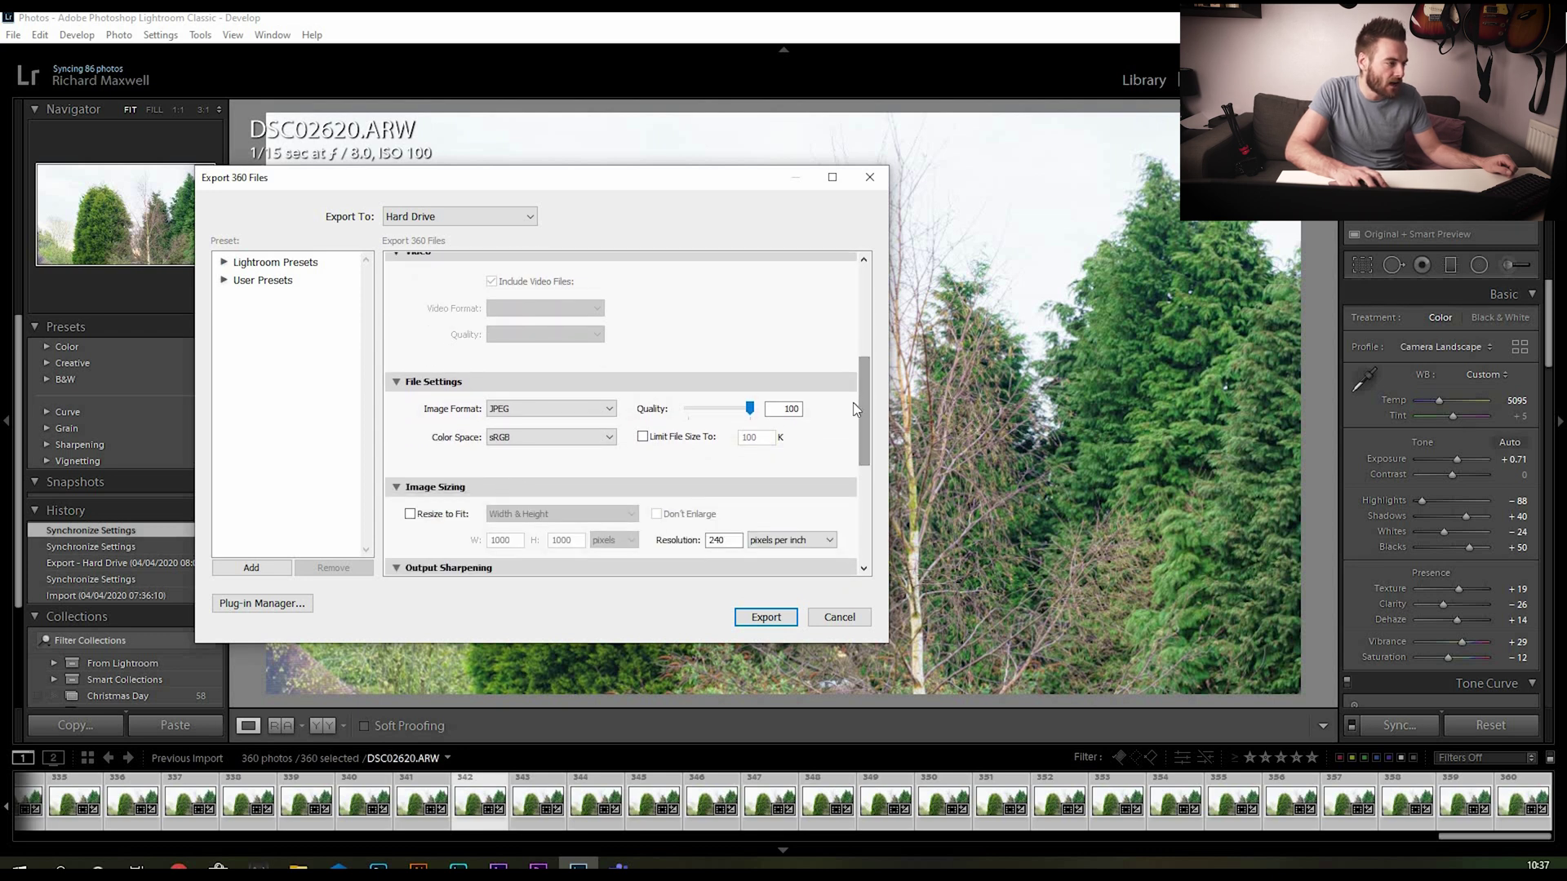
{"action": "left_click_drag", "start_coordinate": [865, 403], "coordinate": [830, 516]}
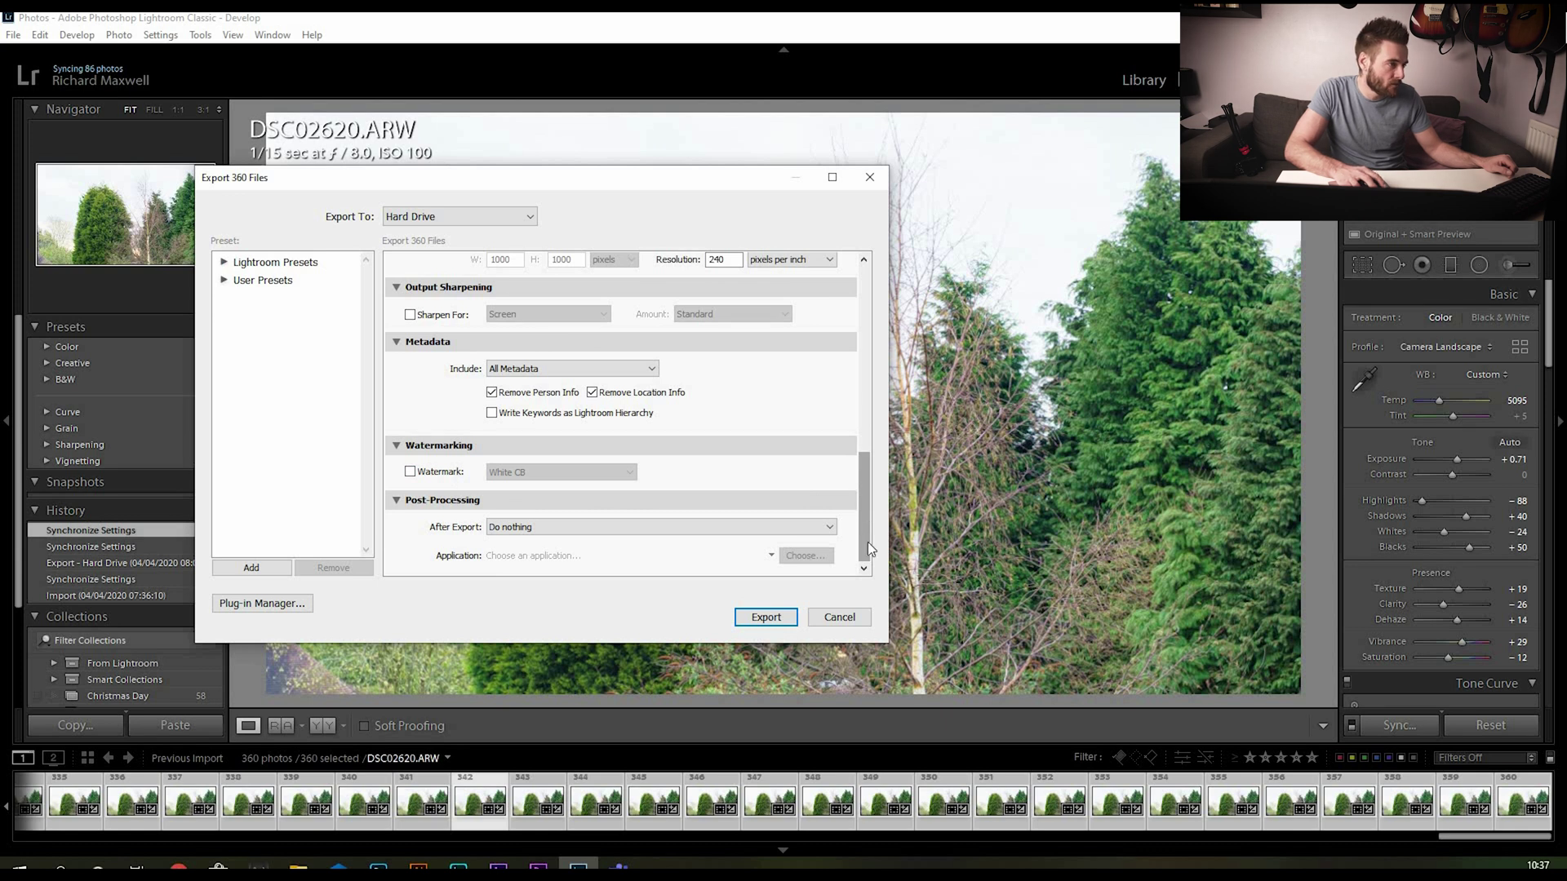
{"action": "left_click_drag", "start_coordinate": [873, 541], "coordinate": [846, 349]}
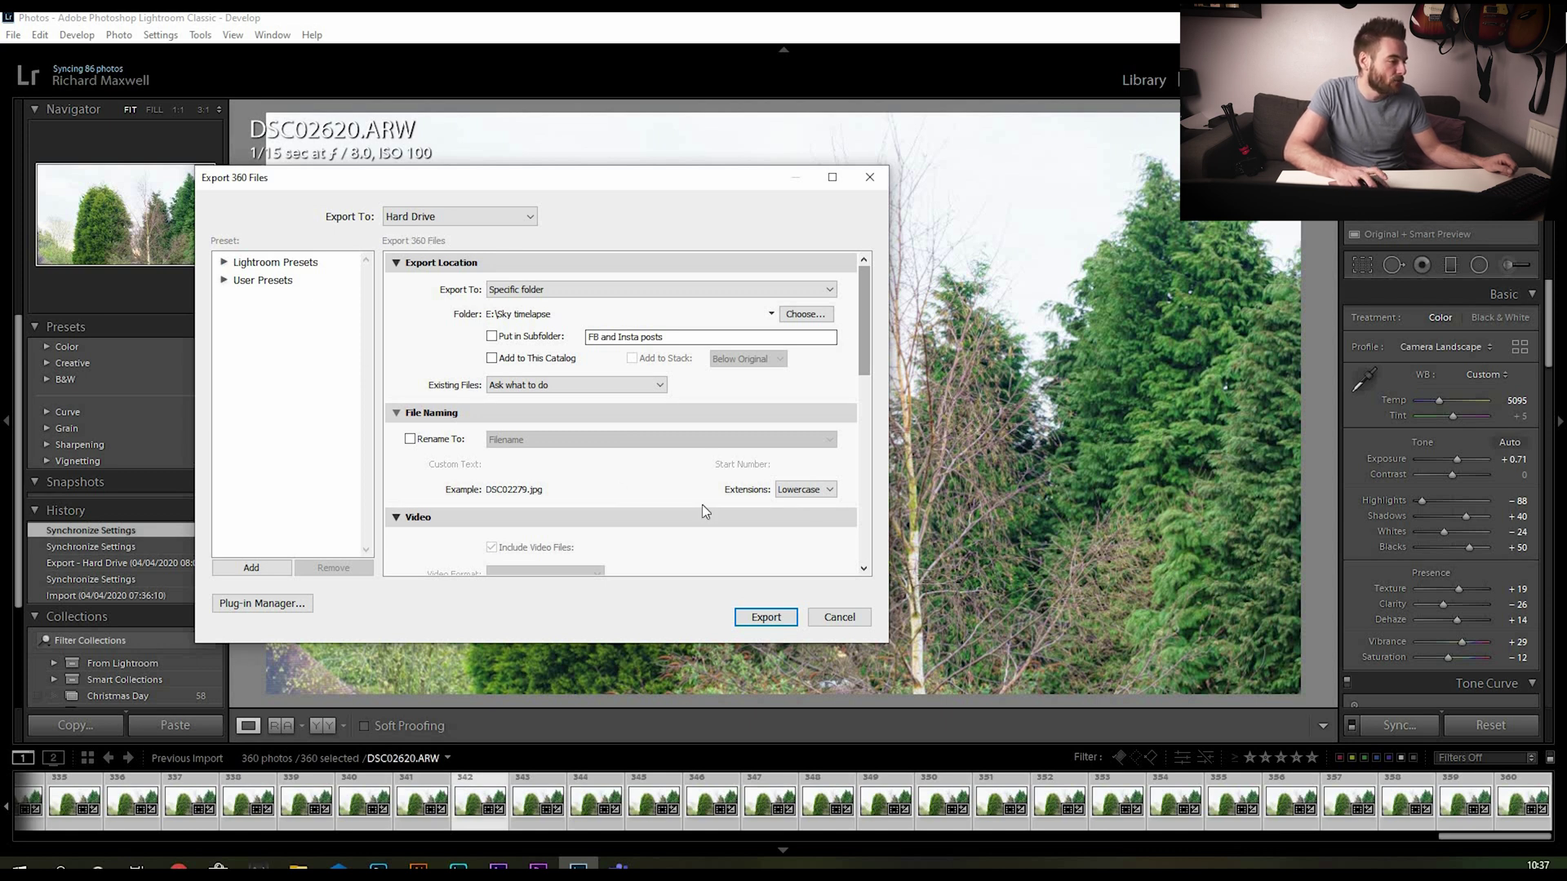
{"action": "scroll", "coordinate": [739, 510], "scroll_direction": "down", "scroll_amount": 10}
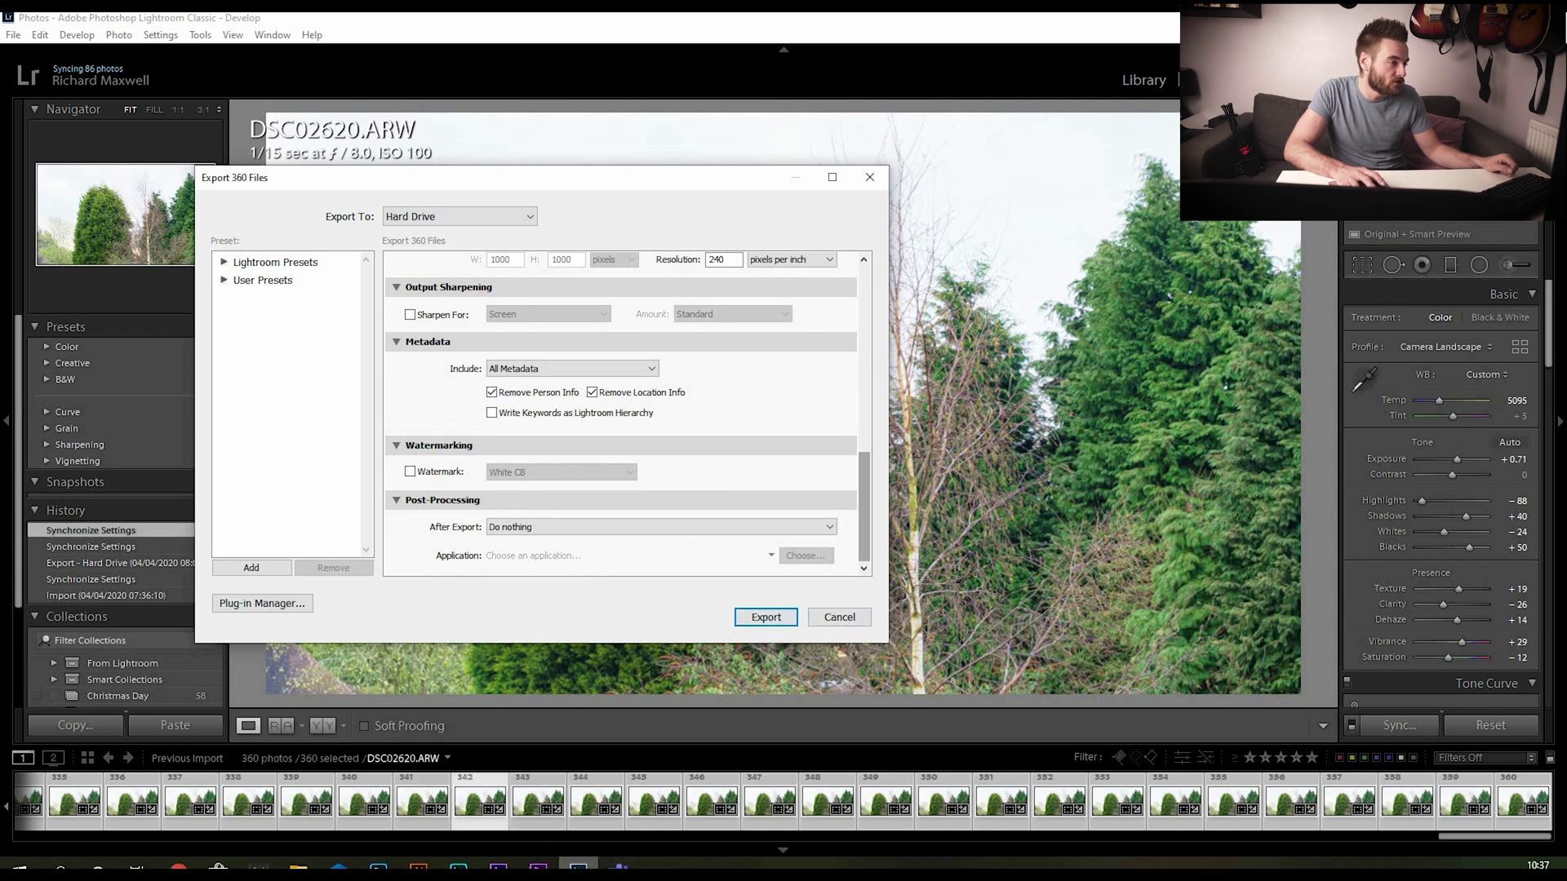
{"action": "left_click", "coordinate": [538, 867]}
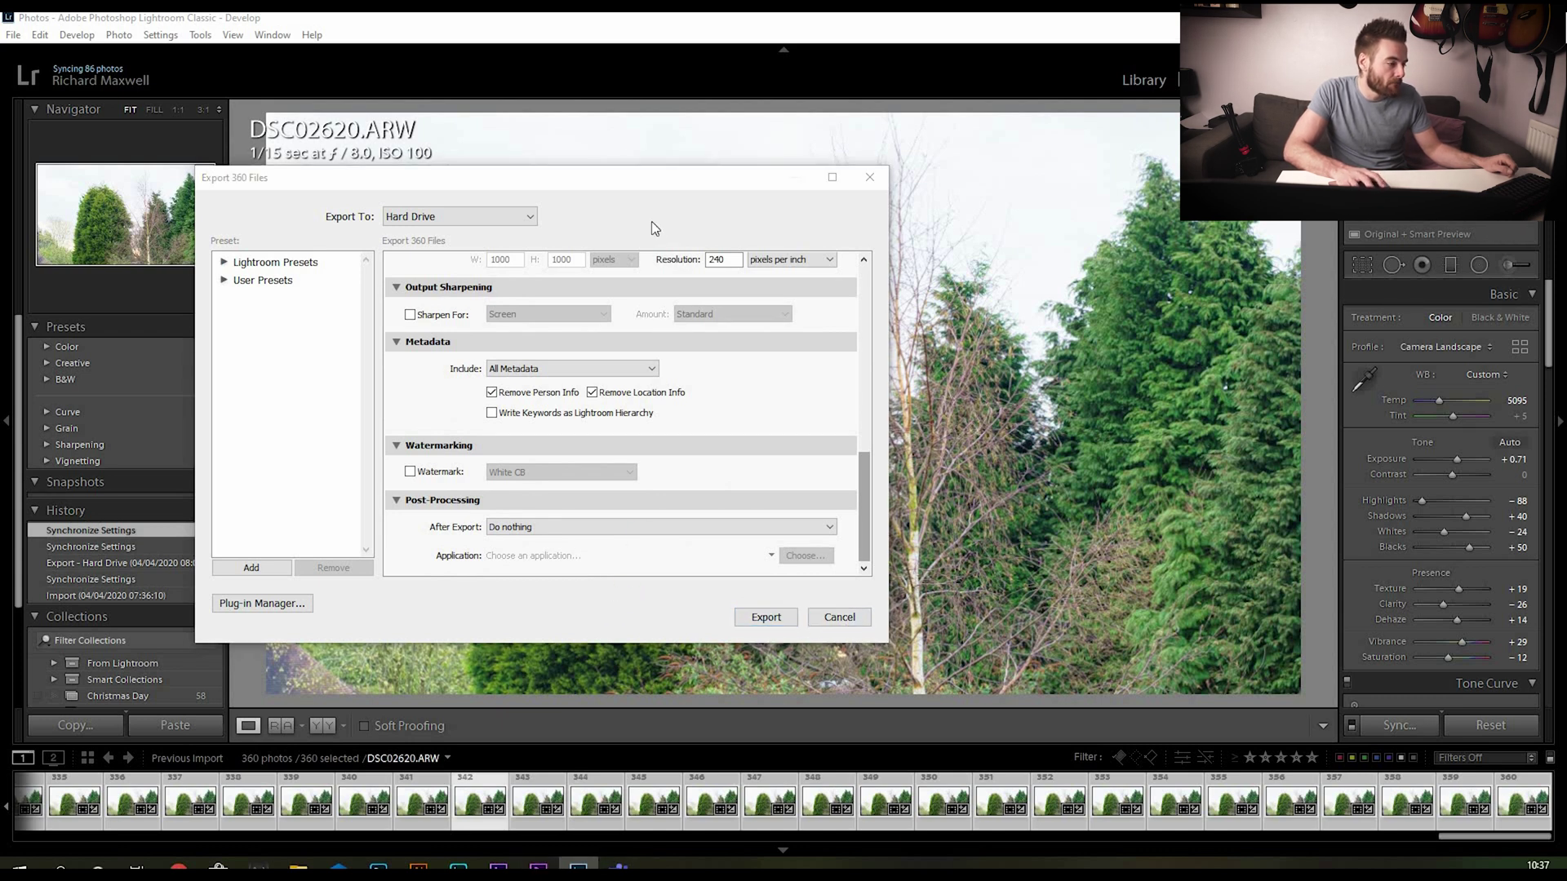
{"action": "left_click", "coordinate": [881, 627]}
Create a new Premiere project named 'Tree timelapse1' instead of overwriting, and silence the audio warning.
{"action": "key", "text": "Escape"}
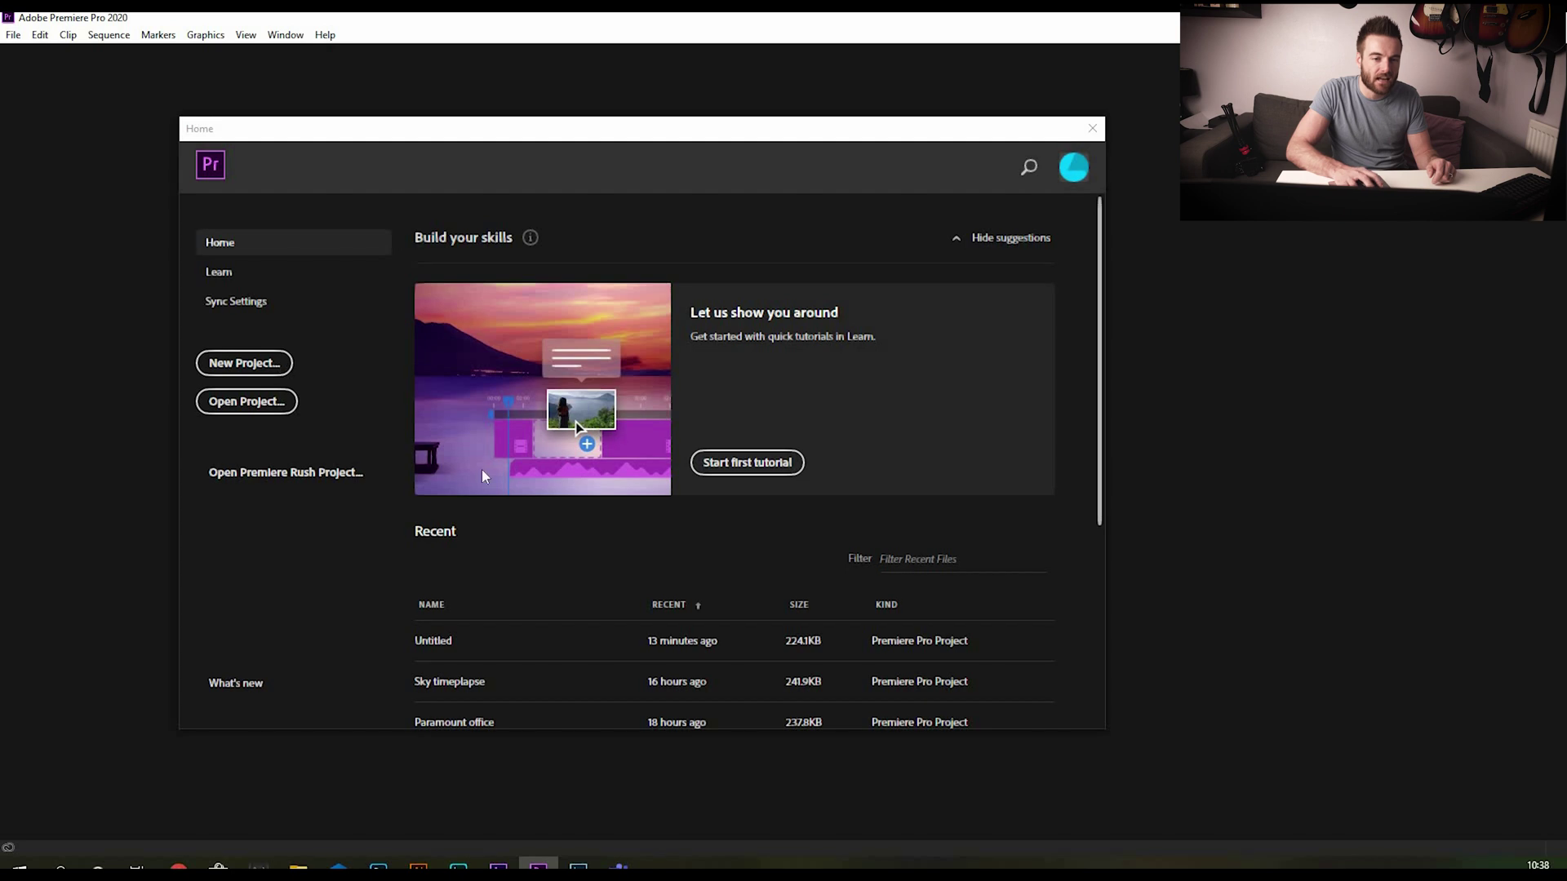
{"action": "key", "text": "ctrl+alt+n"}
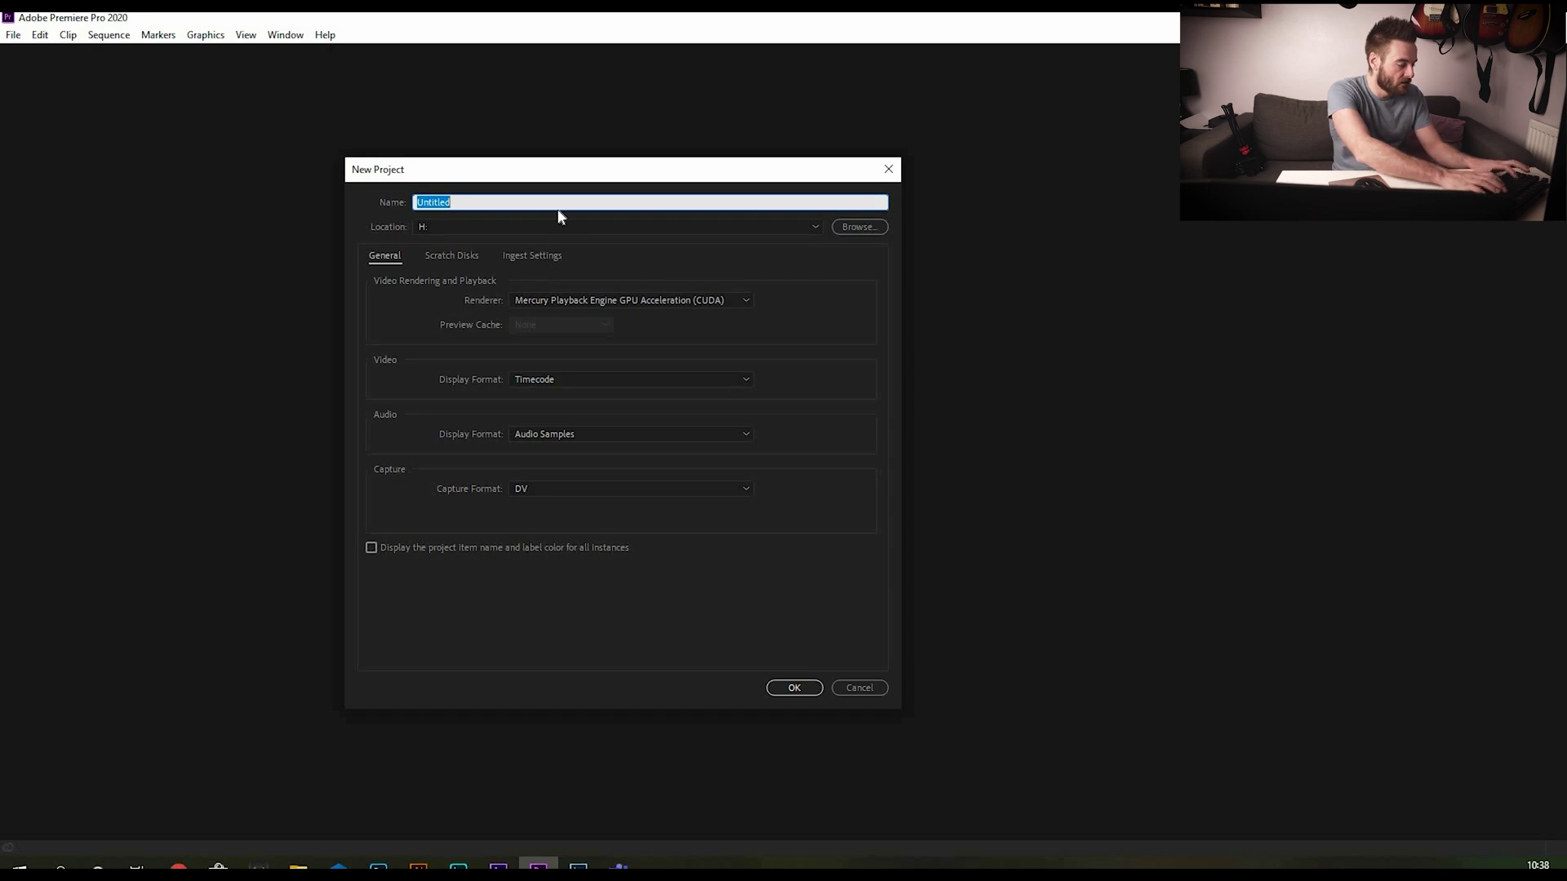
{"action": "type", "text": "Tree timelaps"}
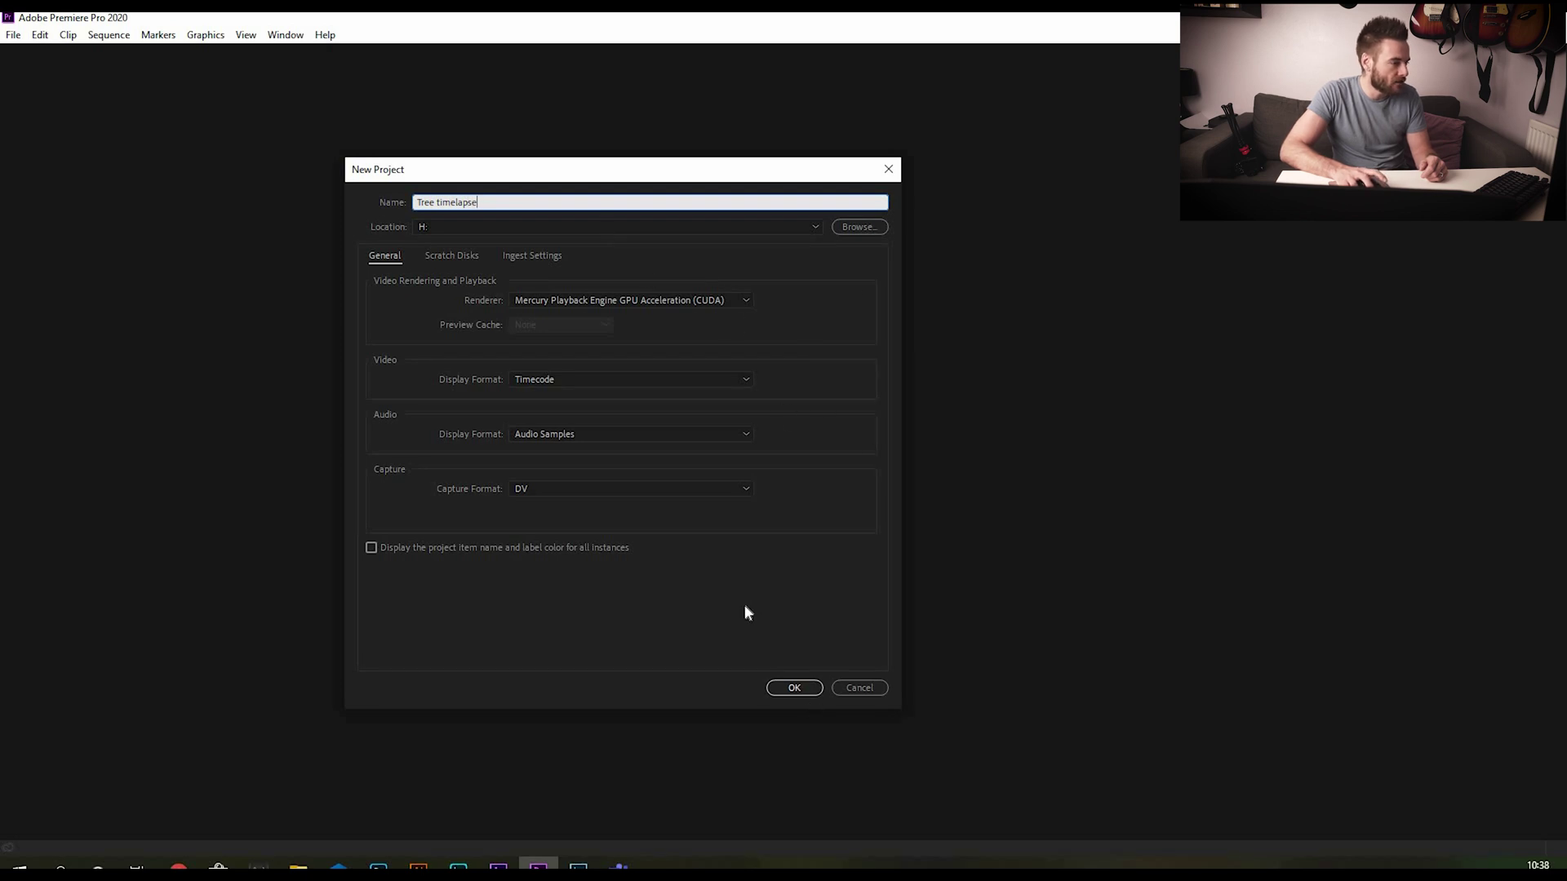
{"action": "left_click", "coordinate": [793, 690]}
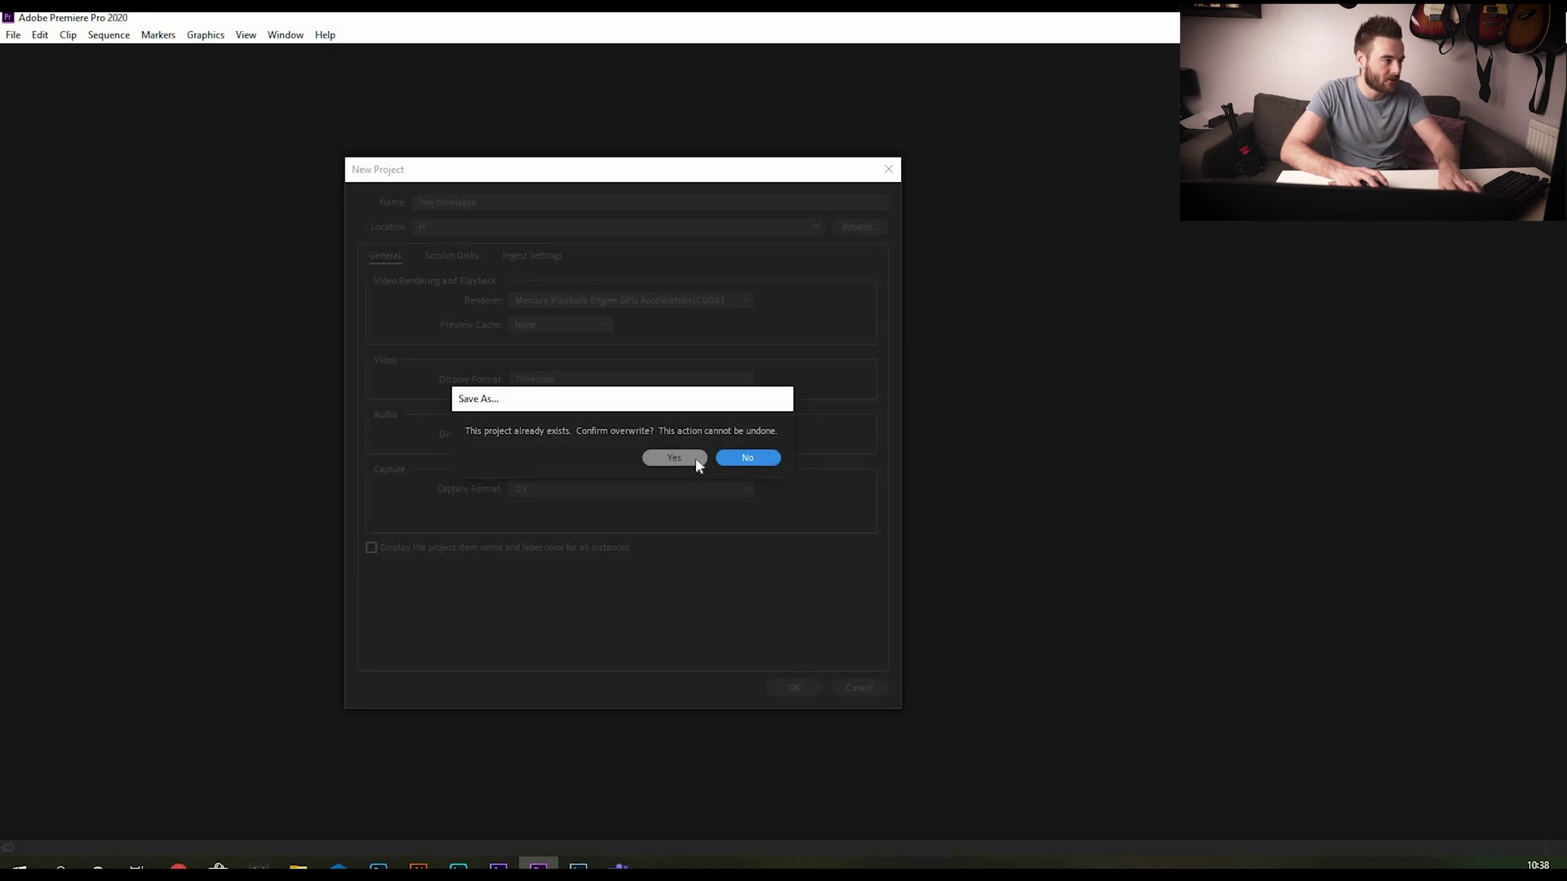
{"action": "left_click", "coordinate": [738, 457]}
{"action": "type", "text": "1"}
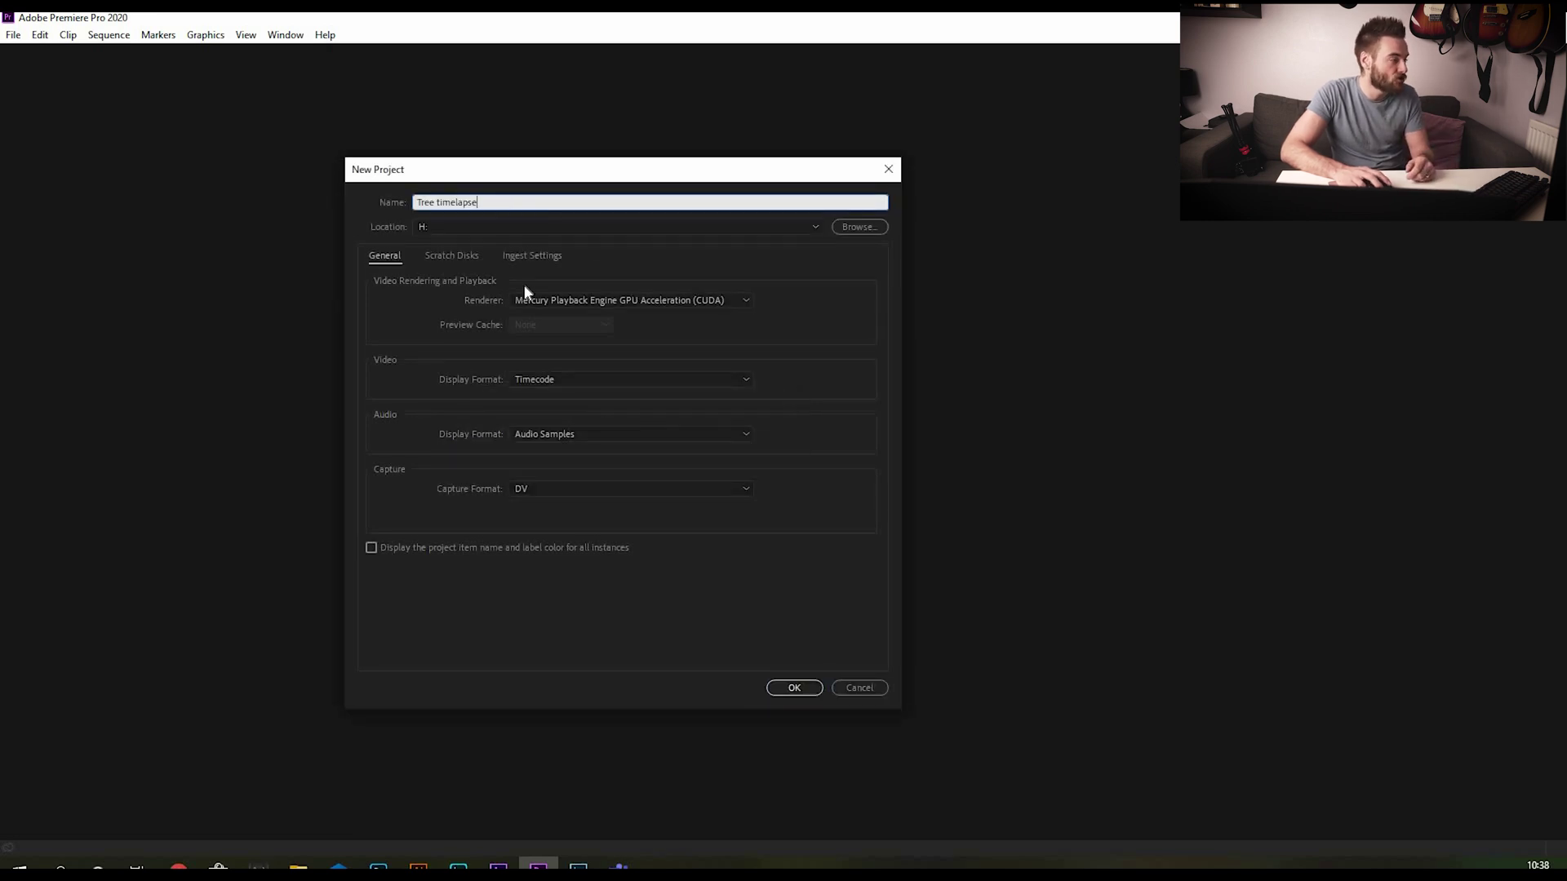
{"action": "left_click", "coordinate": [782, 689]}
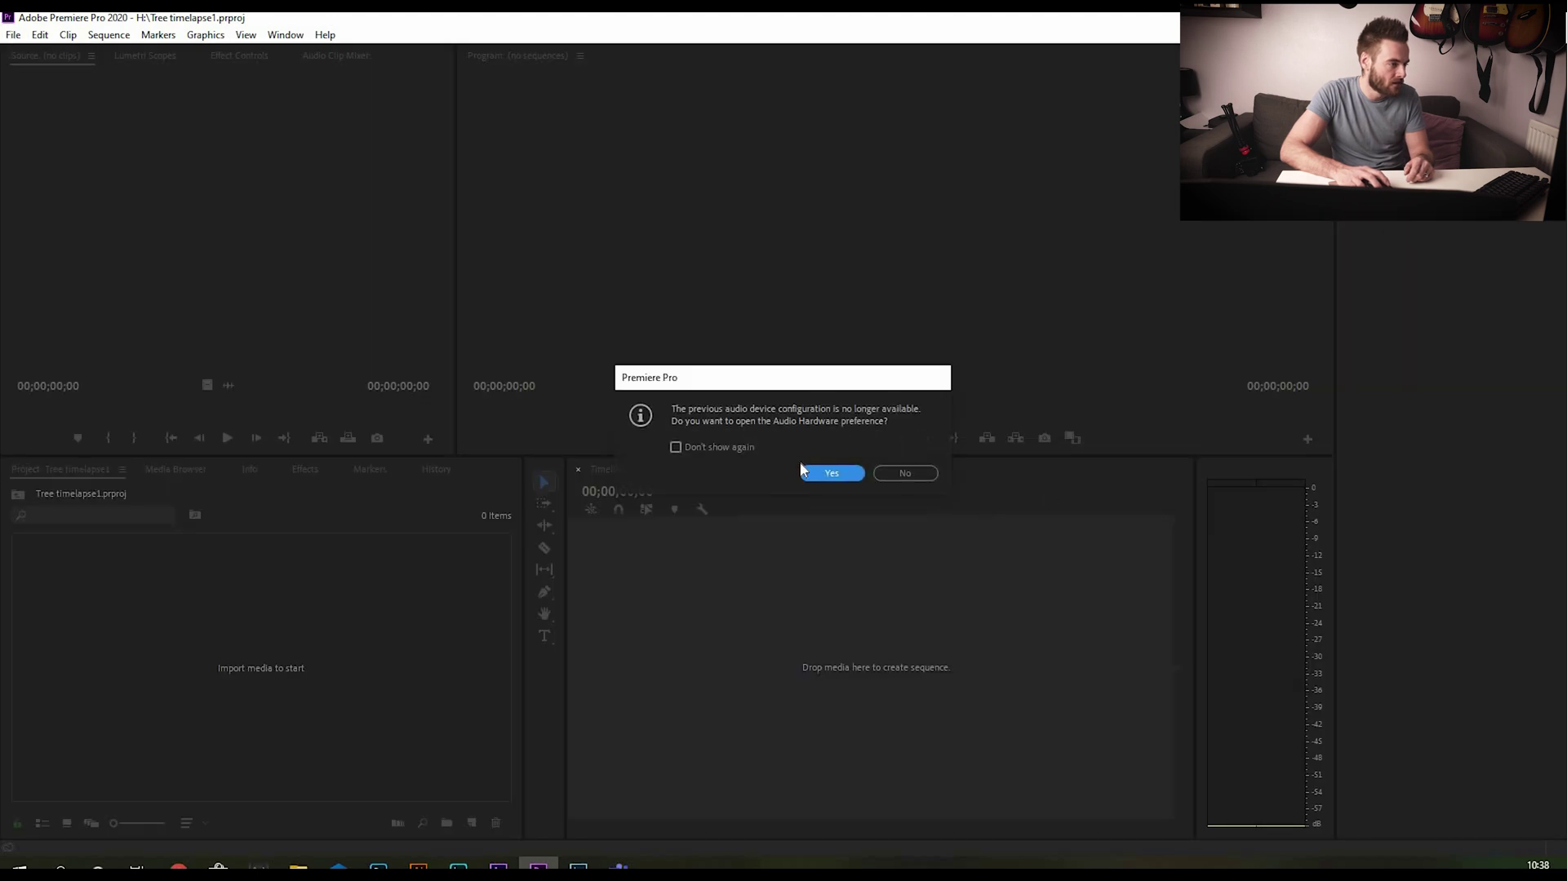
{"action": "left_click", "coordinate": [717, 449]}
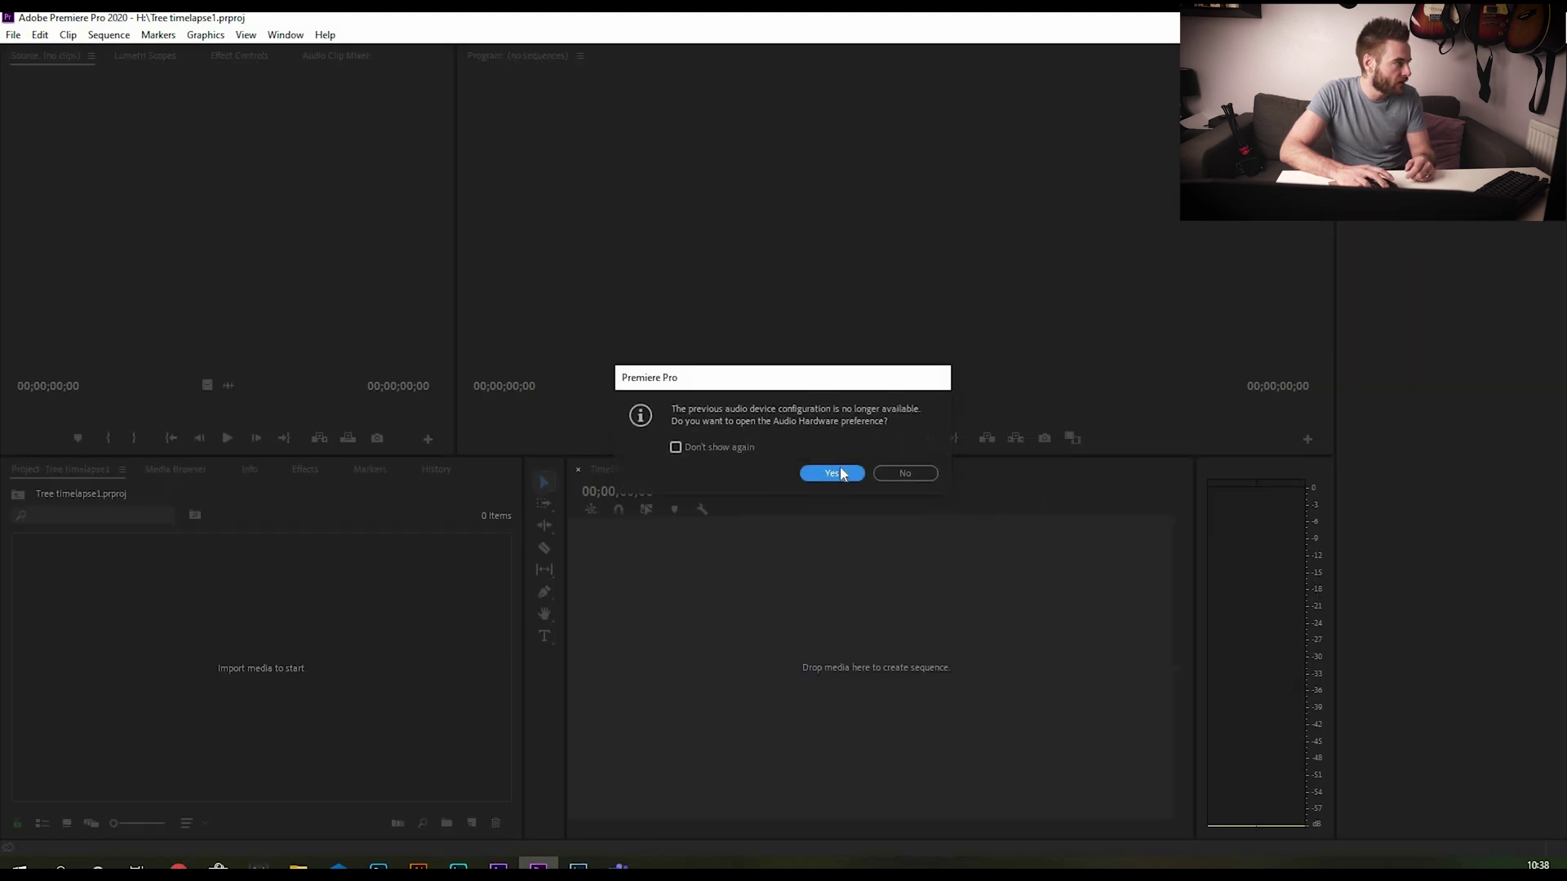
Decline the audio hardware preferences prompt and close the File menu unused.
{"action": "left_click", "coordinate": [898, 474]}
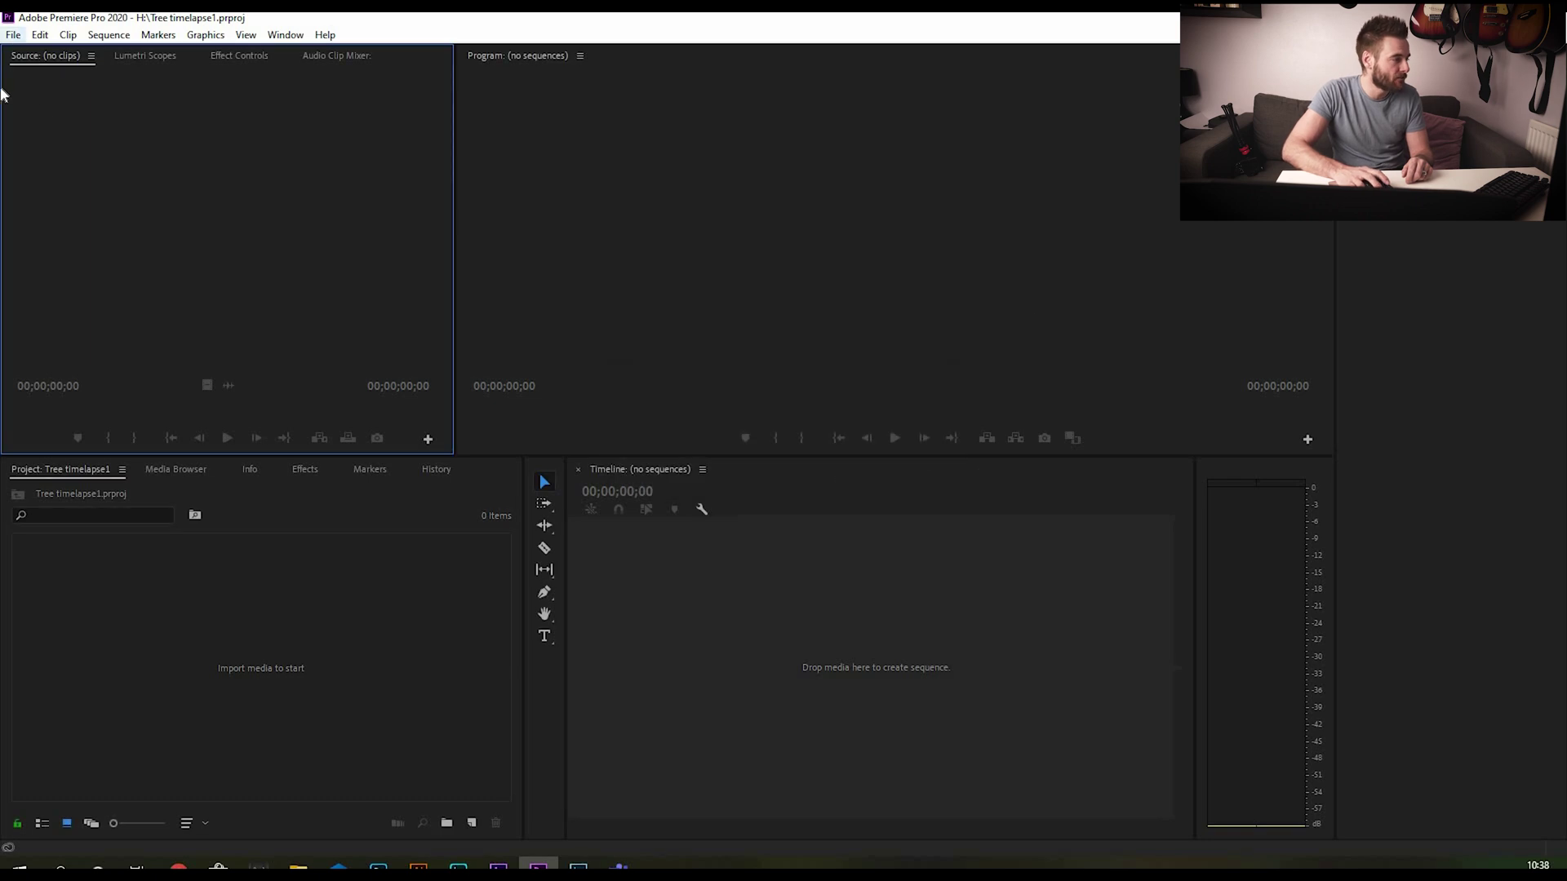
{"action": "left_click", "coordinate": [13, 34]}
{"action": "mouse_move", "coordinate": [22, 112]}
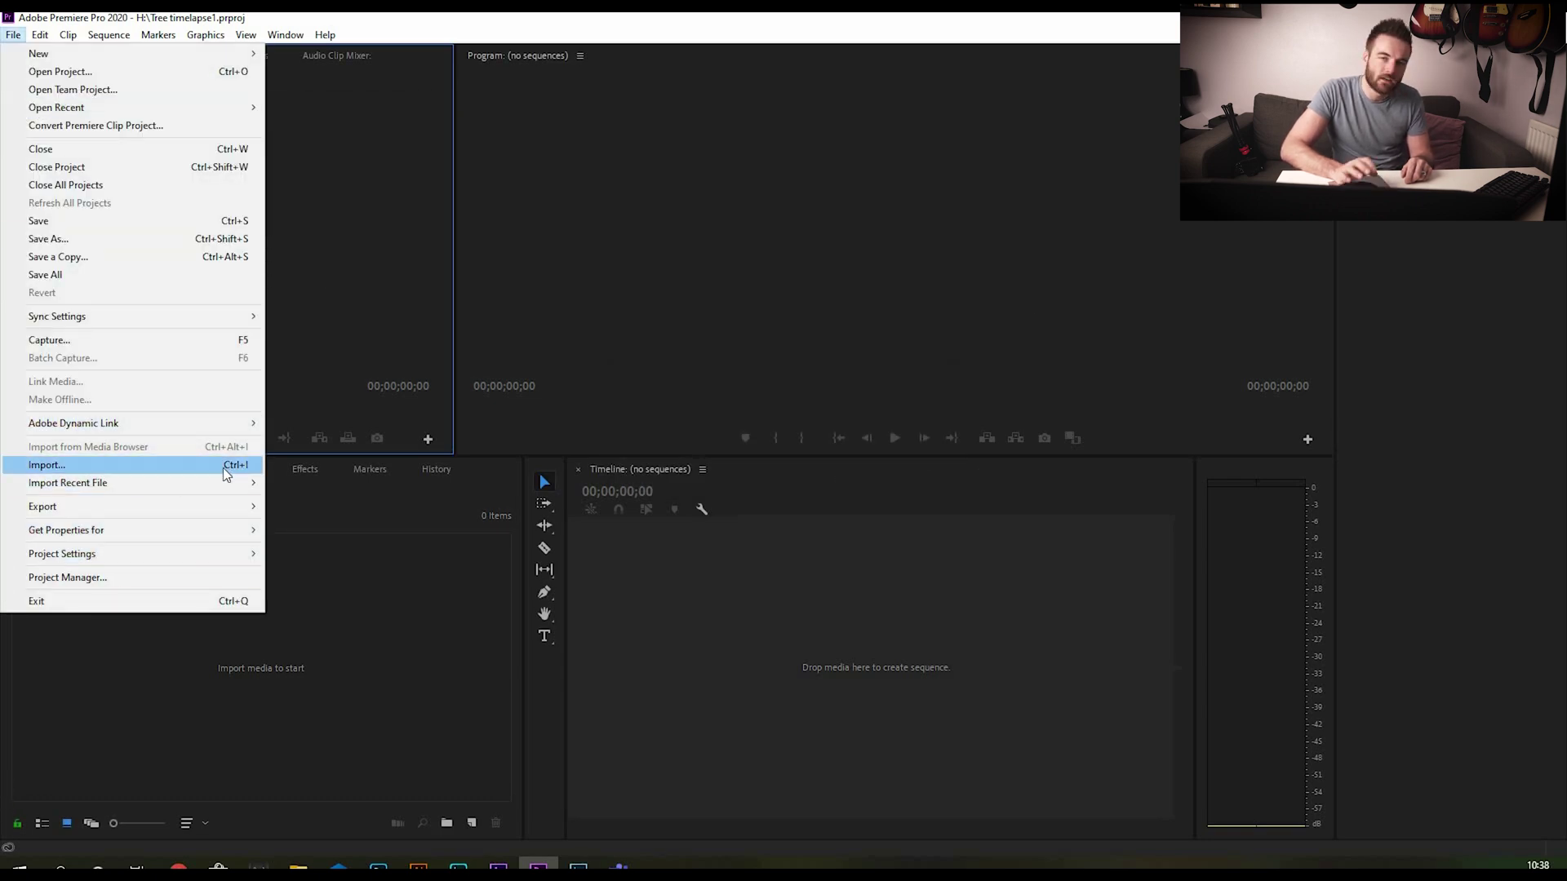
{"action": "left_click", "coordinate": [460, 75]}
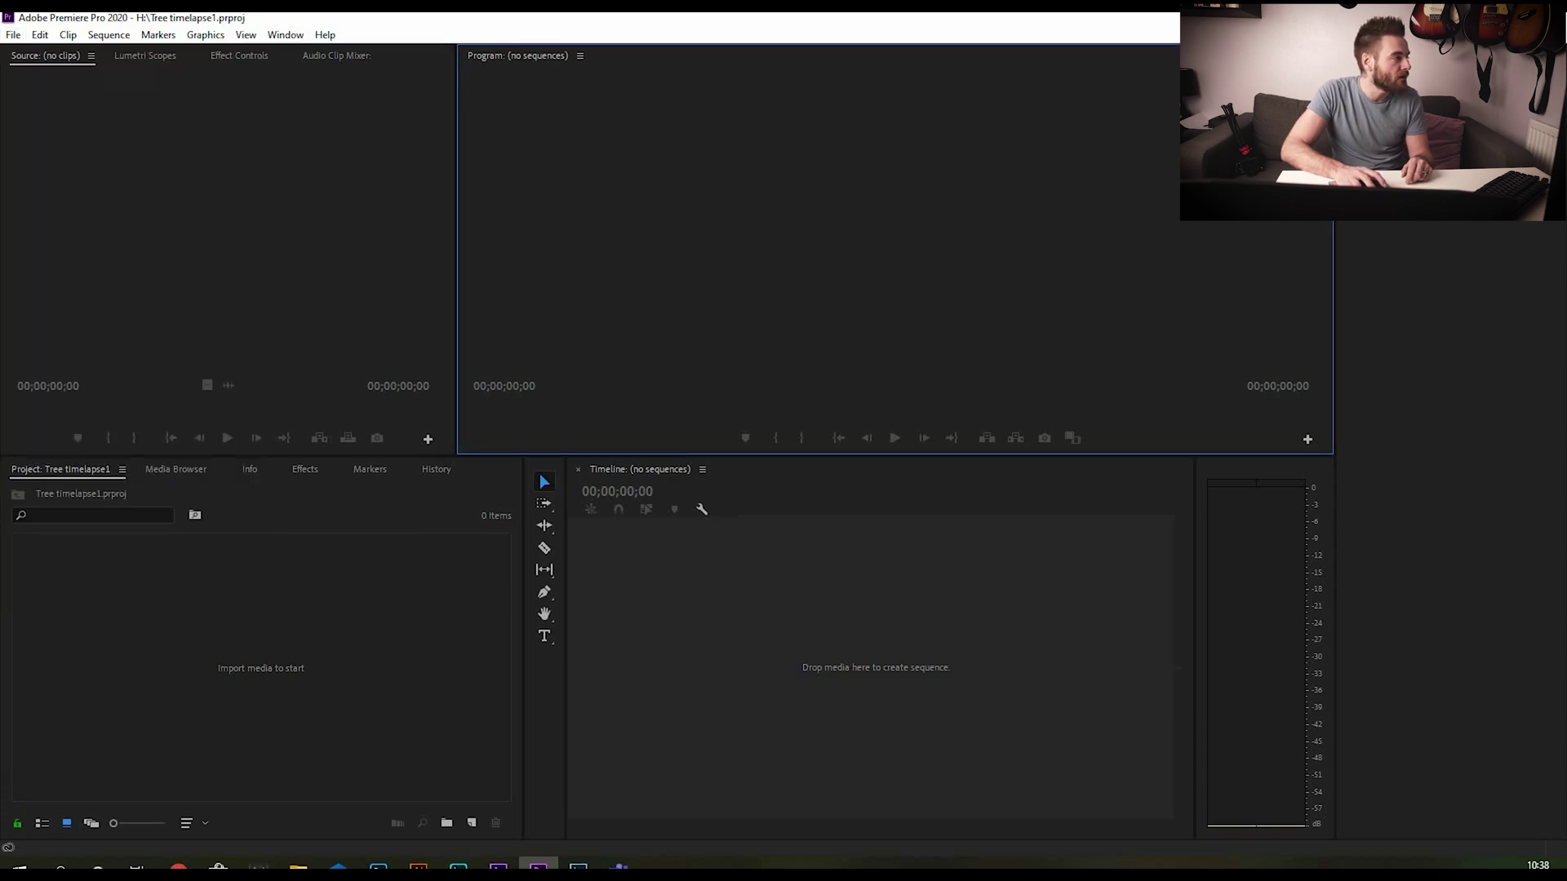
Import the frames starting at DSC02279.jpg as a single image-sequence clip.
{"action": "left_click", "coordinate": [14, 34]}
{"action": "key", "text": "Return"}
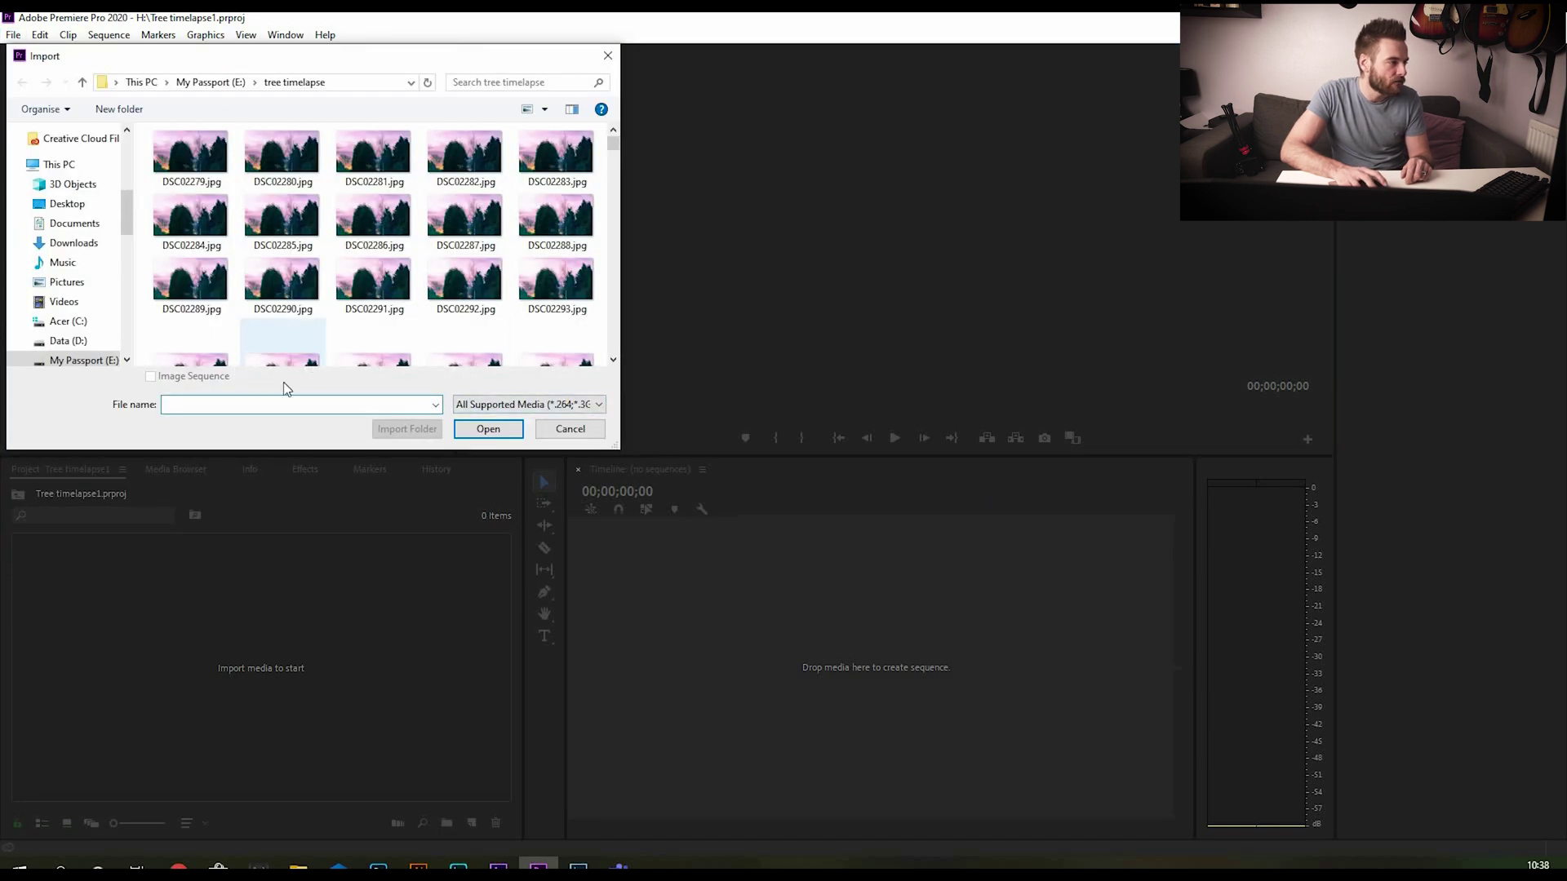
{"action": "left_click", "coordinate": [204, 164]}
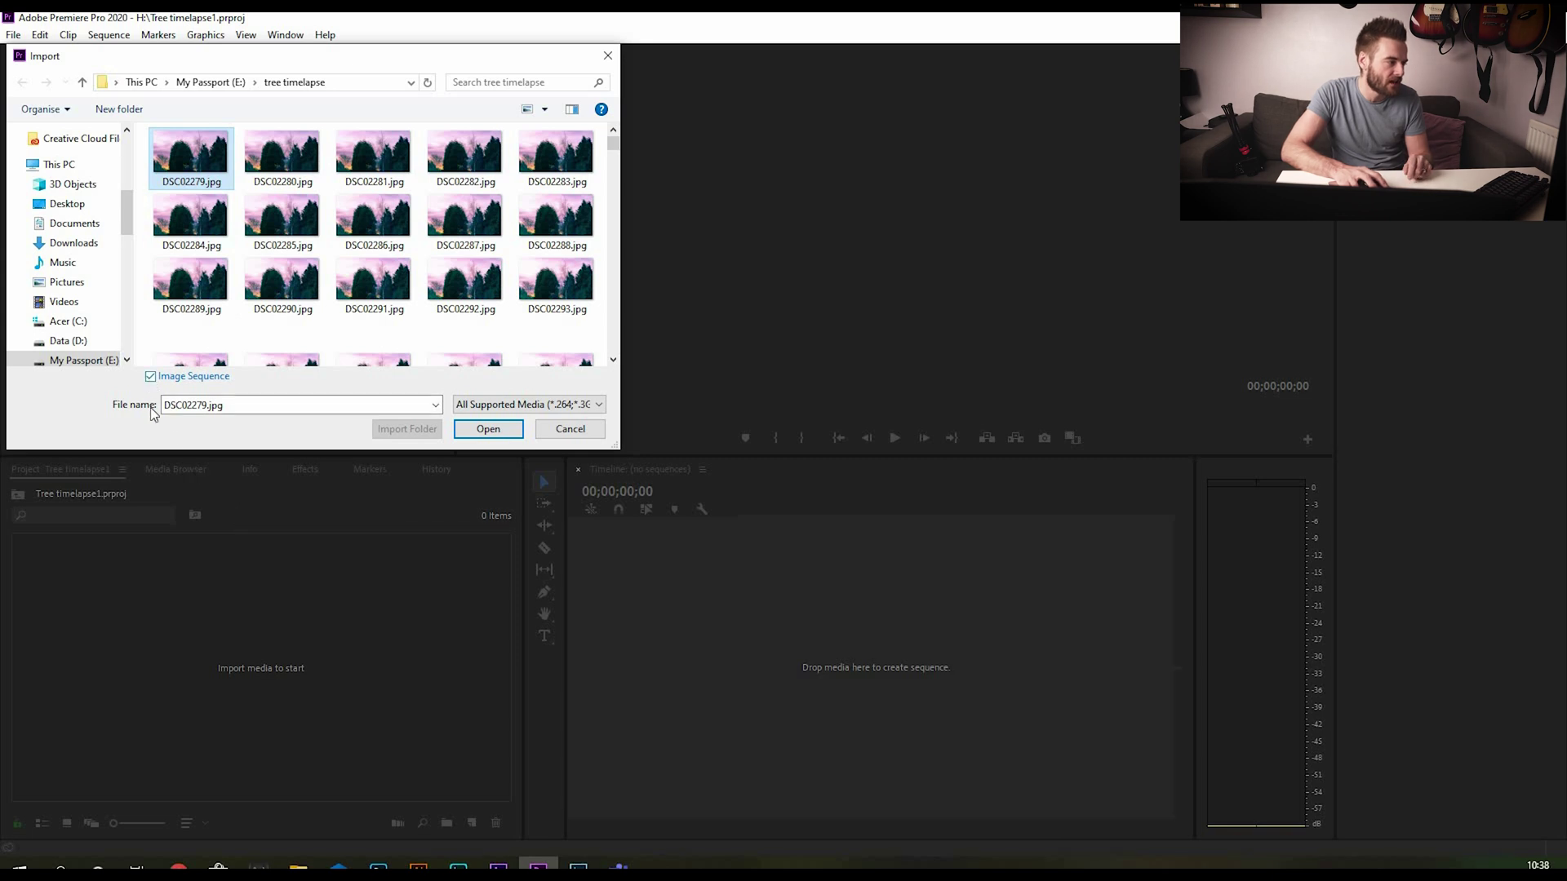
{"action": "left_click", "coordinate": [151, 378]}
{"action": "left_click", "coordinate": [151, 378]}
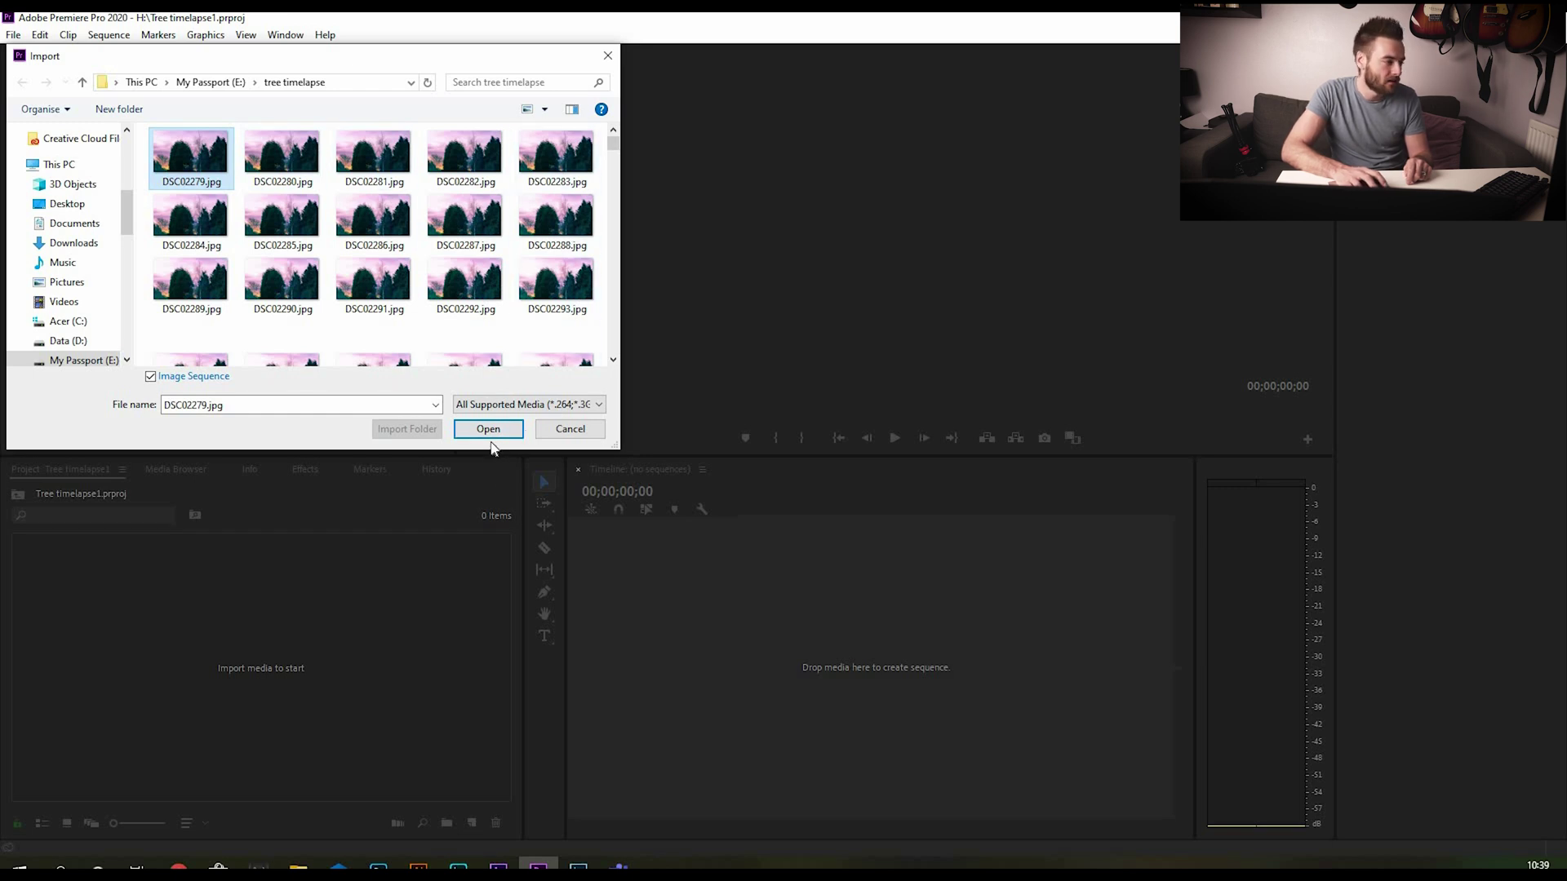
{"action": "left_click", "coordinate": [493, 437]}
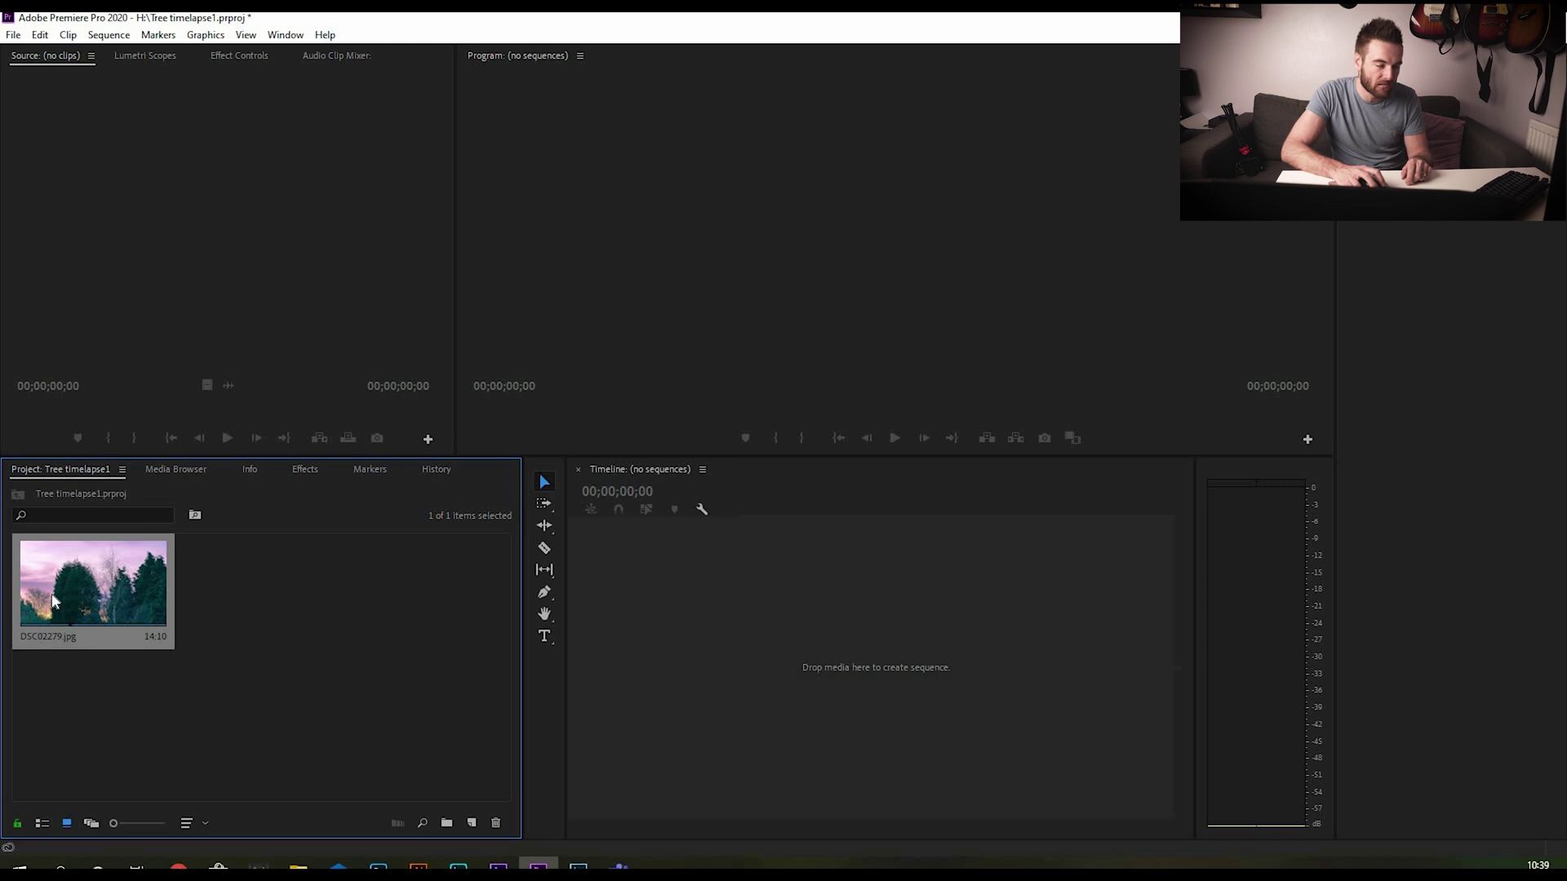
Build a new sequence from the DSC02279 clip and preview its playback.
{"action": "left_click_drag", "start_coordinate": [54, 585], "coordinate": [666, 671]}
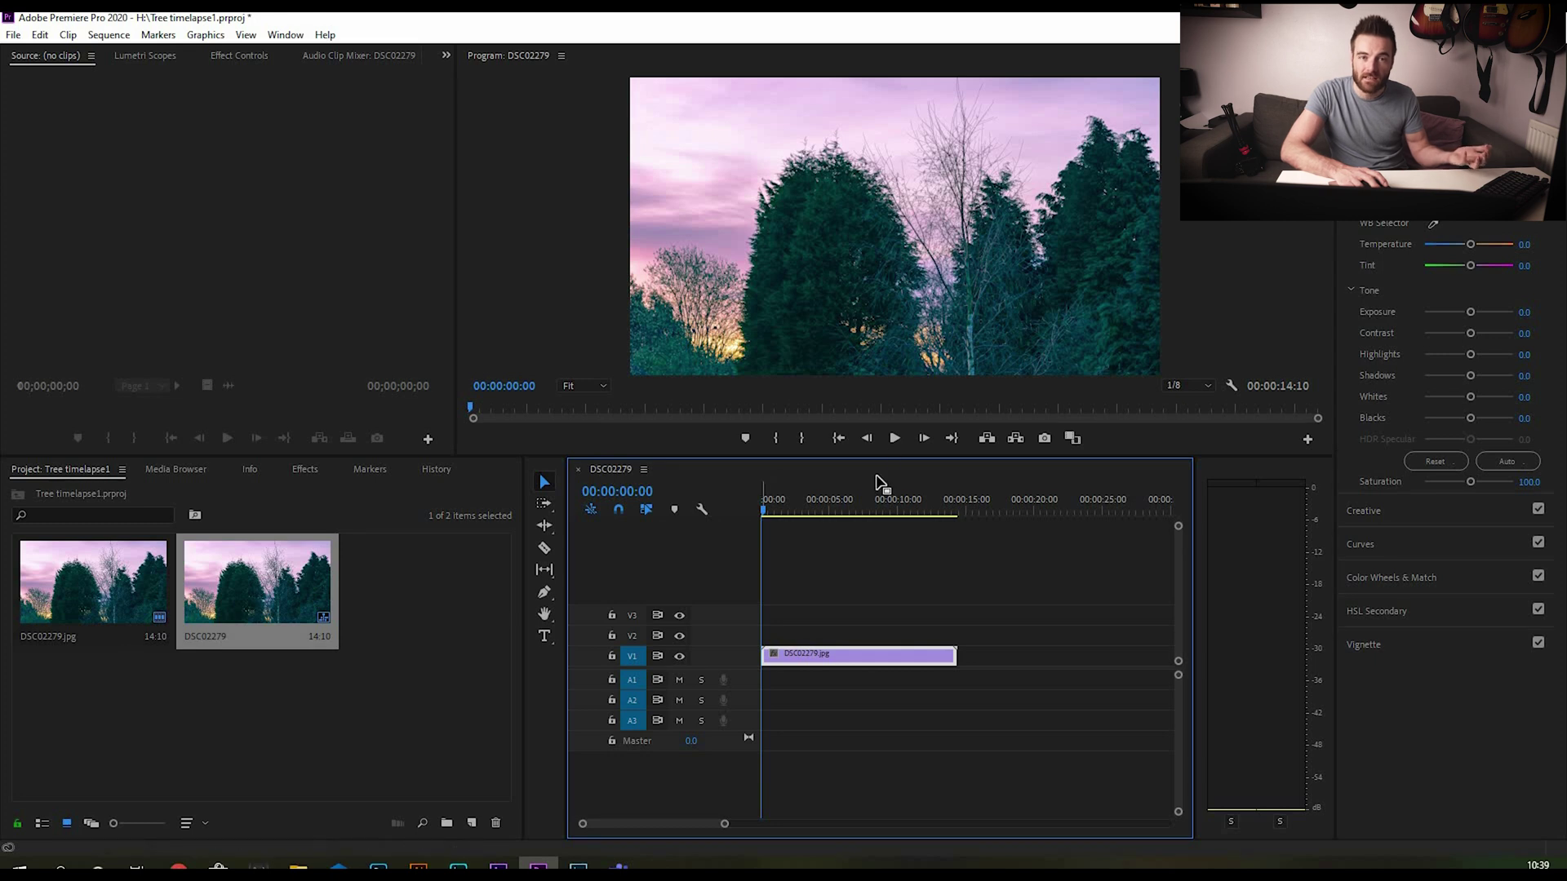
{"action": "left_click", "coordinate": [894, 439]}
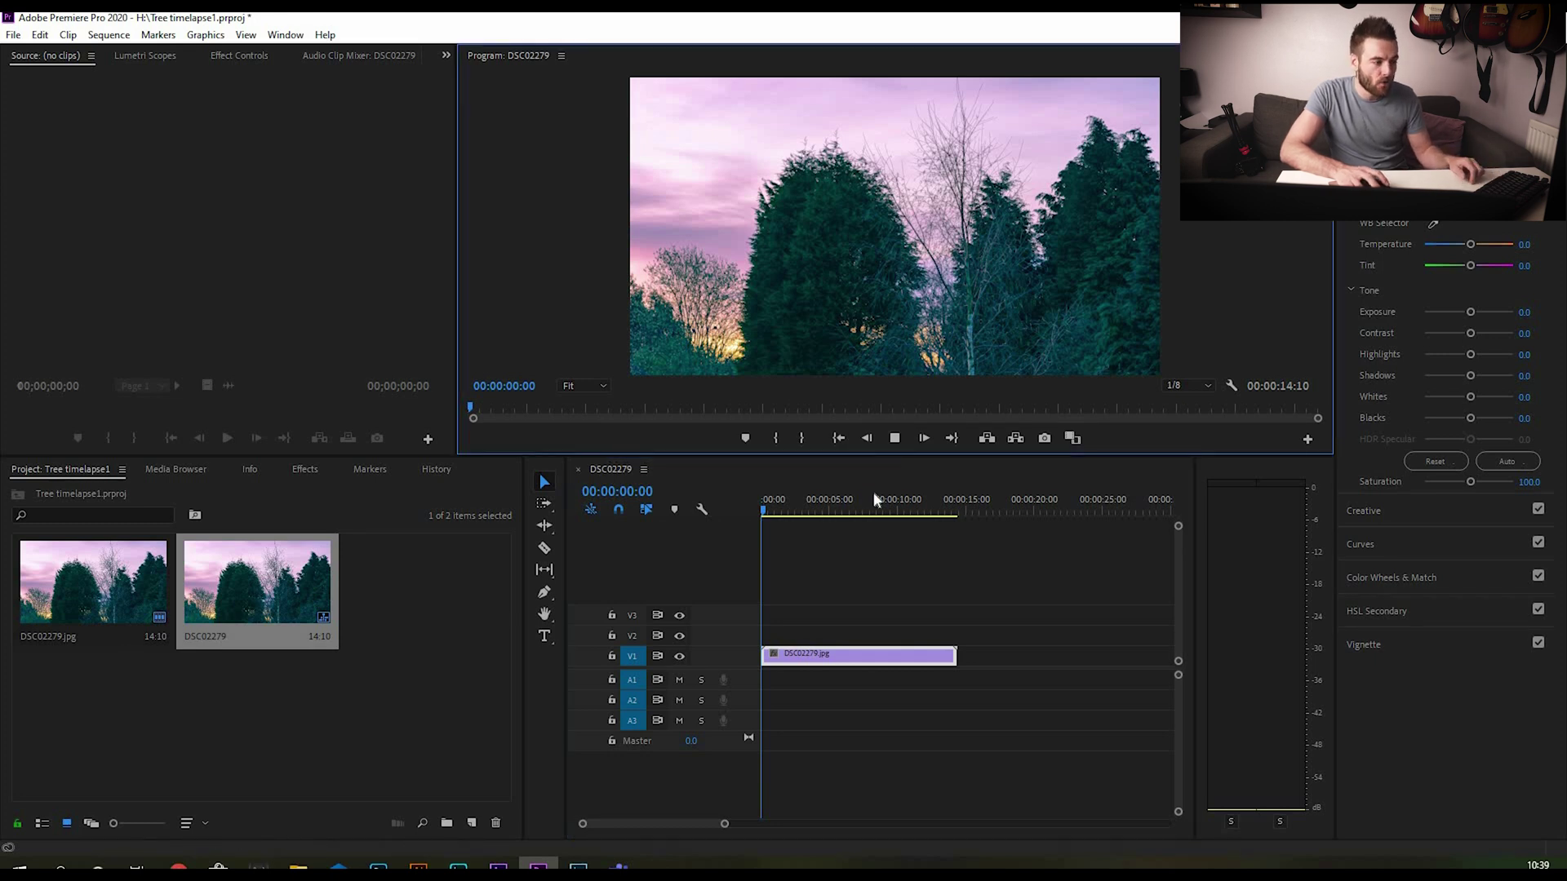
{"action": "key", "text": "space"}
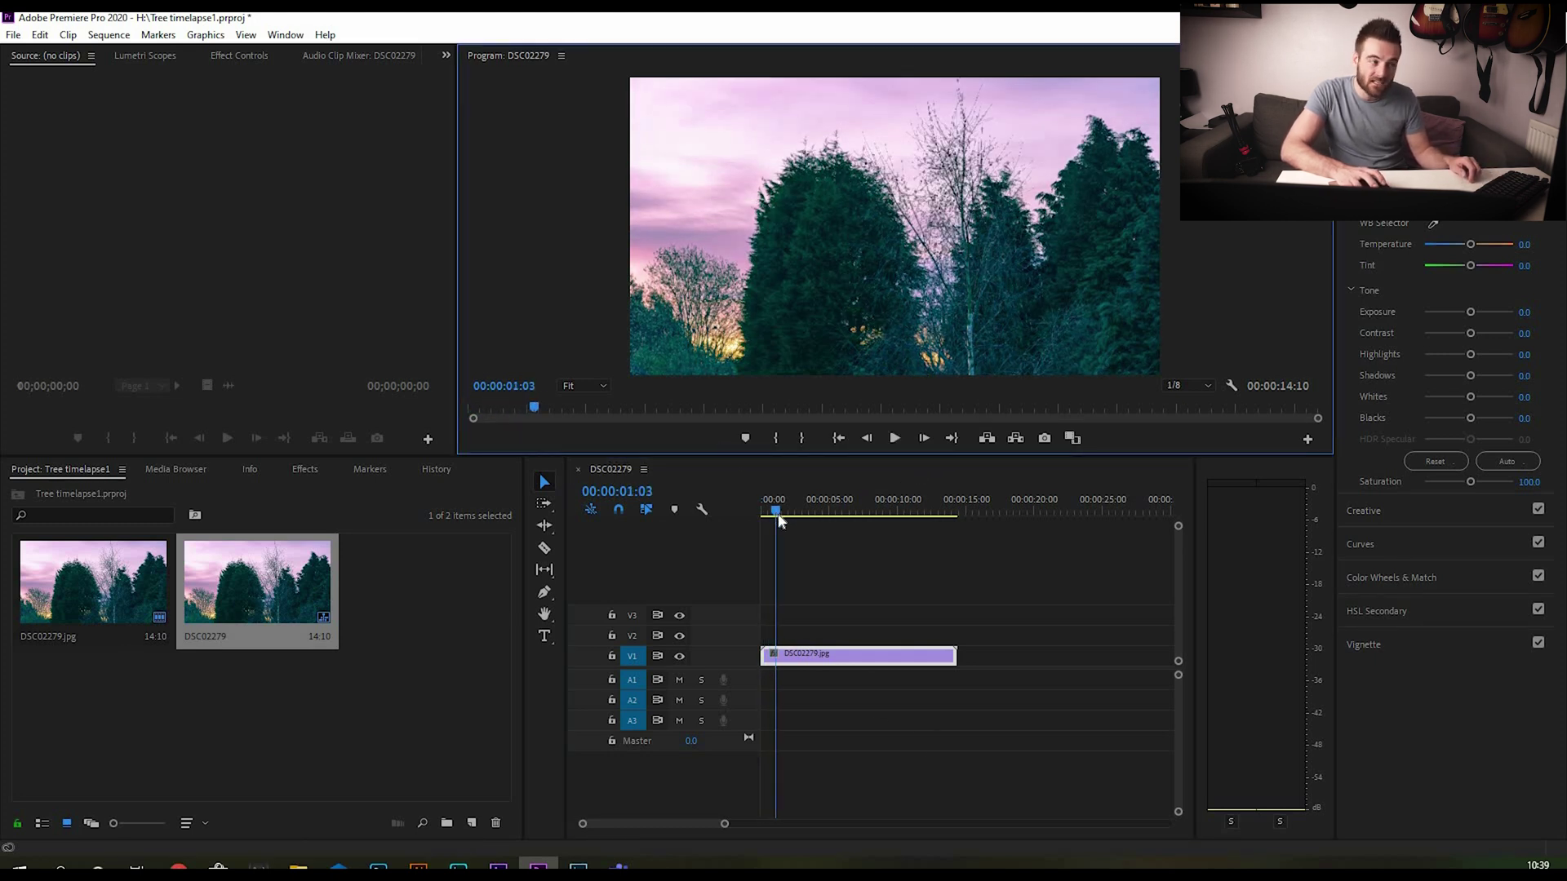
{"action": "left_click", "coordinate": [762, 510]}
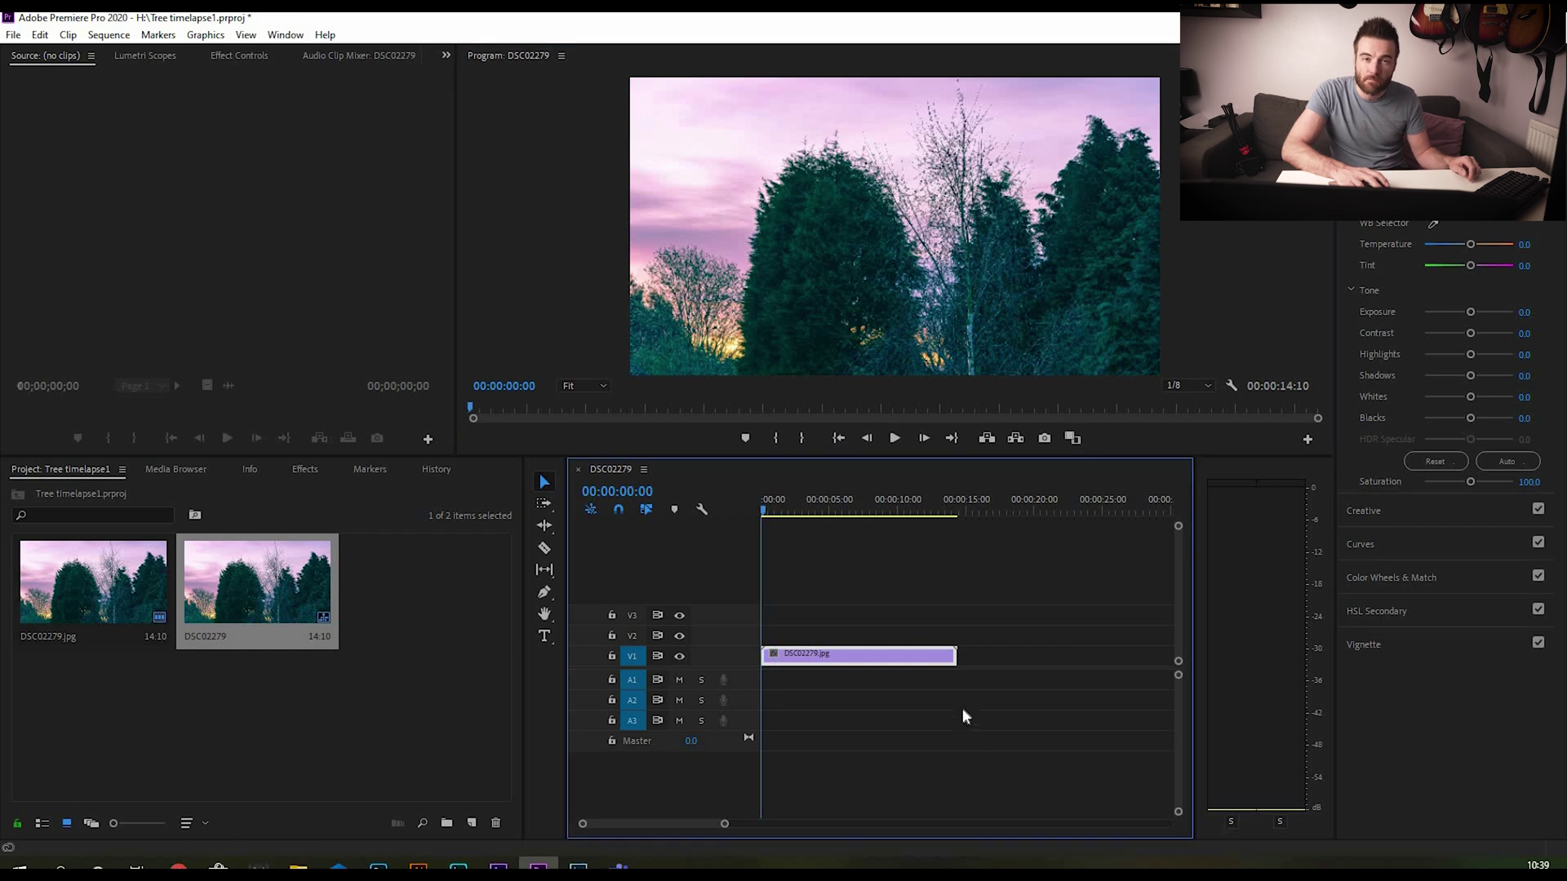
Set the clip speed to 200%, shortening it to 7:05.
{"action": "right_click", "coordinate": [914, 656]}
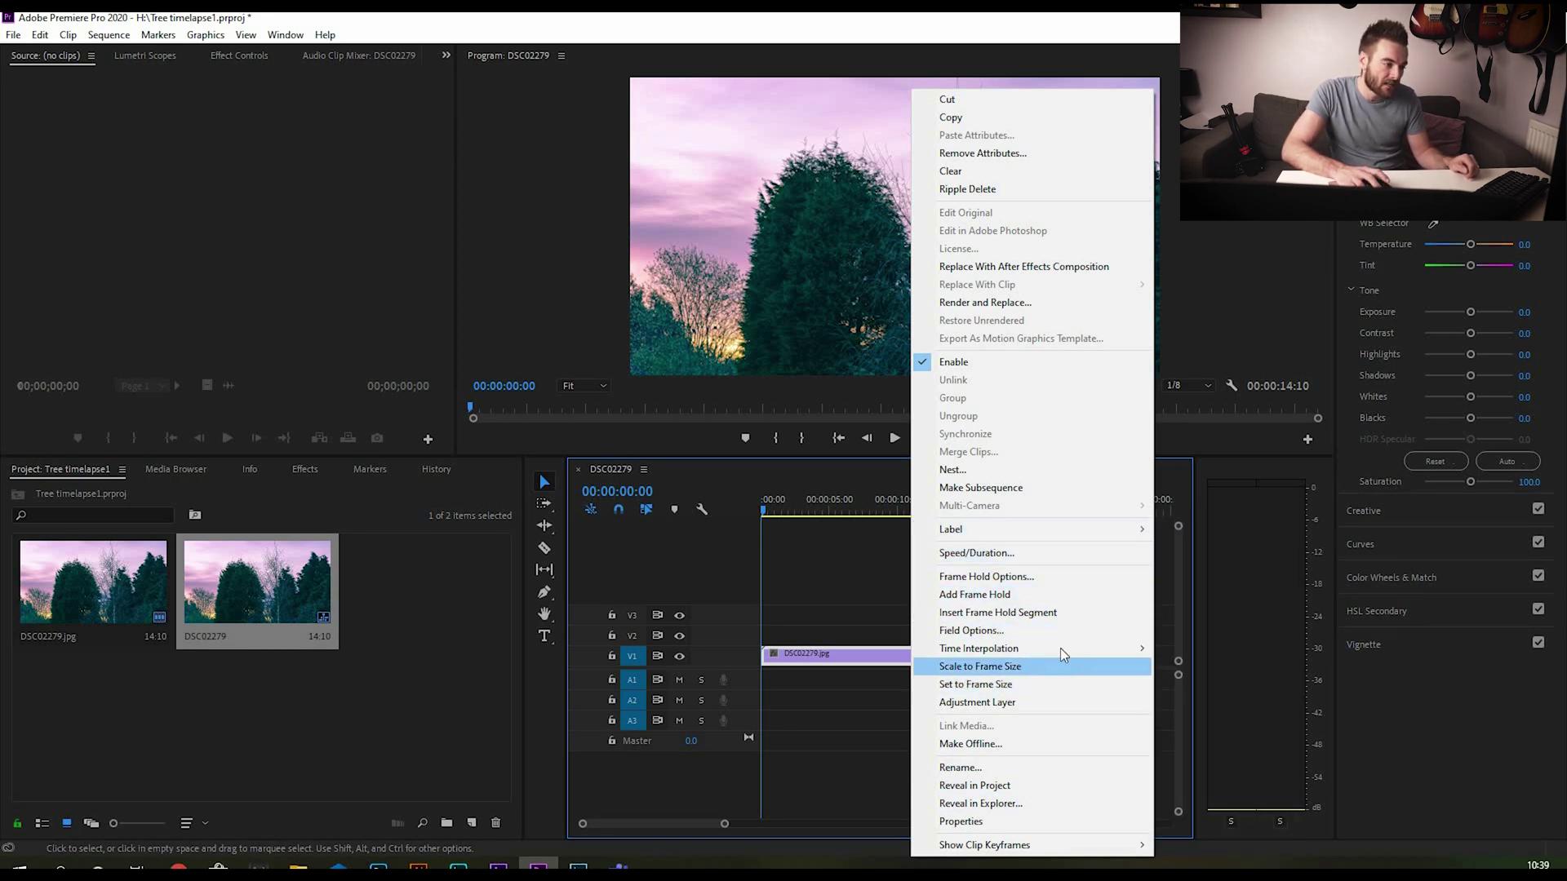
{"action": "left_click", "coordinate": [1039, 560]}
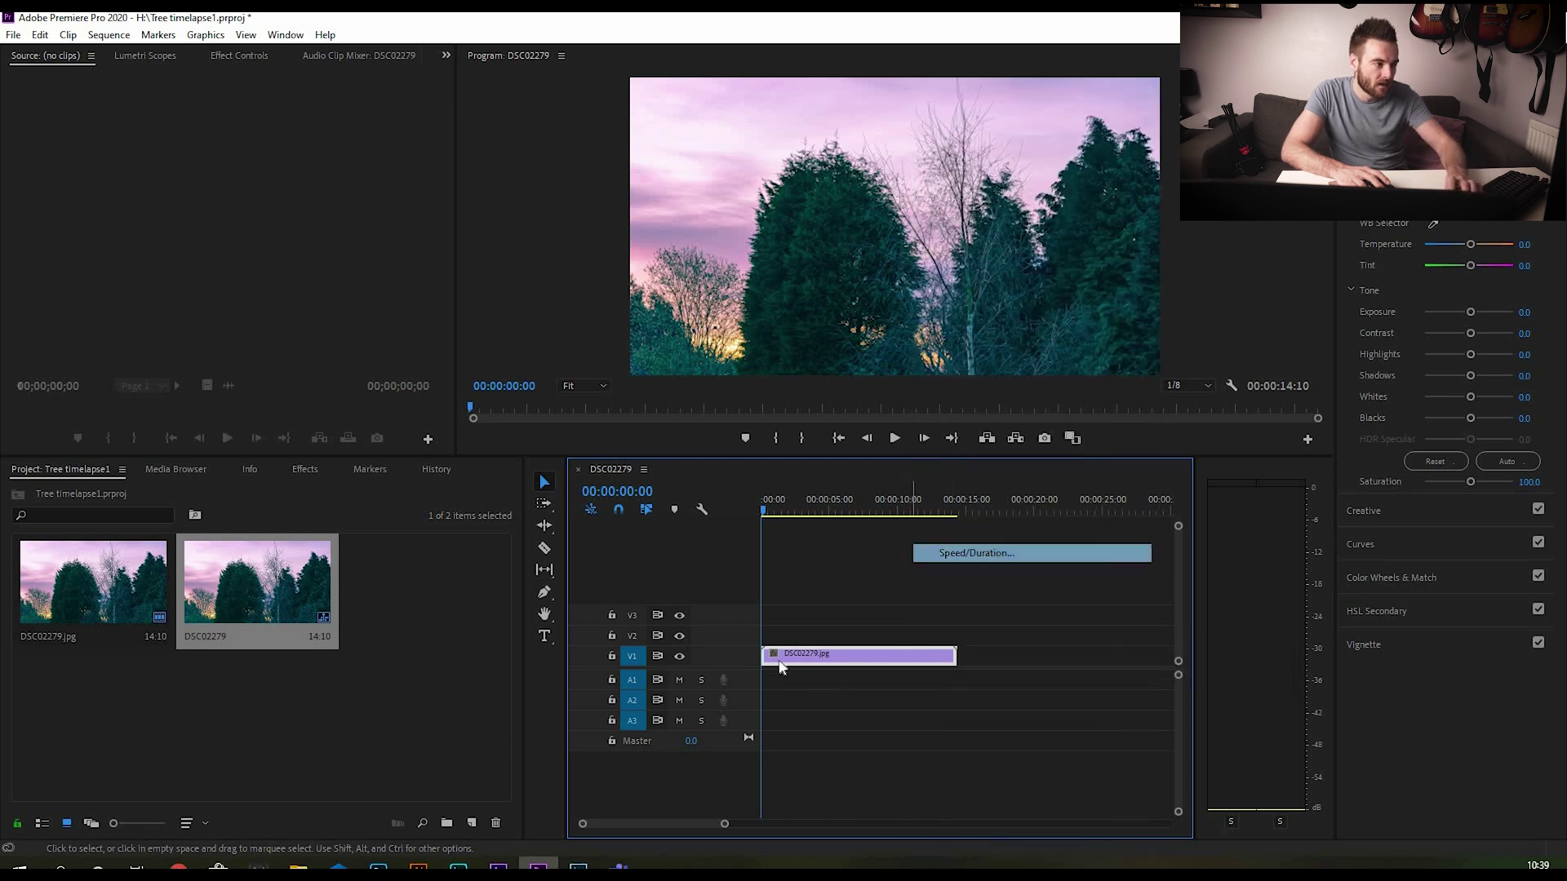
{"action": "type", "text": "2"}
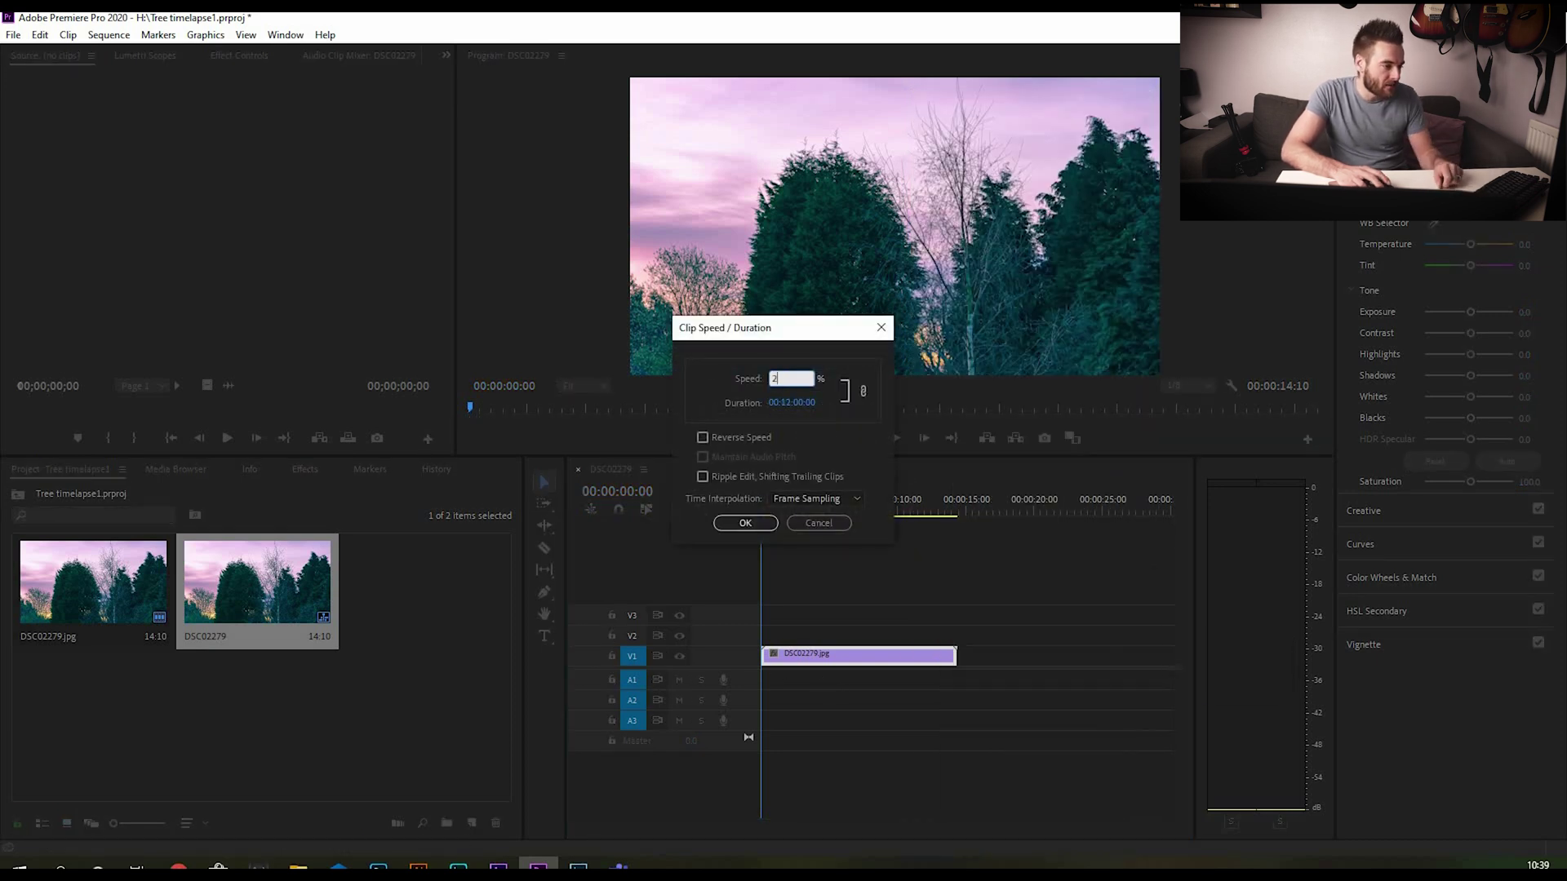
{"action": "type", "text": "00"}
{"action": "key", "text": "Return"}
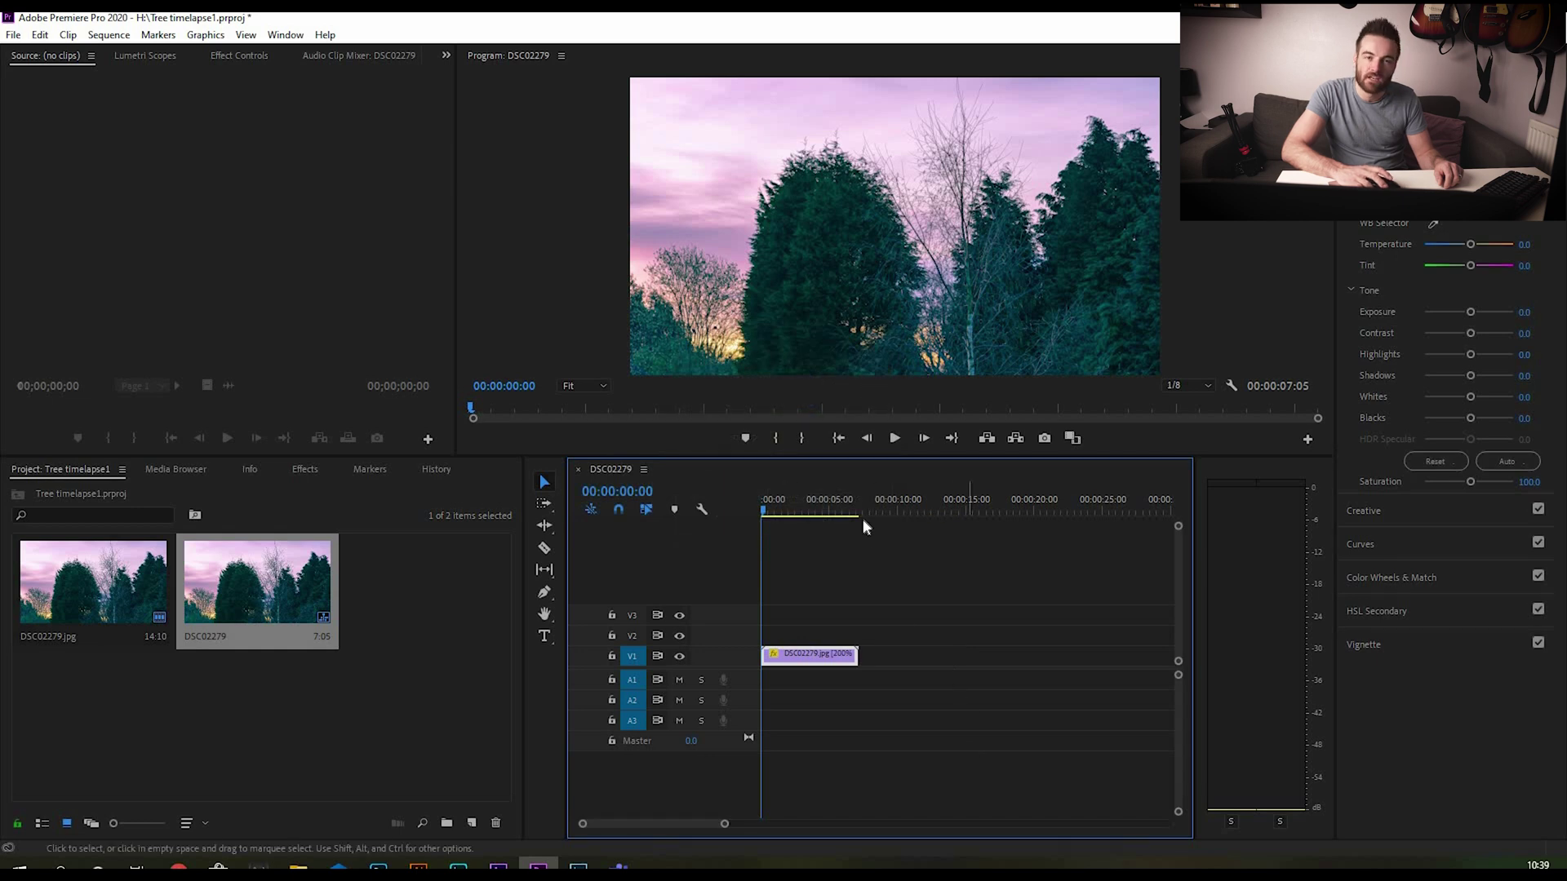
Open the media export settings and name the output file treetimelapse.mp4.
{"action": "left_click", "coordinate": [13, 34]}
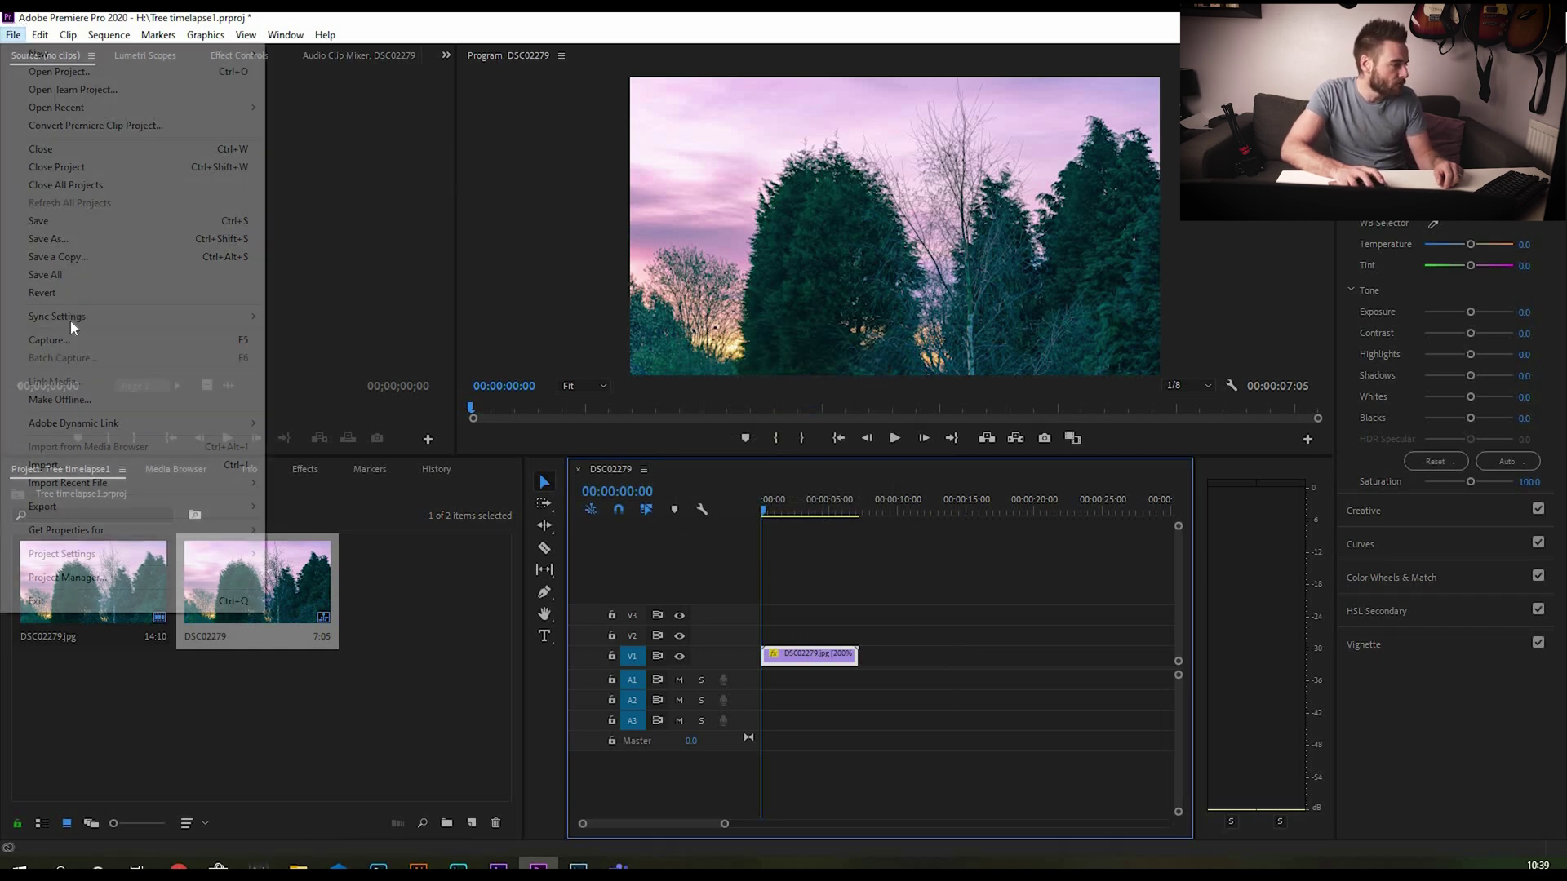
{"action": "mouse_move", "coordinate": [88, 506]}
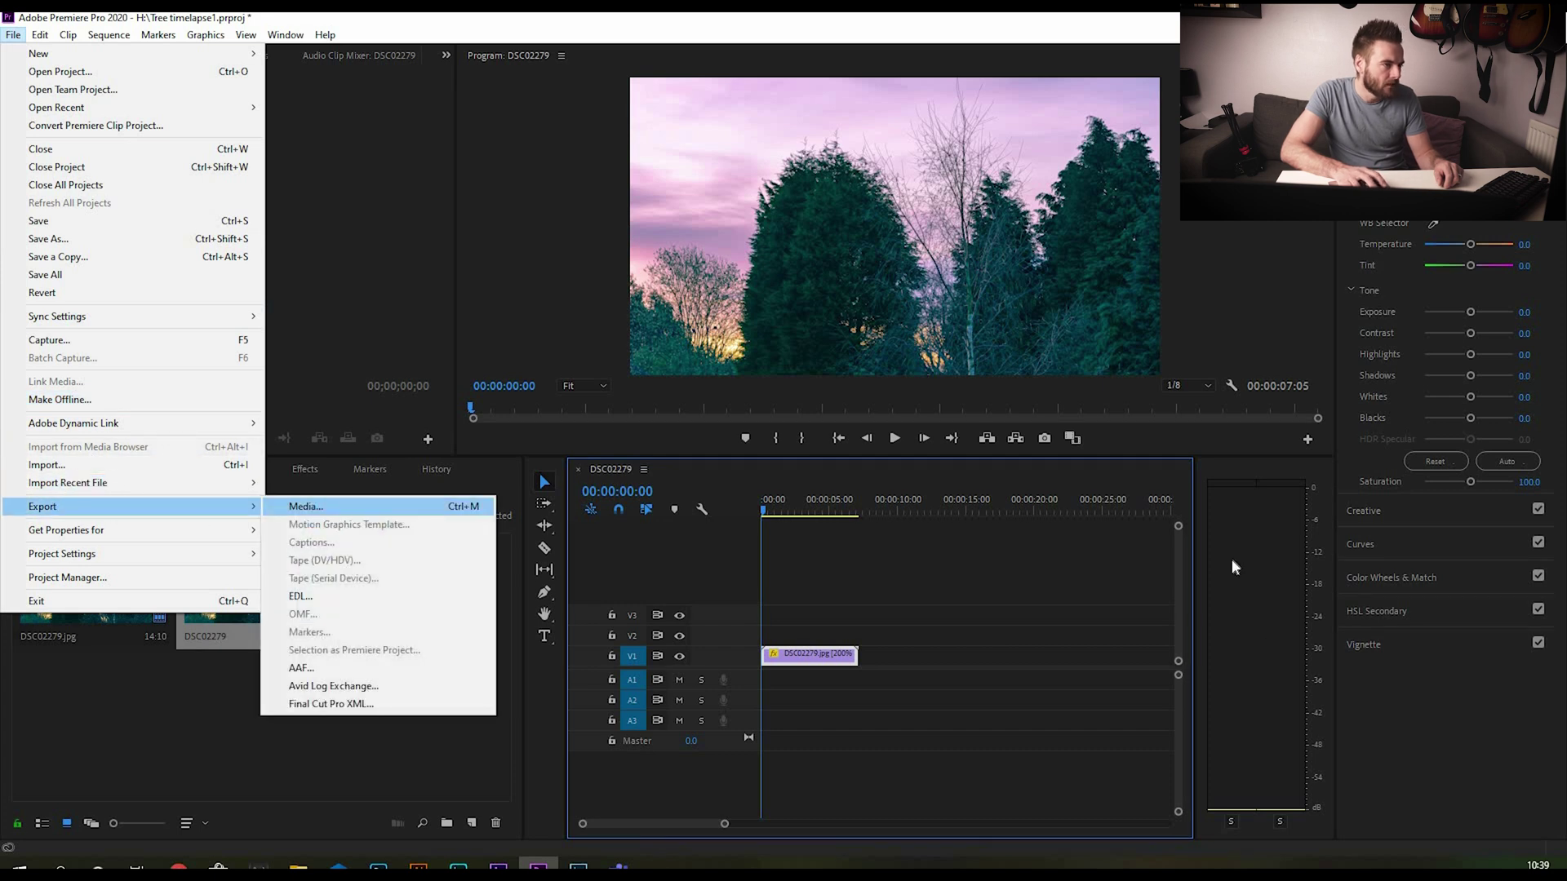
{"action": "left_click", "coordinate": [889, 480]}
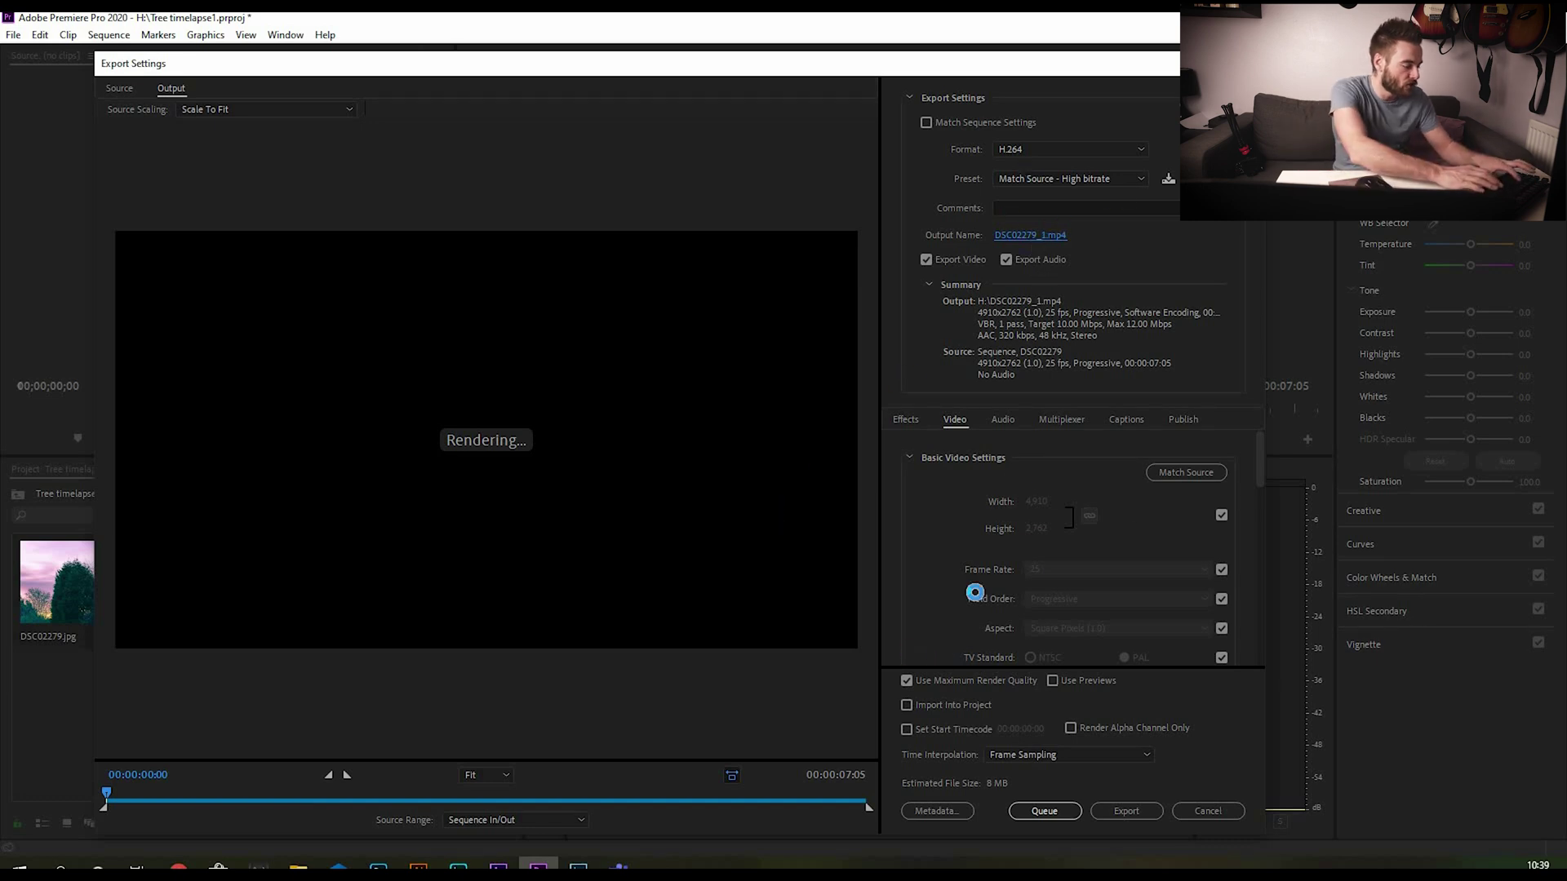
{"action": "left_click", "coordinate": [1030, 234]}
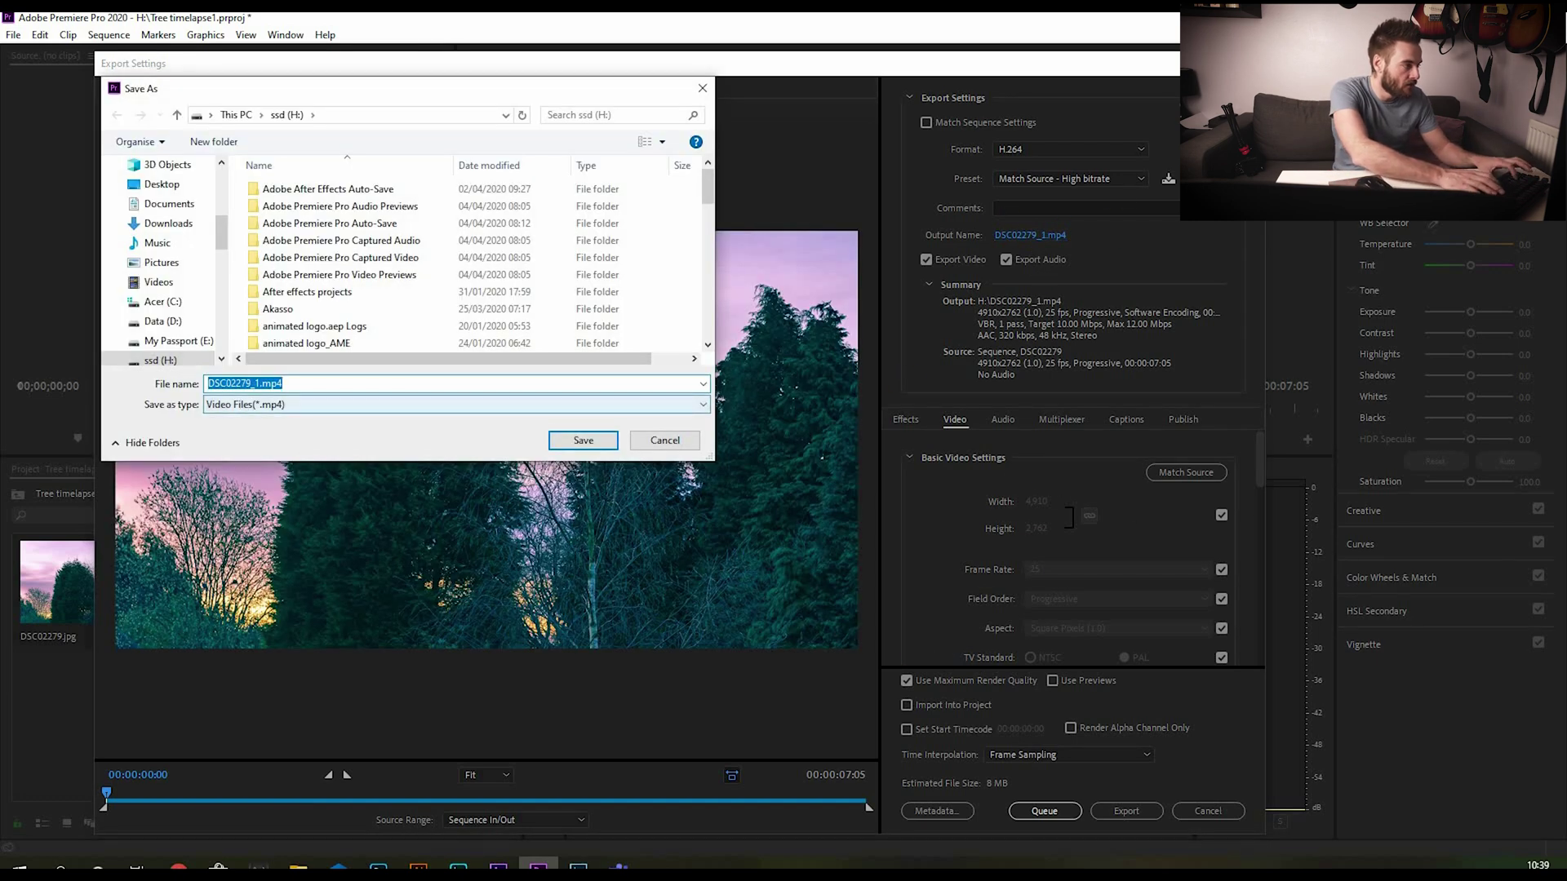
{"action": "type", "text": "treetime"}
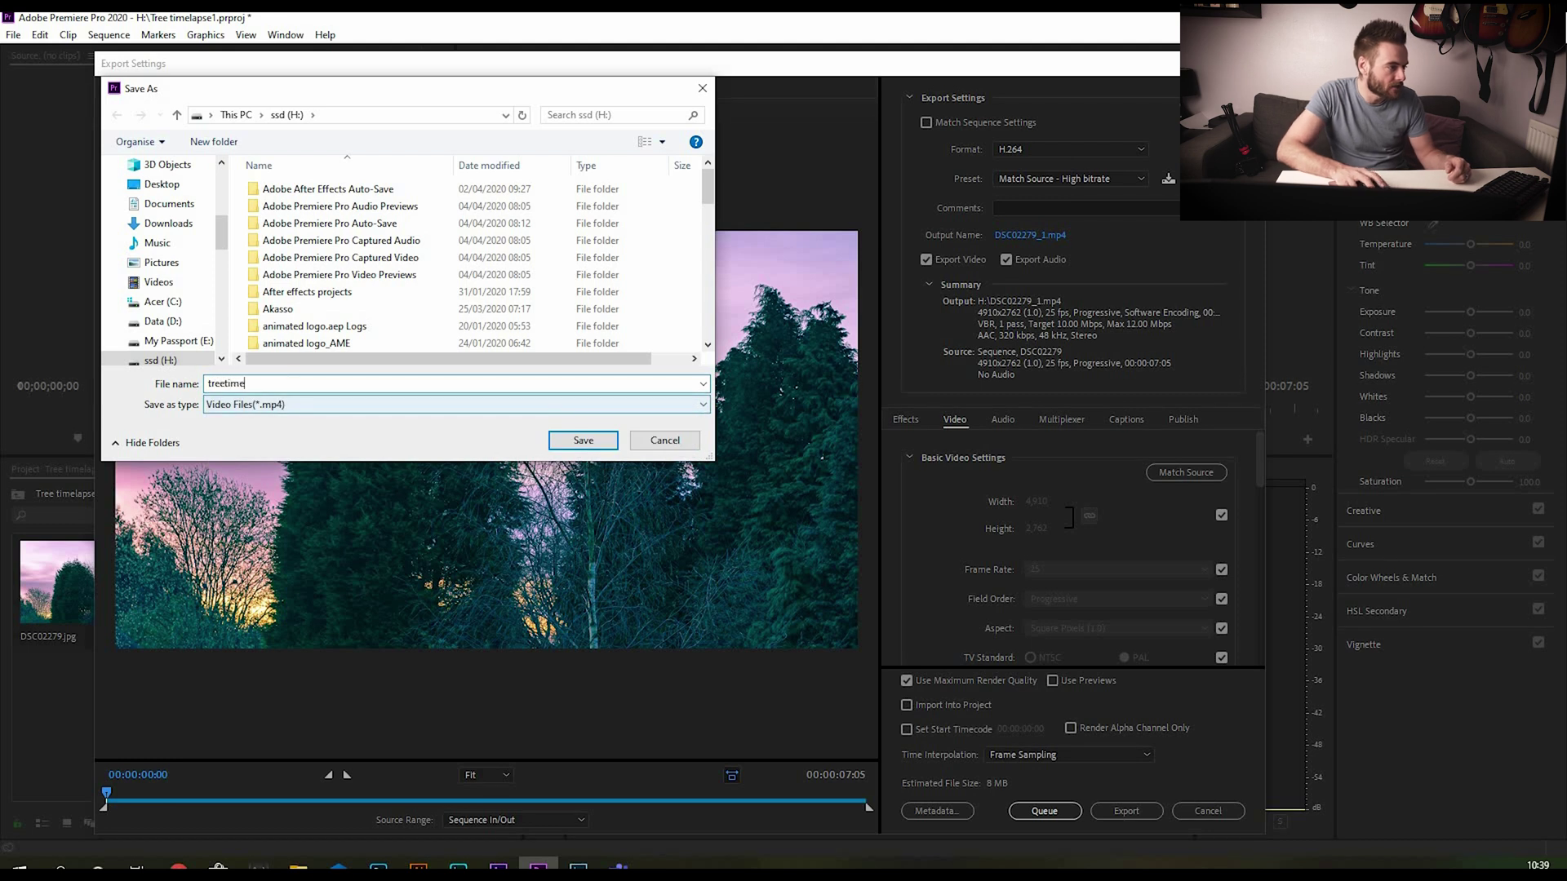
{"action": "type", "text": "lapse"}
{"action": "left_click", "coordinate": [581, 440]}
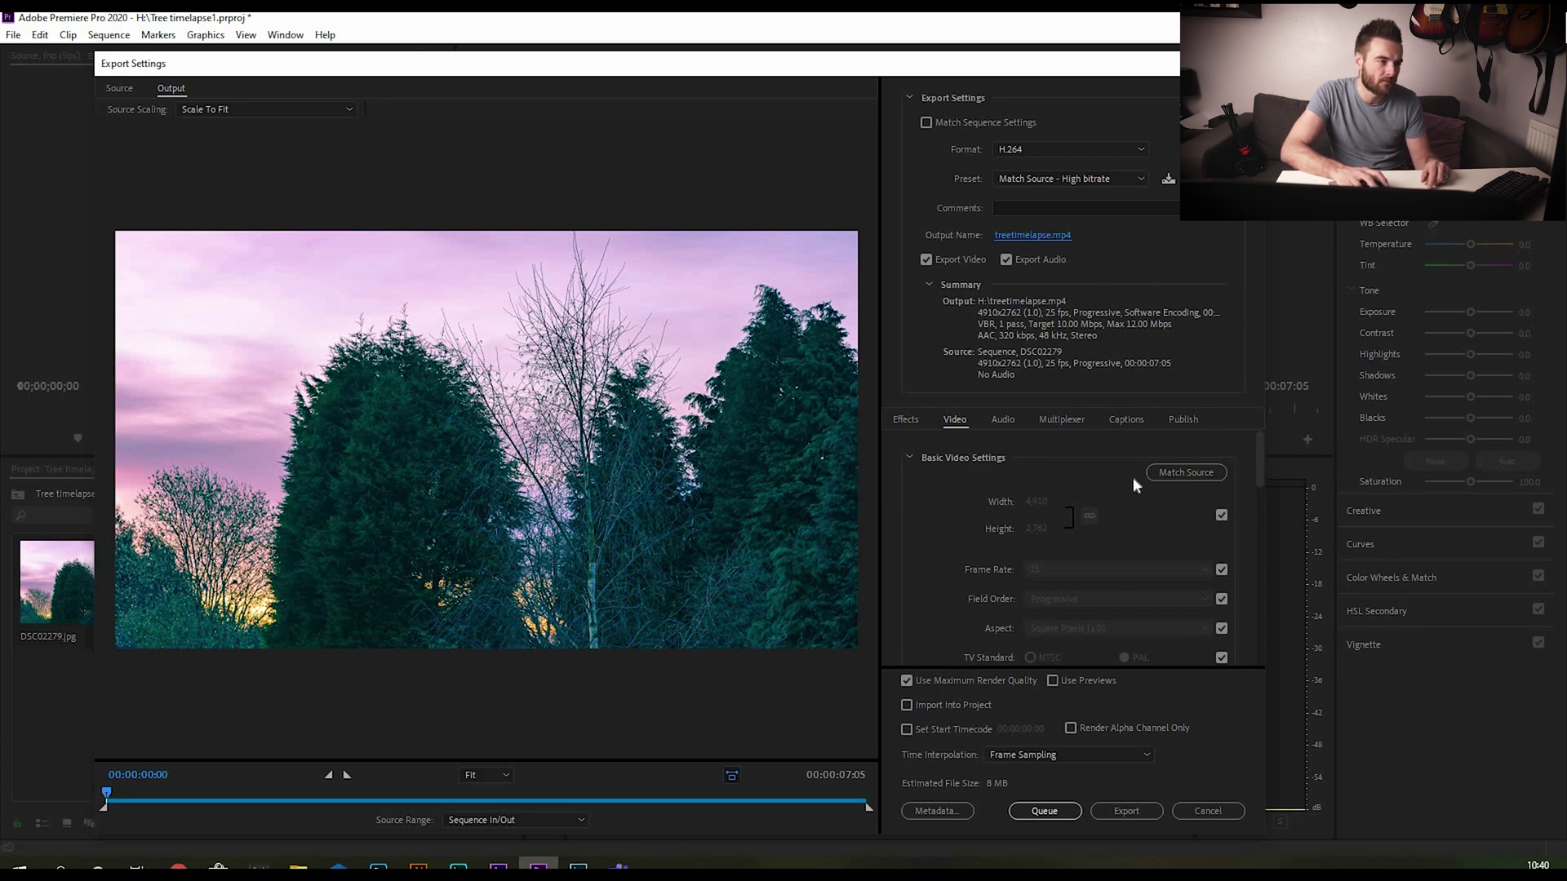
Apply the High Quality 2160p 4K export preset and enable Render at Maximum Depth.
{"action": "scroll", "coordinate": [1153, 558], "scroll_direction": "down", "scroll_amount": 3}
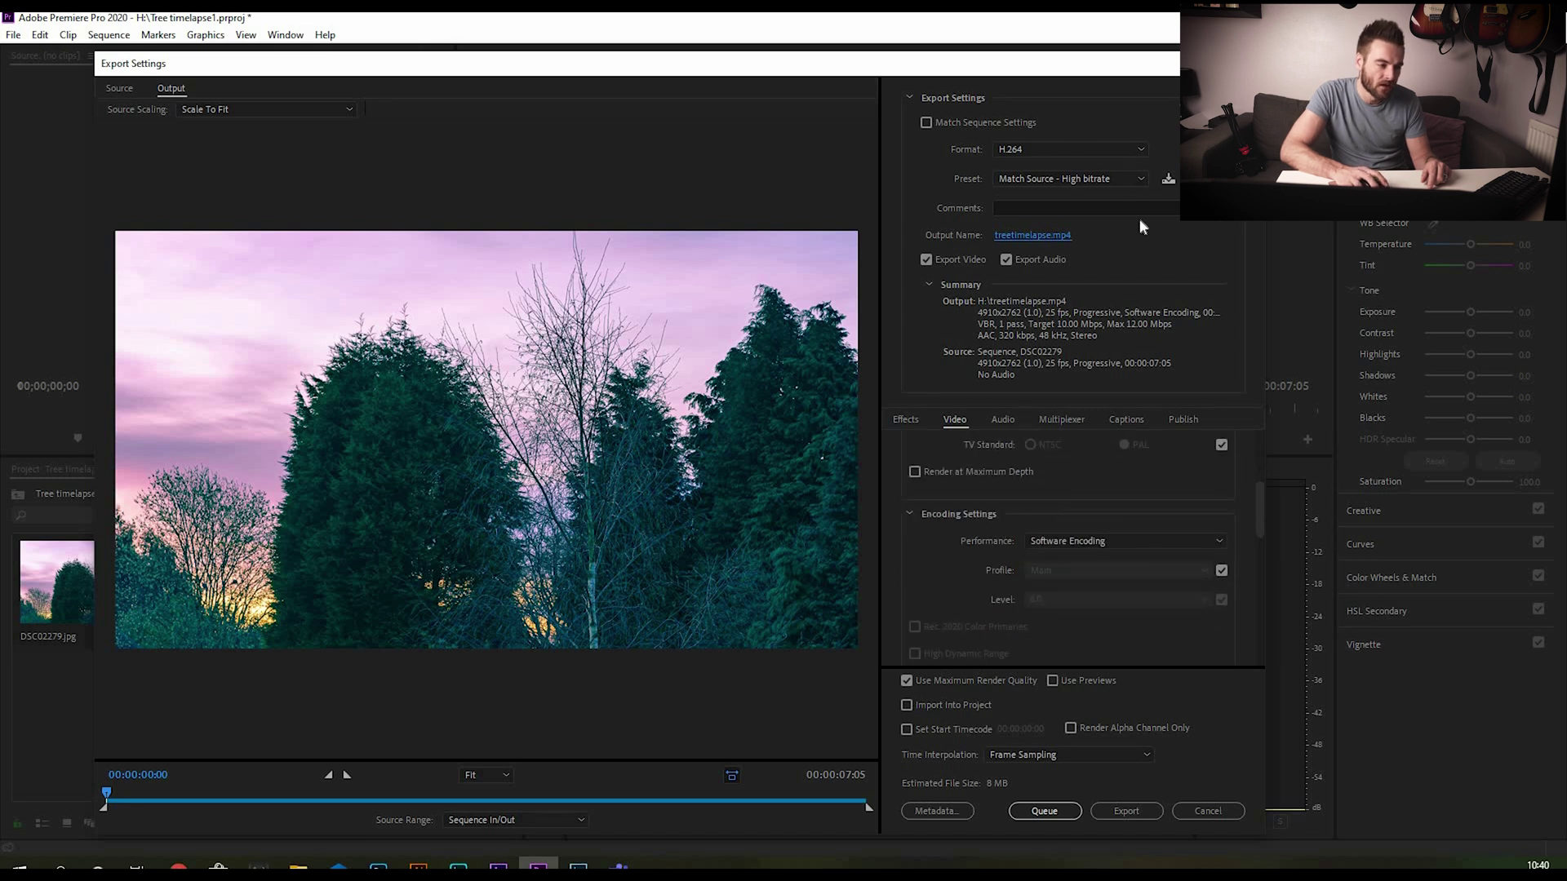
{"action": "left_click", "coordinate": [1134, 179]}
{"action": "scroll", "coordinate": [1118, 620], "scroll_direction": "down", "scroll_amount": 2}
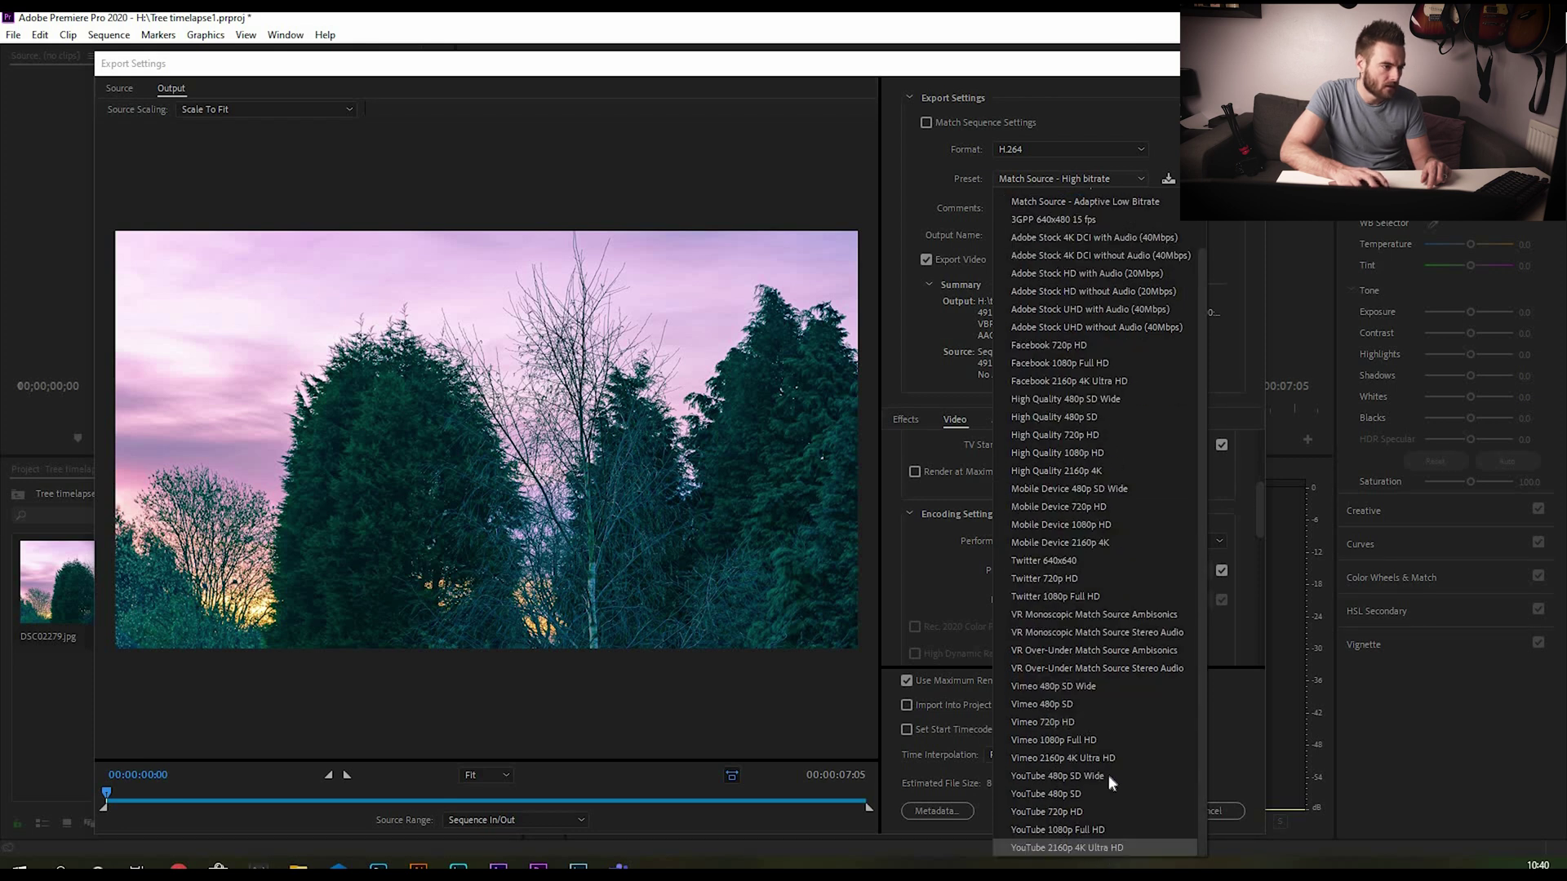
{"action": "scroll", "coordinate": [1090, 347], "scroll_direction": "up", "scroll_amount": 2}
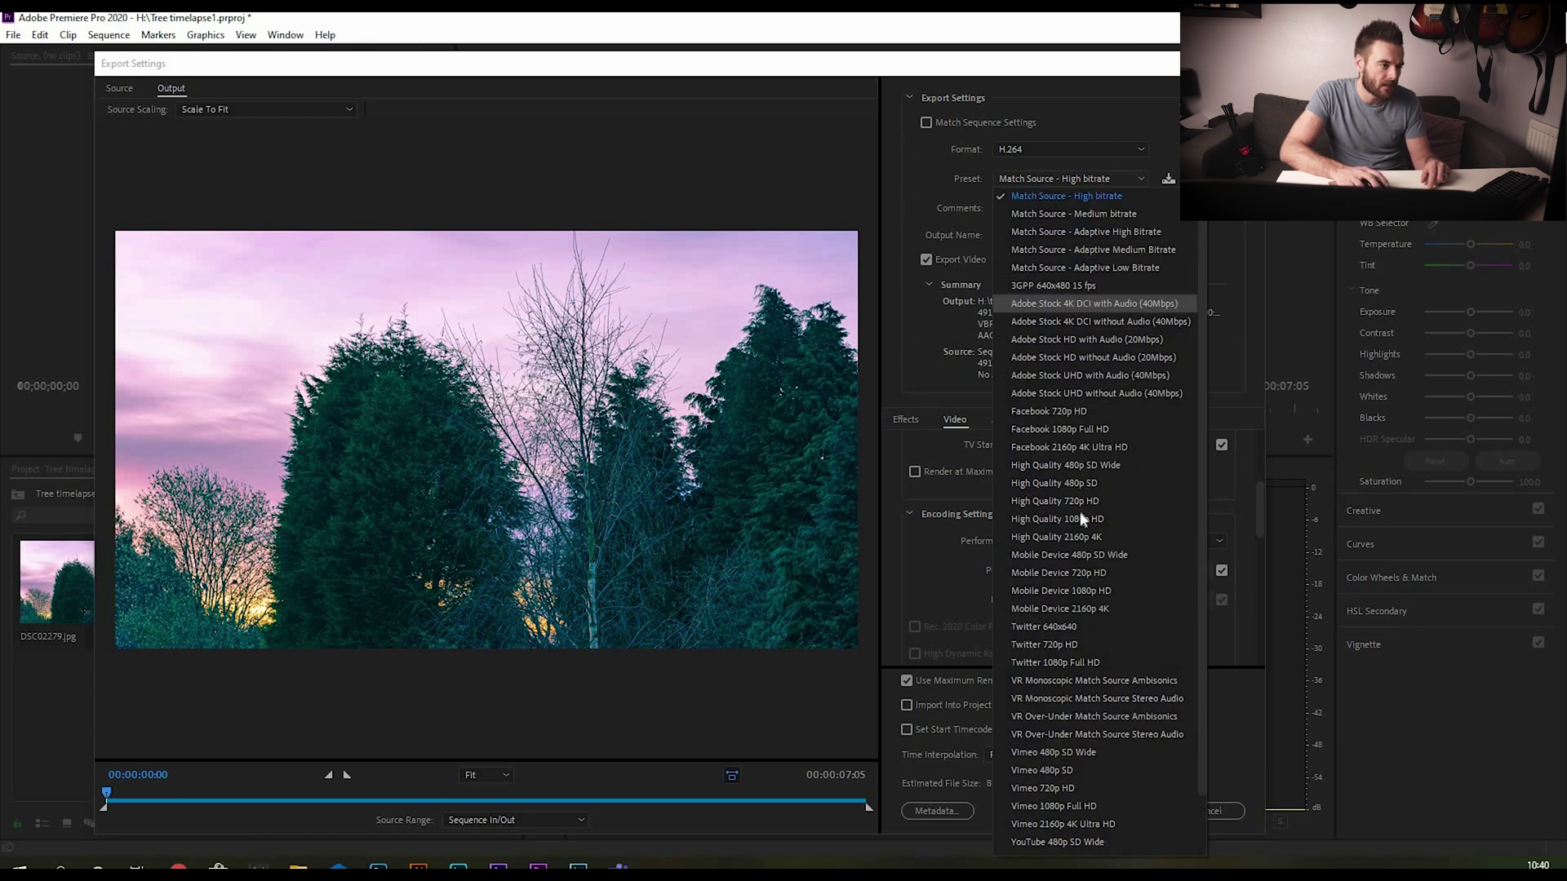
{"action": "left_click", "coordinate": [1074, 534]}
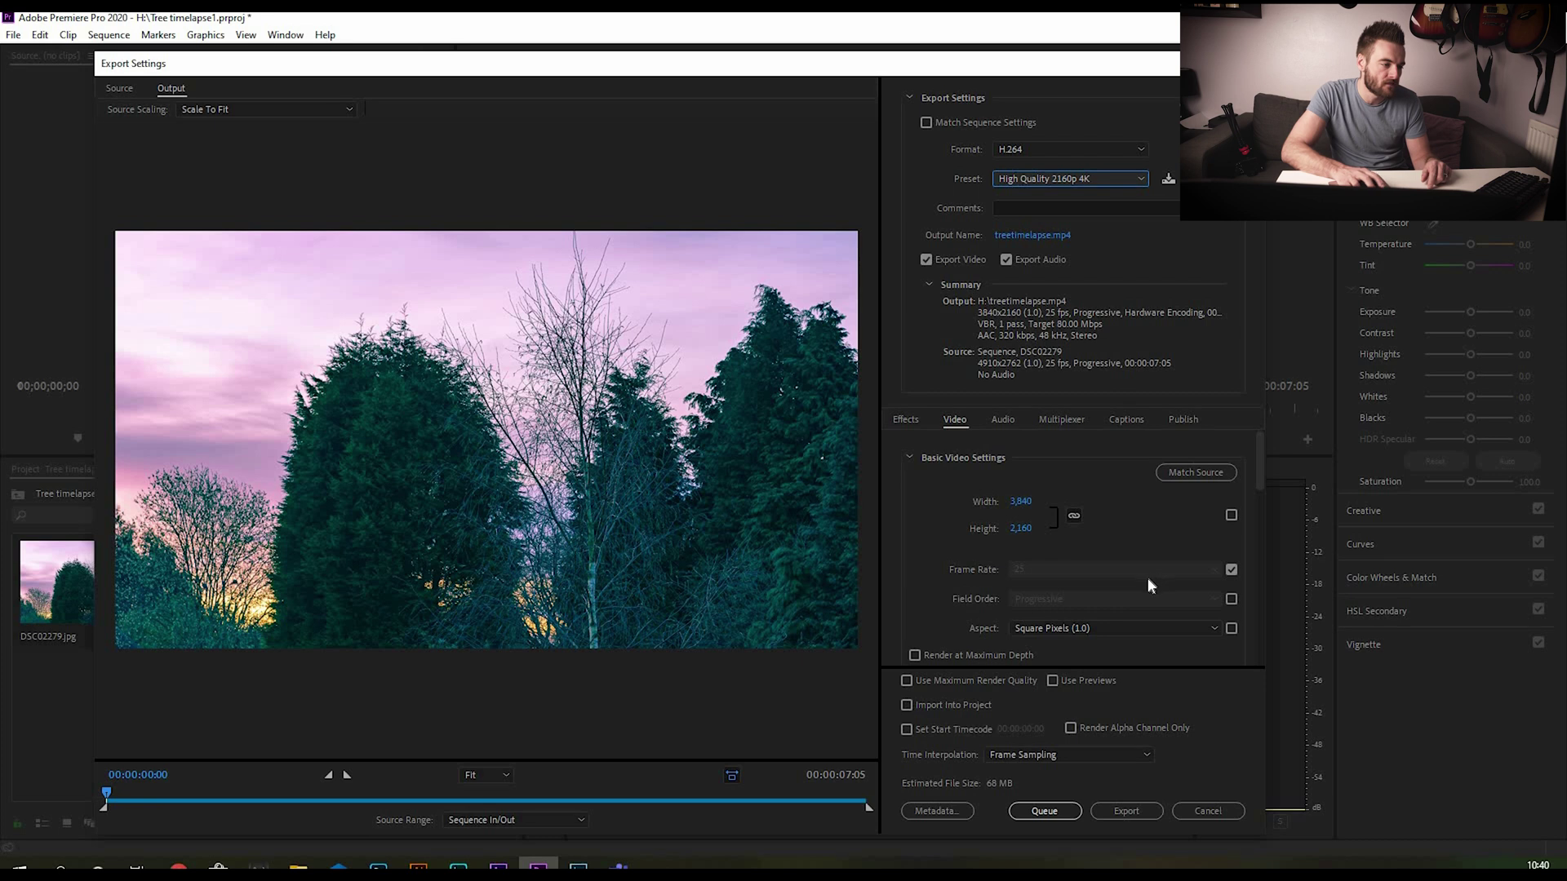
{"action": "scroll", "coordinate": [970, 584], "scroll_direction": "down", "scroll_amount": 2}
{"action": "left_click", "coordinate": [914, 585]}
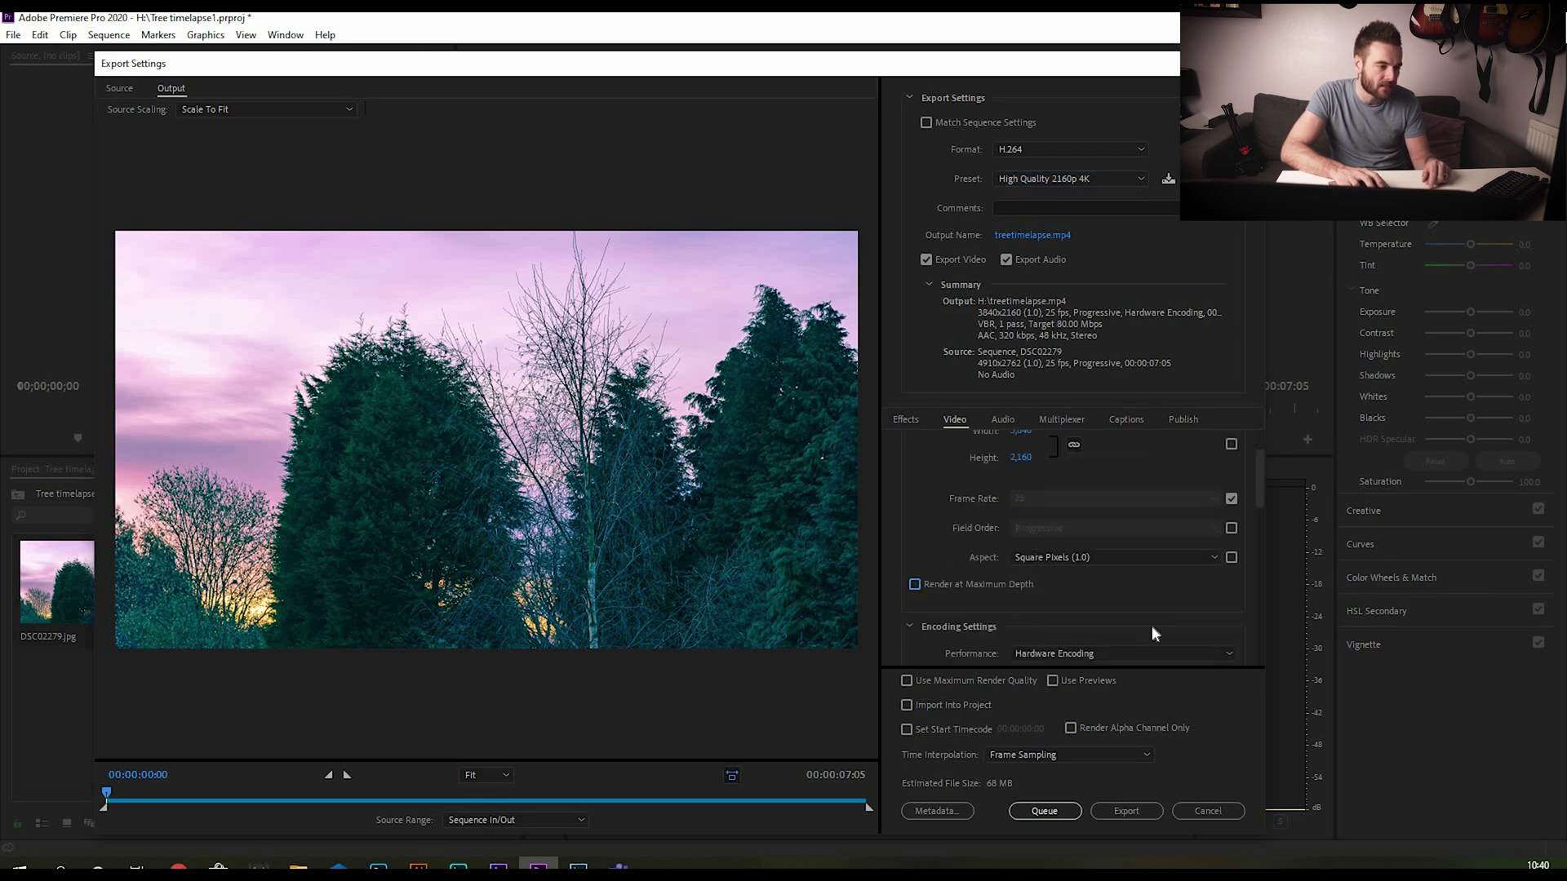
Set bitrate encoding to VBR 2 pass with a 100 Mbps target, then start the export.
{"action": "scroll", "coordinate": [1149, 625], "scroll_direction": "down", "scroll_amount": 2}
{"action": "scroll", "coordinate": [1142, 634], "scroll_direction": "down", "scroll_amount": 6}
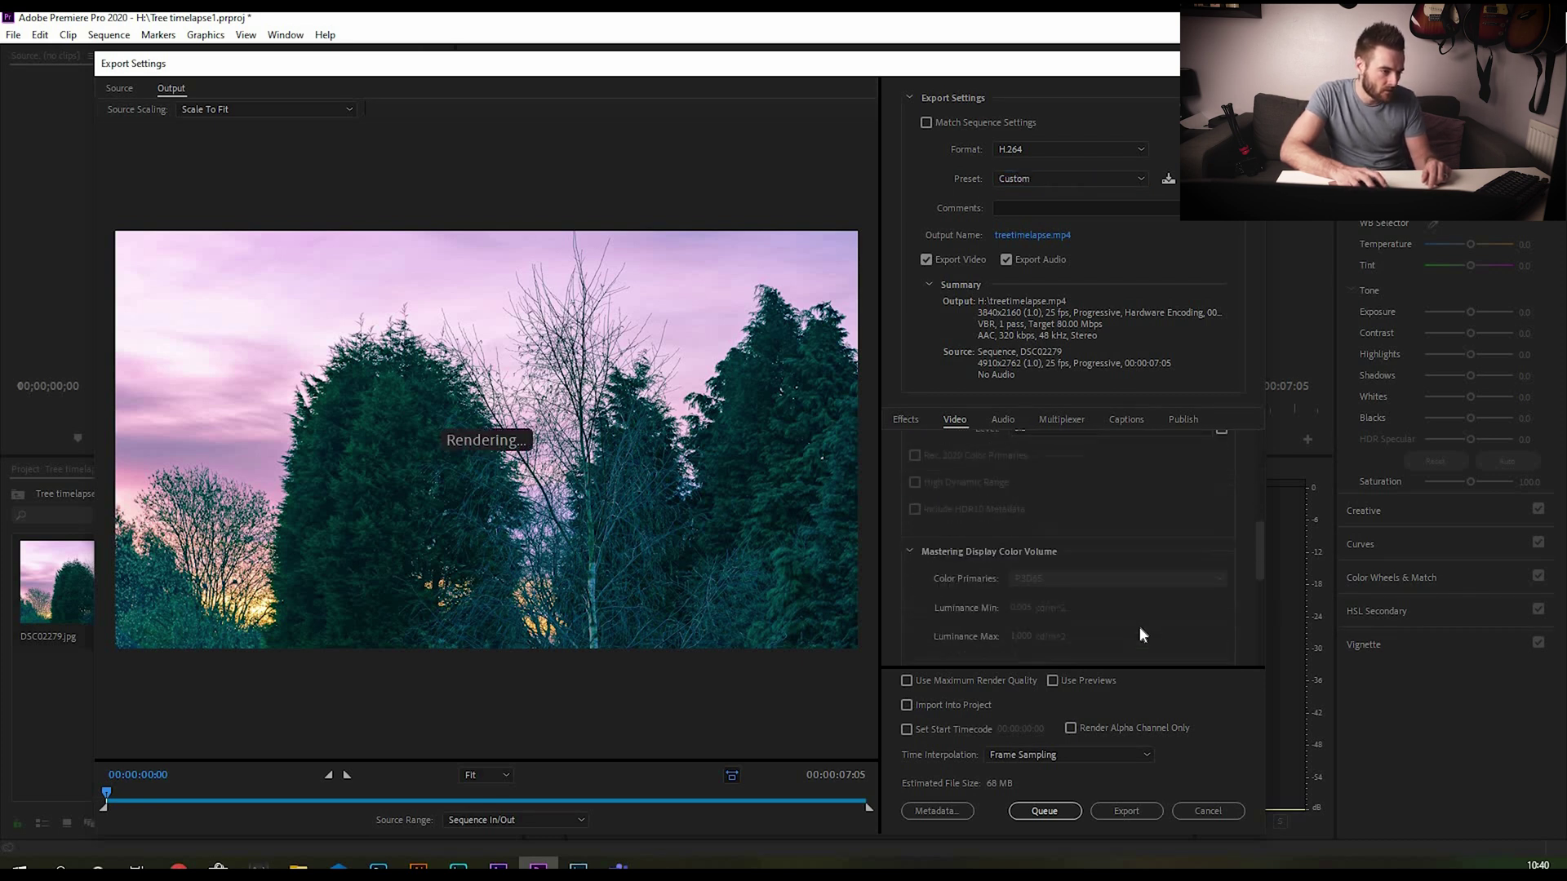
{"action": "scroll", "coordinate": [1140, 634], "scroll_direction": "down", "scroll_amount": 2}
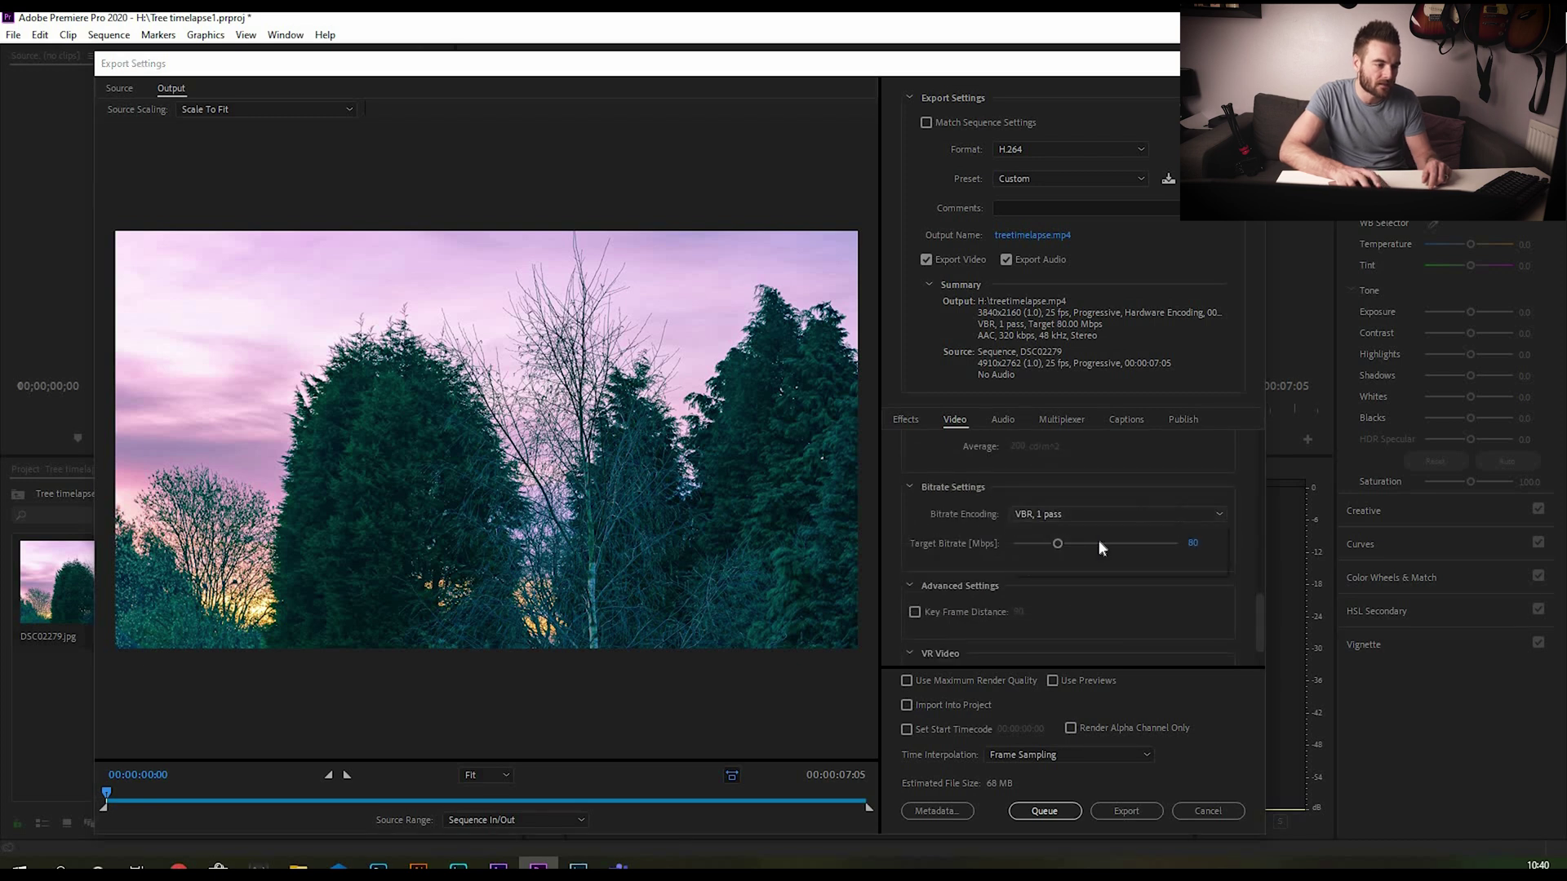
{"action": "left_click", "coordinate": [1094, 516]}
{"action": "left_click", "coordinate": [1199, 567]}
{"action": "left_click", "coordinate": [1192, 572]}
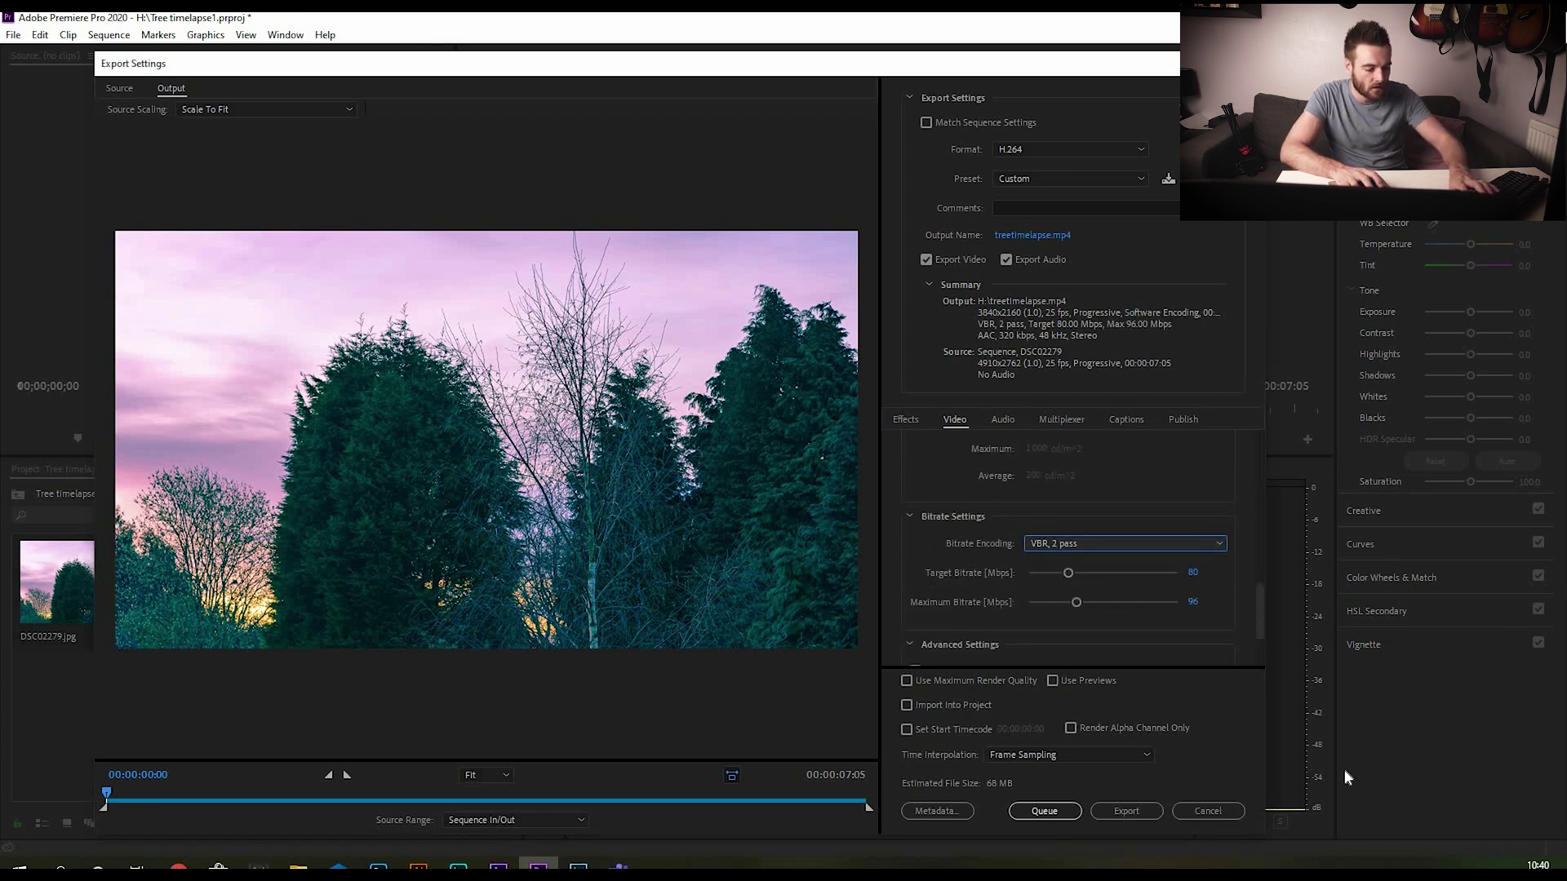
{"action": "type", "text": "41"}
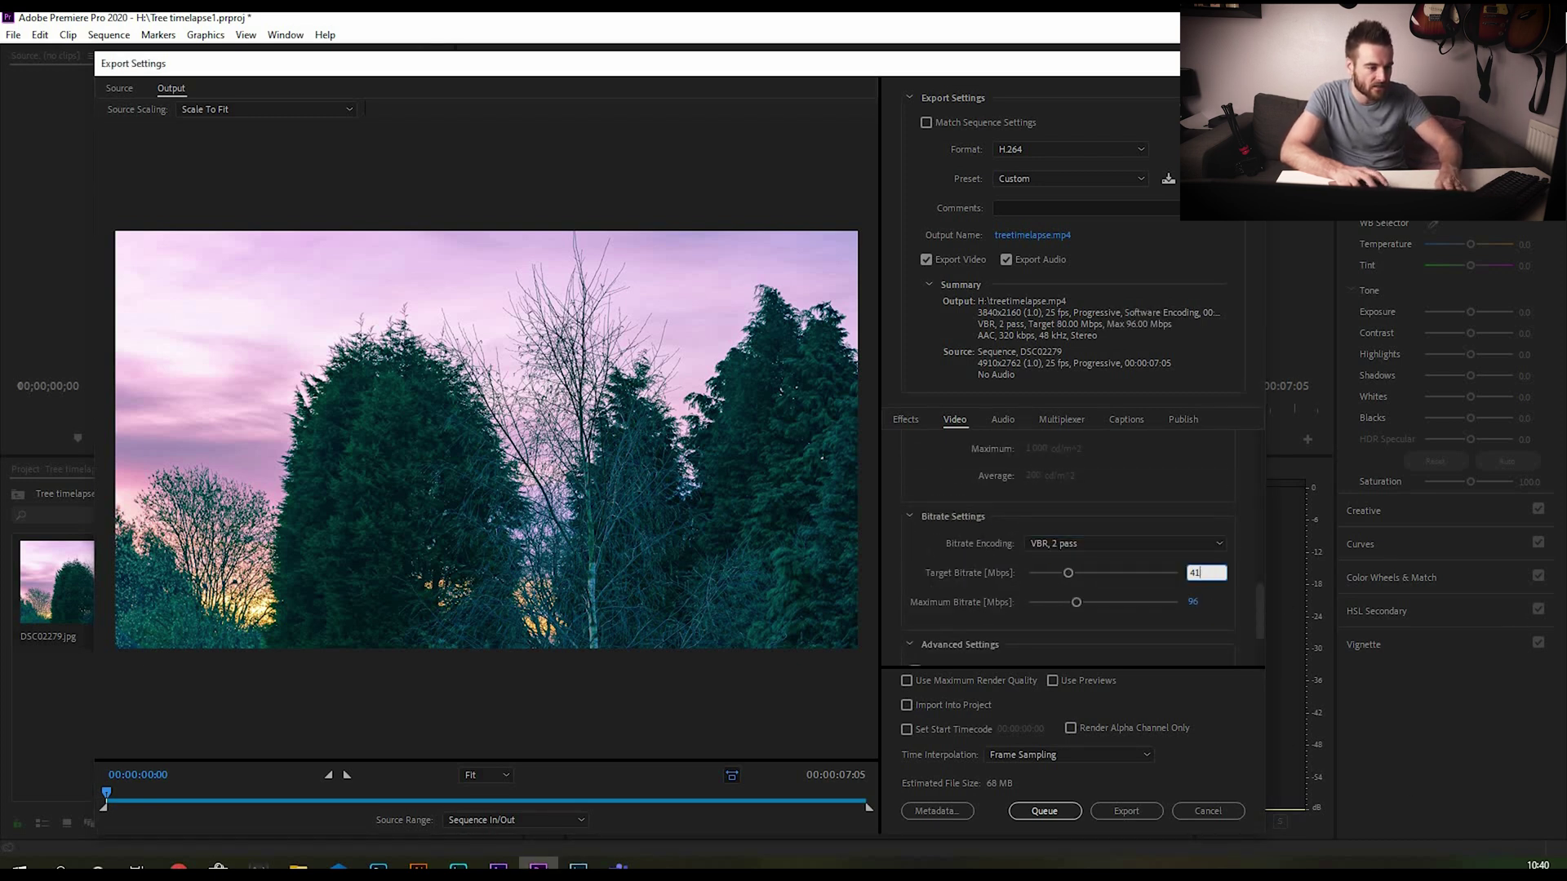
{"action": "type", "text": "0100"}
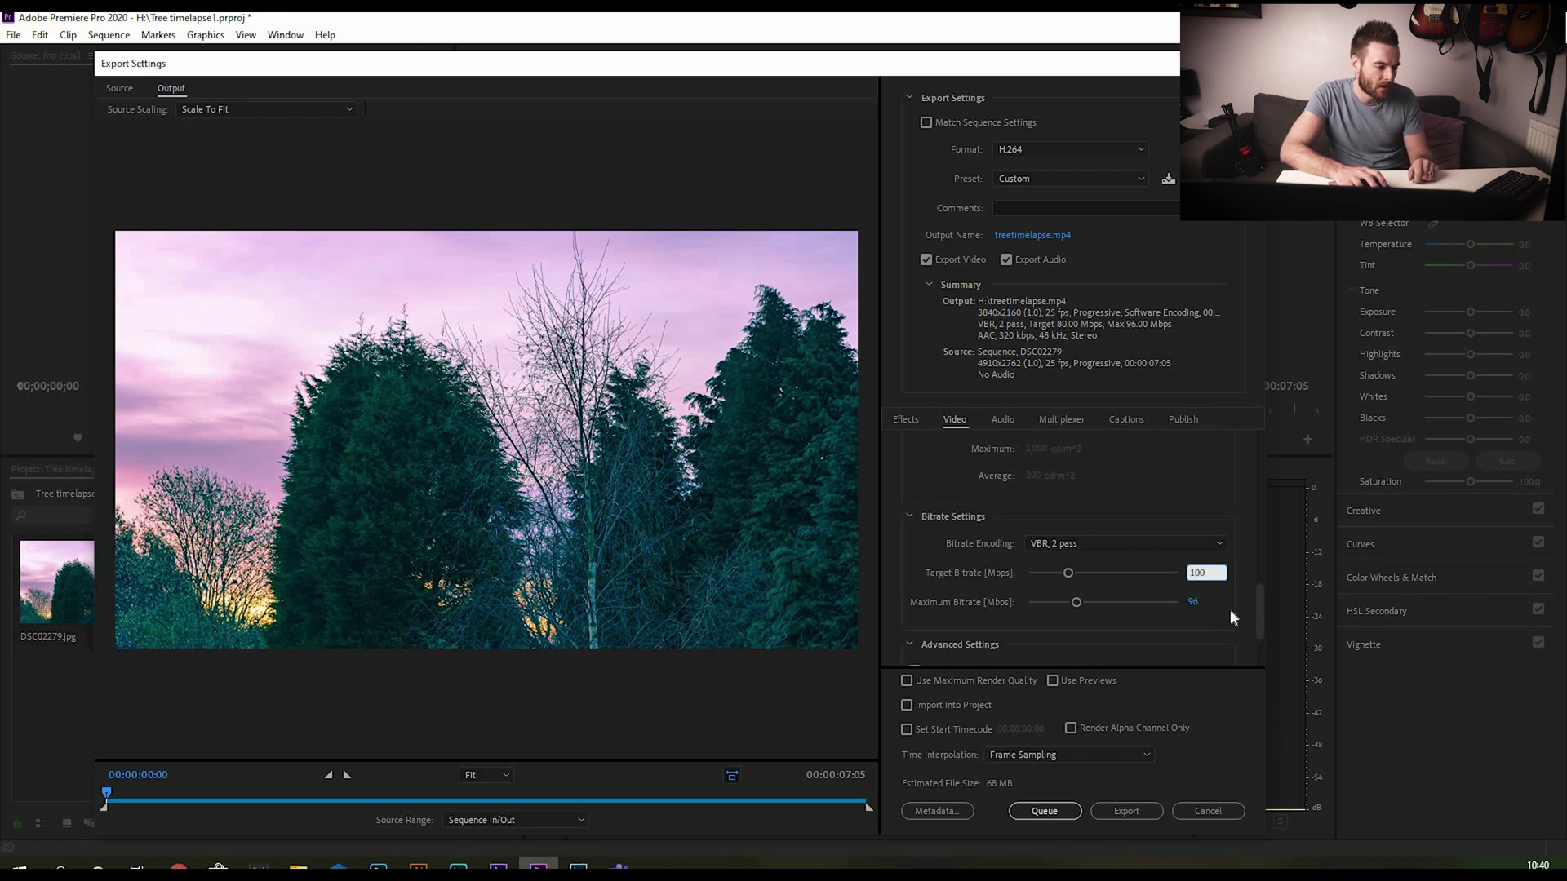
{"action": "left_click", "coordinate": [1231, 609]}
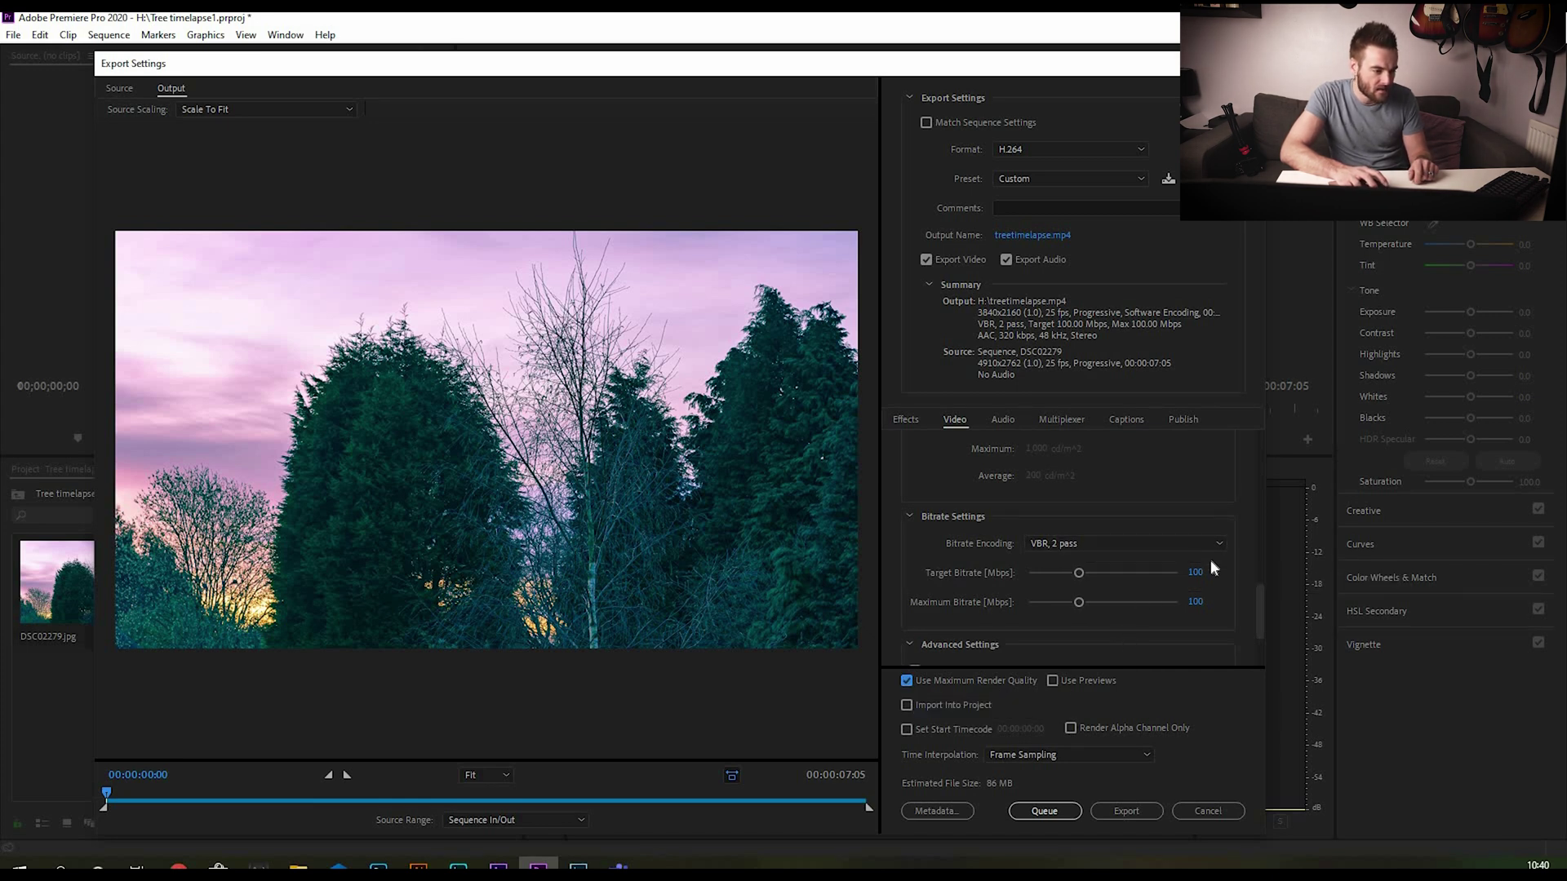
{"action": "scroll", "coordinate": [1215, 622], "scroll_direction": "down", "scroll_amount": 3}
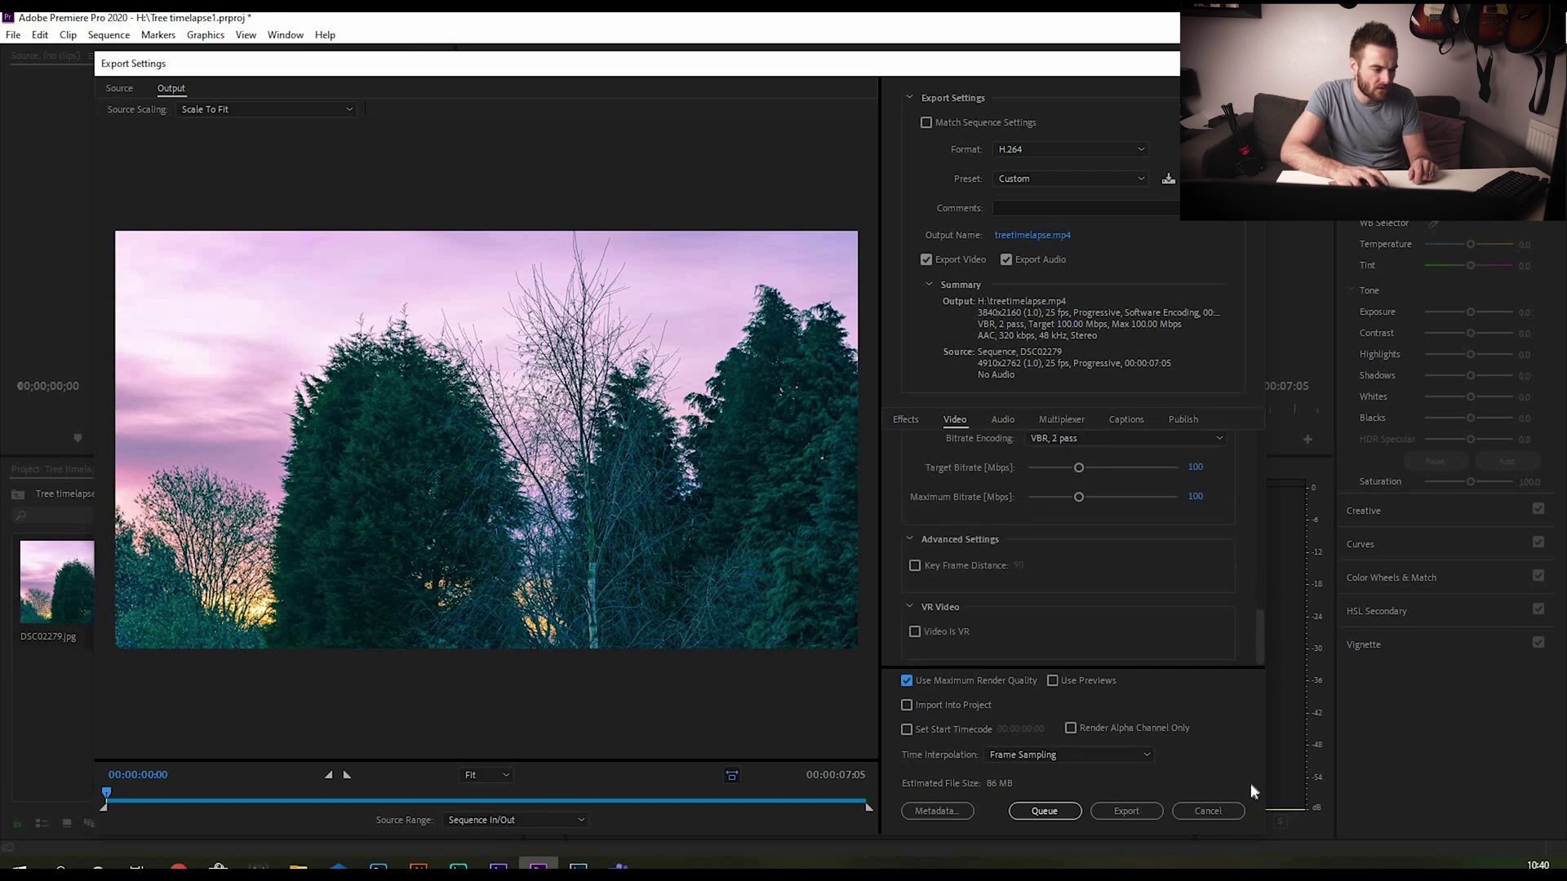
{"action": "left_click", "coordinate": [1126, 812]}
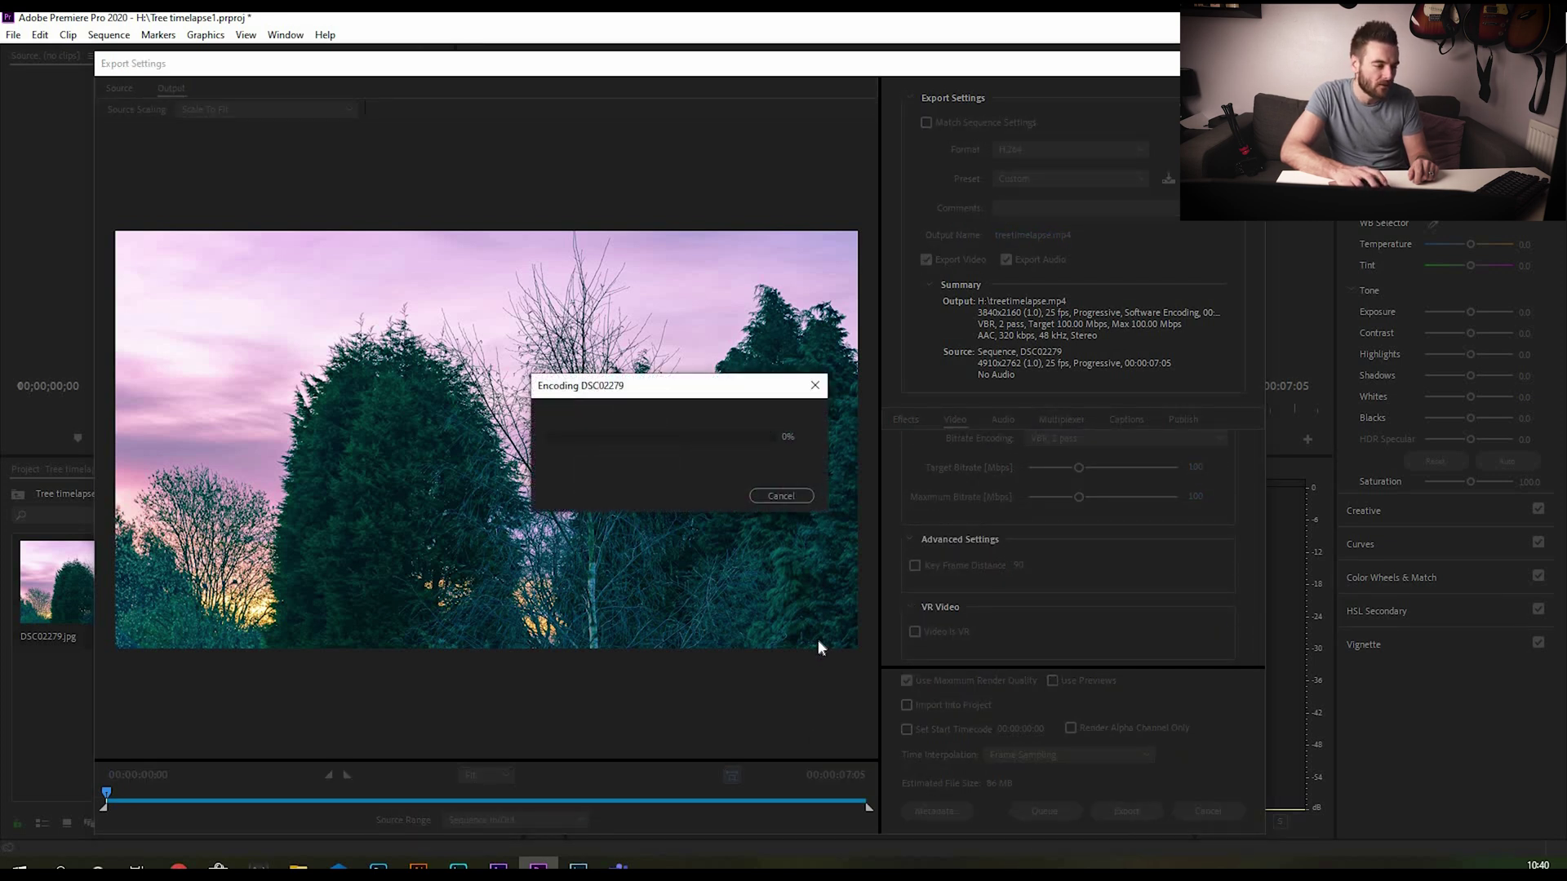